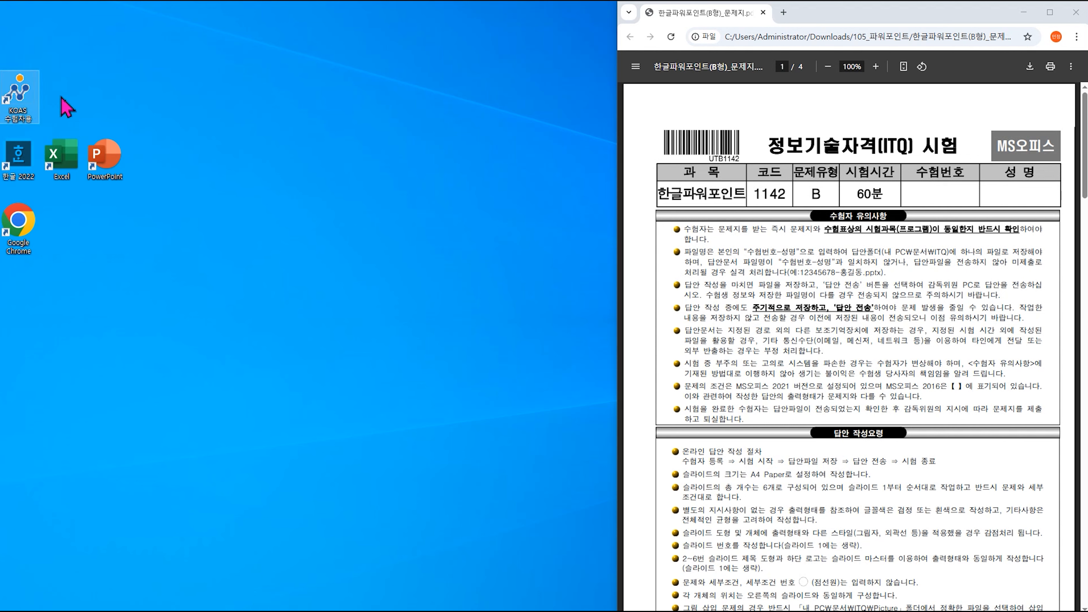
Launch PowerPoint from the desktop, start a new blank presentation, and bring up the File menu.
{"action": "left_click", "coordinate": [31, 103]}
{"action": "double_click", "coordinate": [121, 169]}
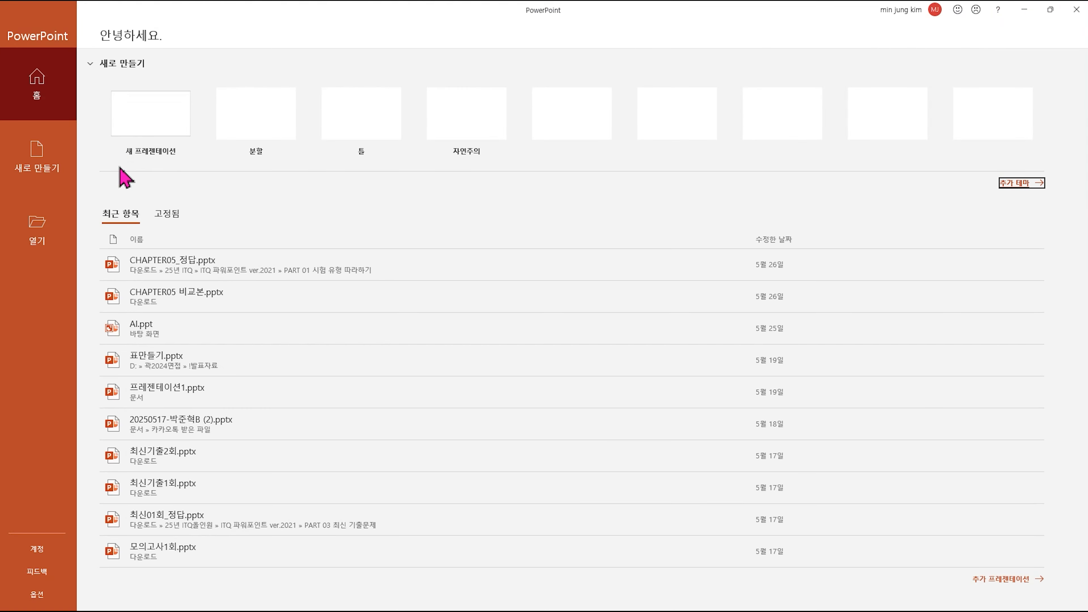
{"action": "left_click", "coordinate": [145, 129]}
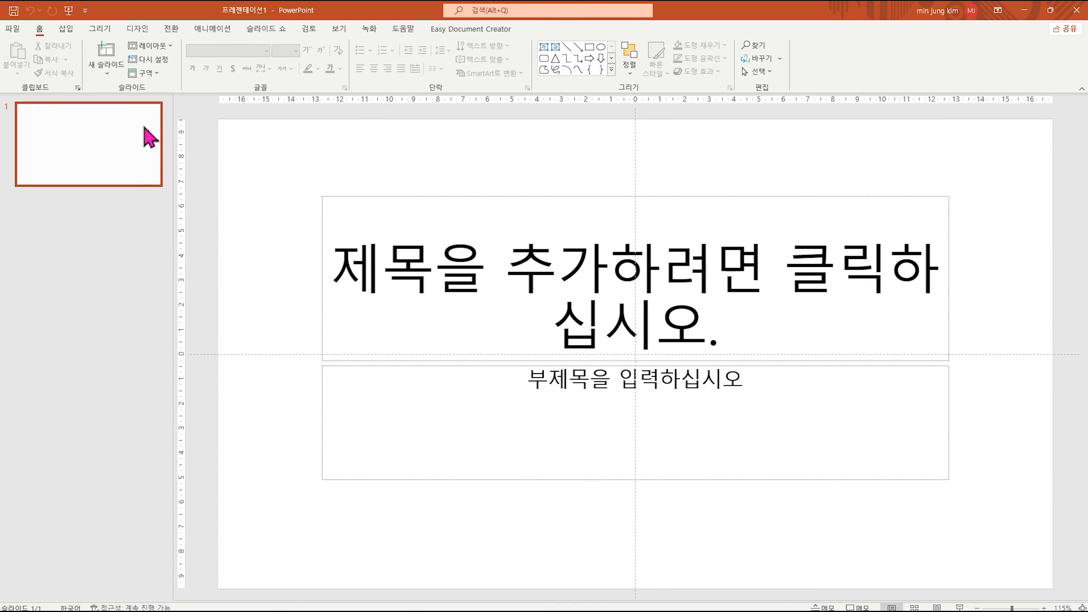
{"action": "left_click", "coordinate": [13, 28]}
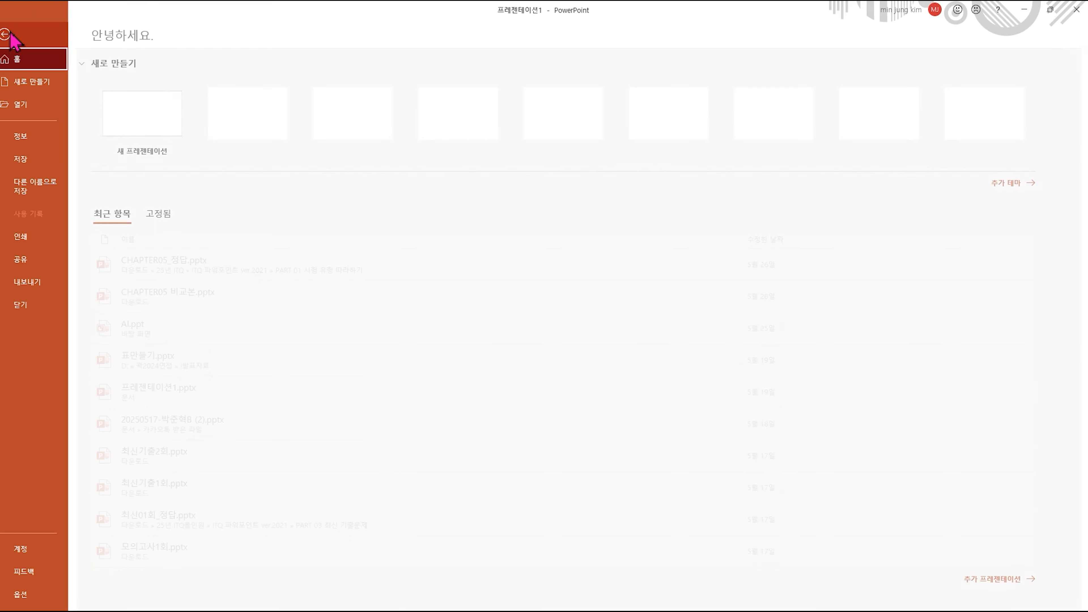
Save the presentation as a .pptx in Documents > ITQ, named with the candidate's exam number and name.
{"action": "left_click", "coordinate": [32, 167]}
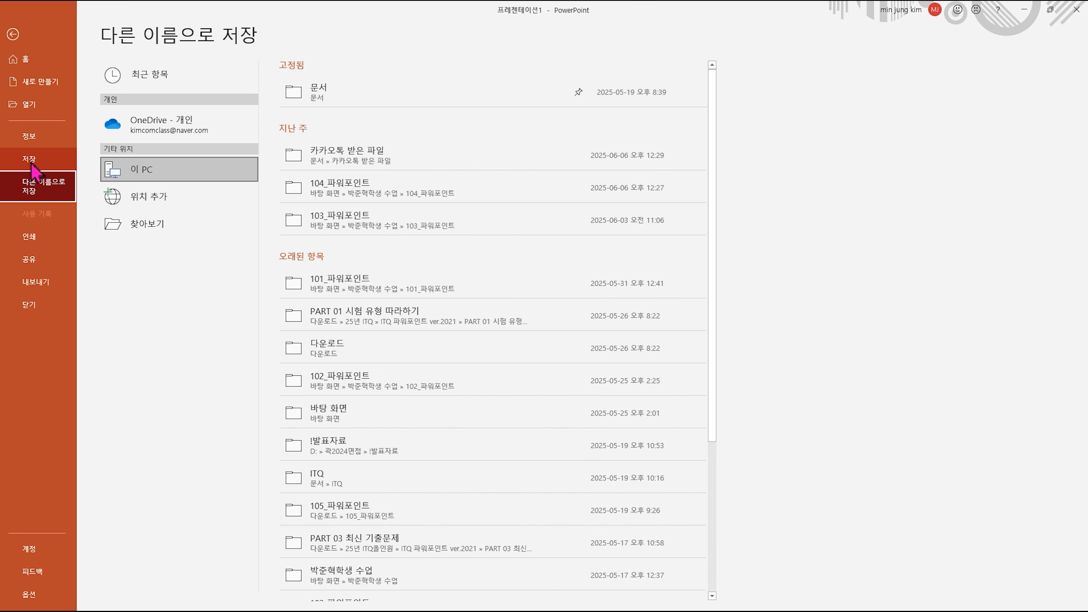
{"action": "left_click", "coordinate": [176, 226]}
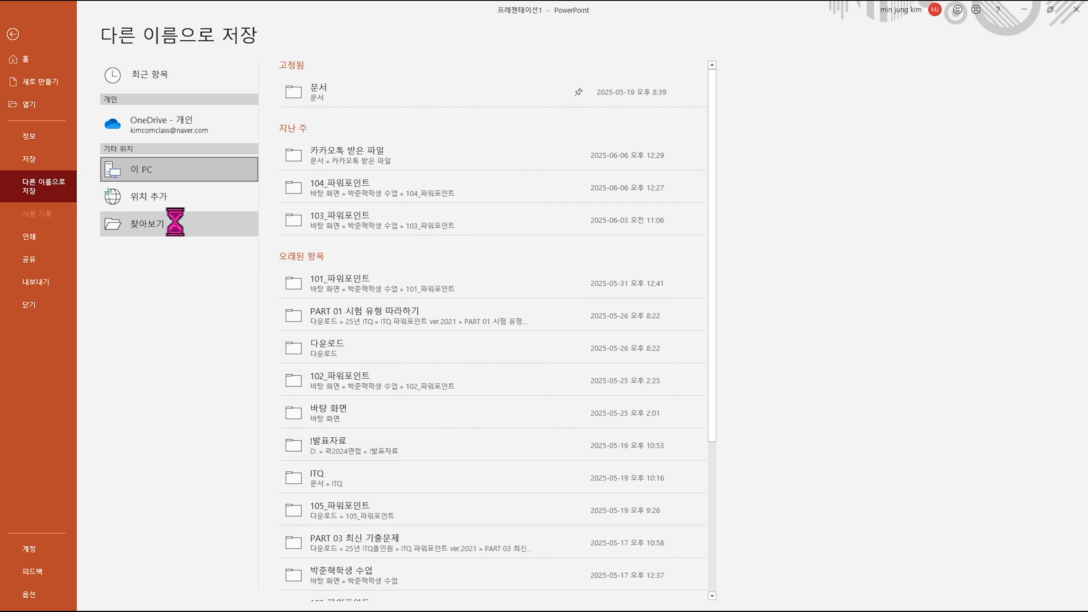
{"action": "left_click", "coordinate": [43, 95]}
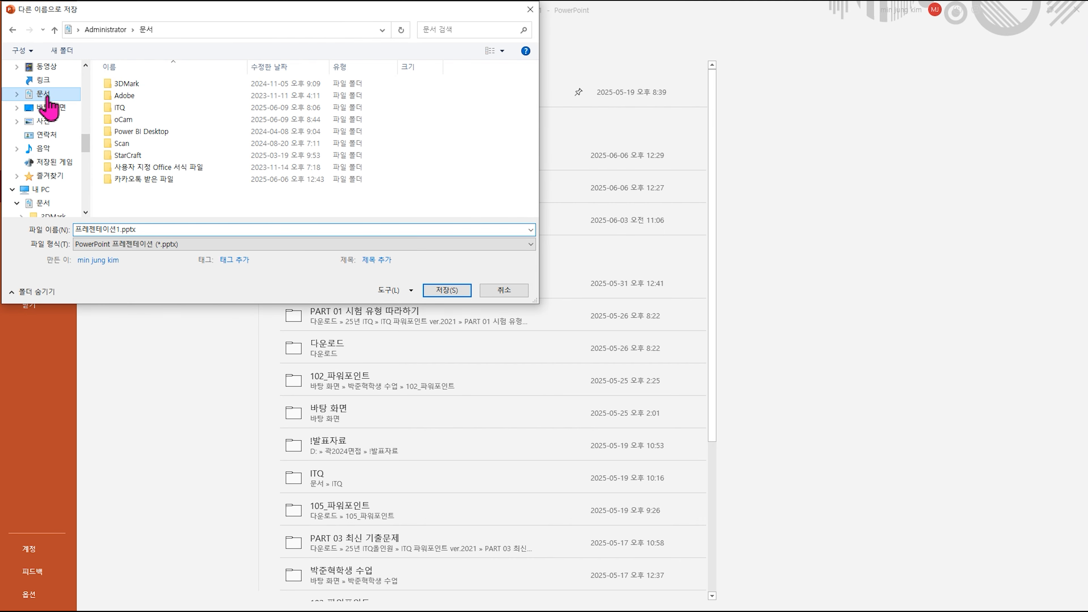
{"action": "double_click", "coordinate": [196, 109]}
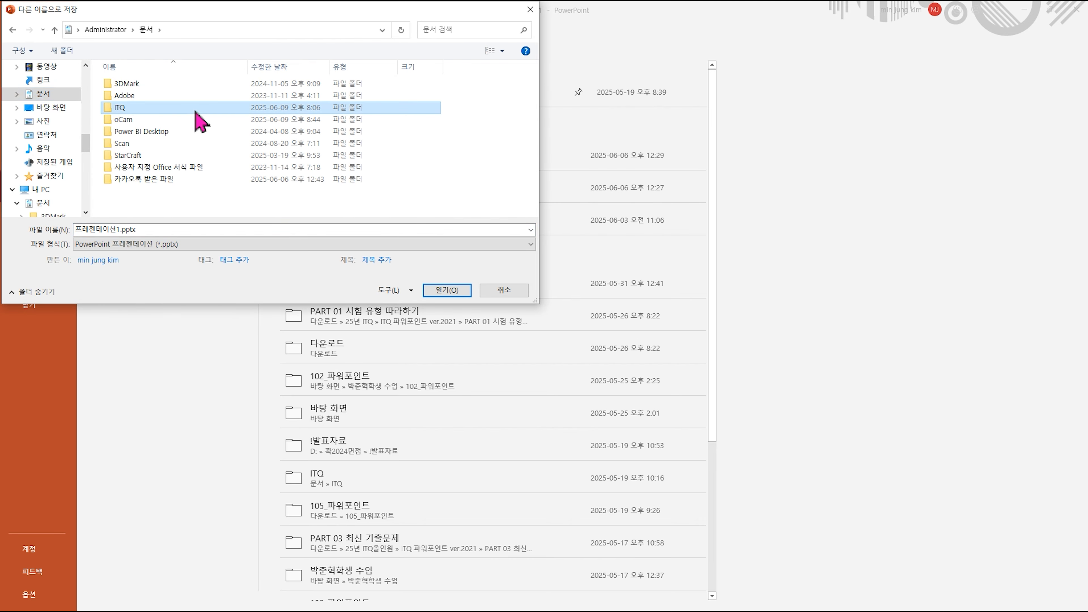
{"action": "double_click", "coordinate": [141, 229]}
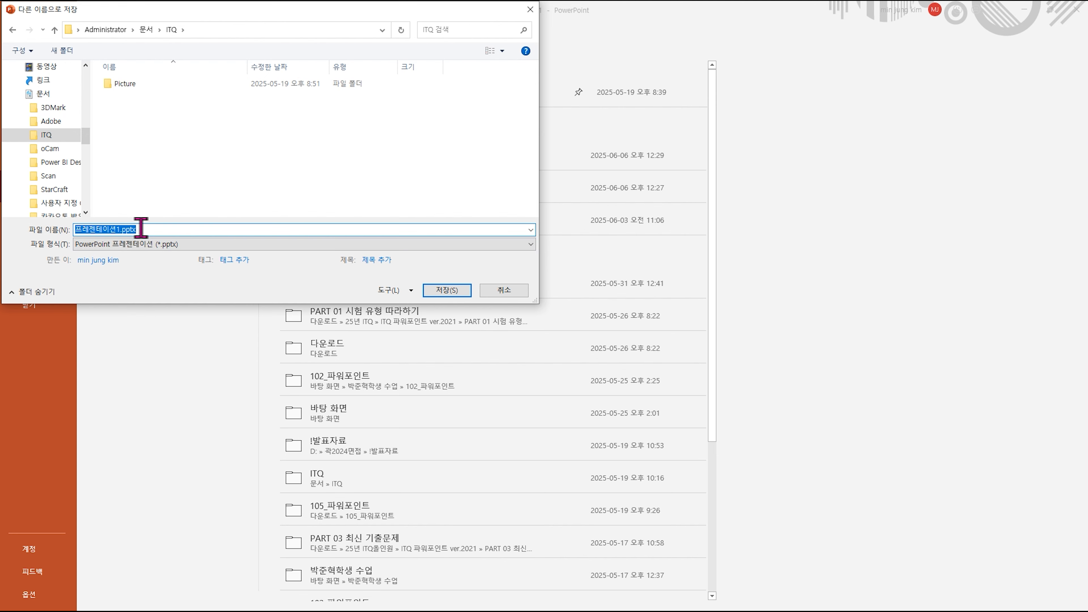
{"action": "type", "text": "1234567"}
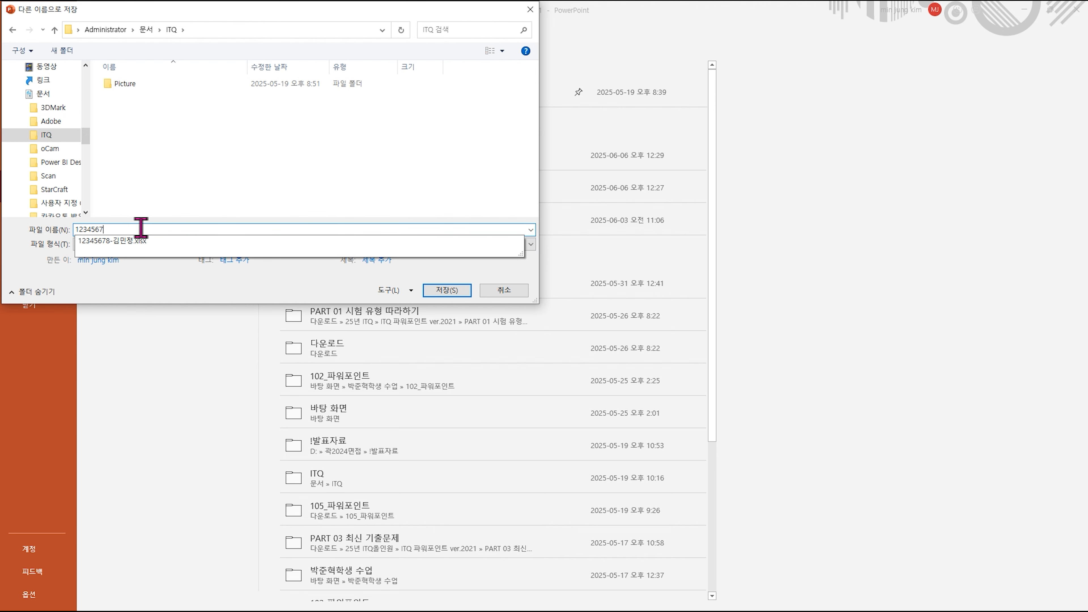
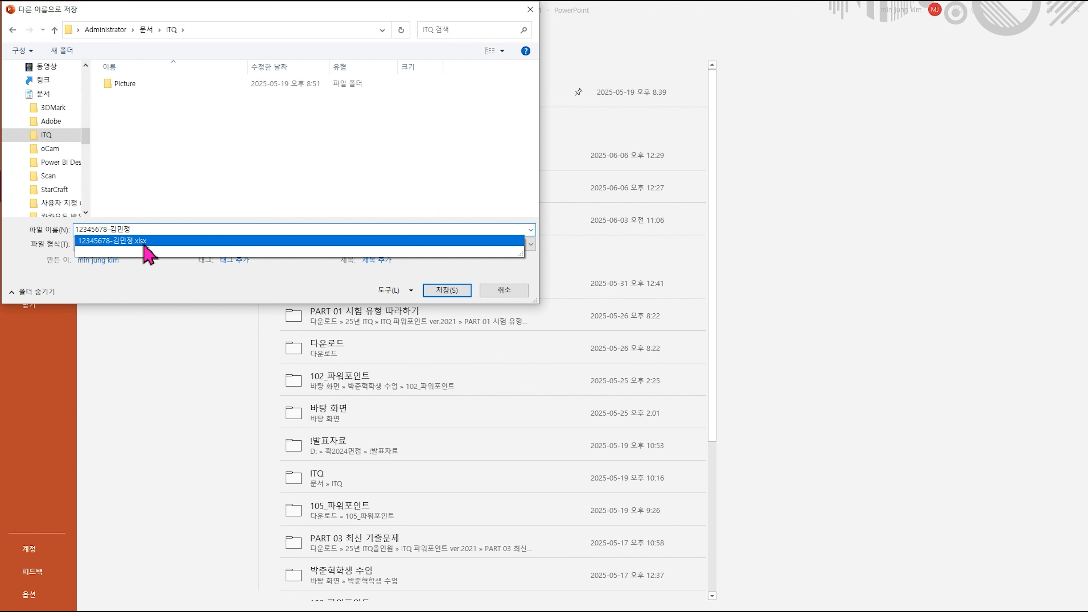
{"action": "left_click", "coordinate": [143, 229]}
{"action": "left_click", "coordinate": [447, 295]}
{"action": "left_click", "coordinate": [448, 294]}
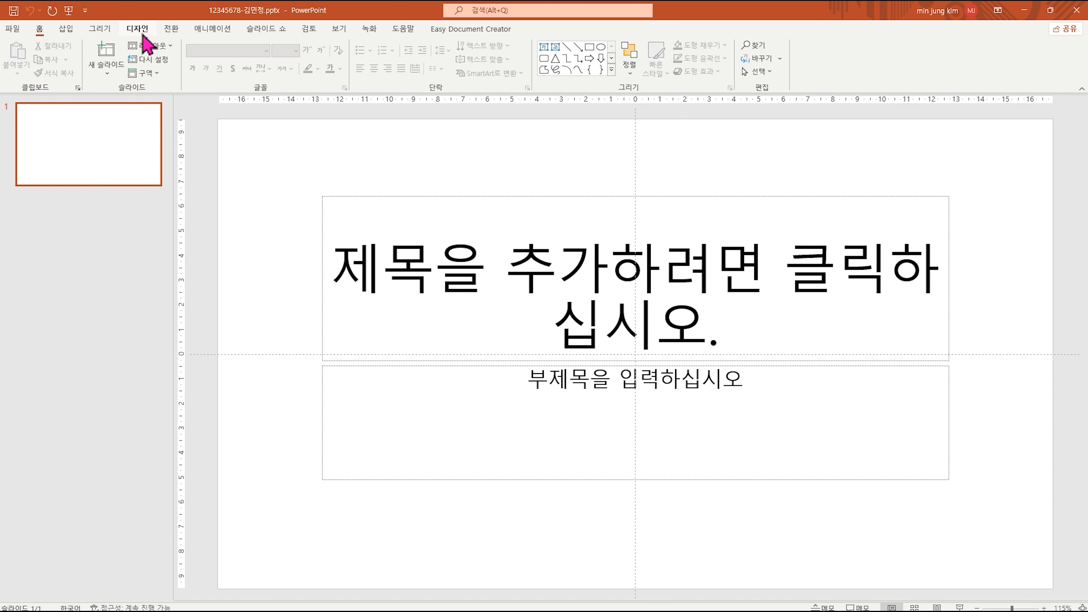
Set a custom slide size of A4 paper (210x297mm) and choose Ensure Fit to scale content.
{"action": "left_click", "coordinate": [137, 30]}
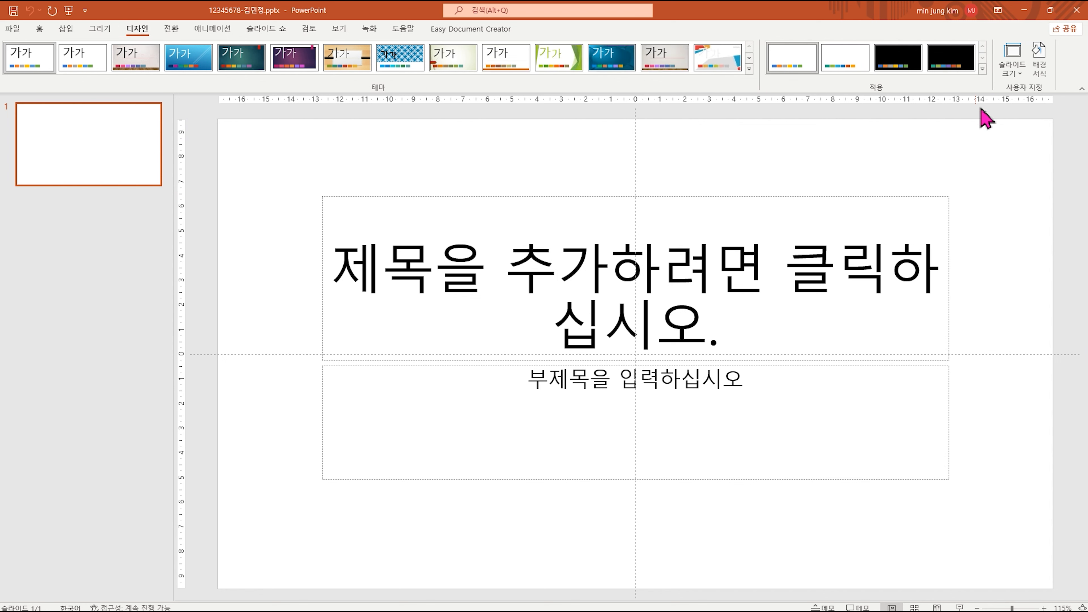
{"action": "left_click", "coordinate": [1015, 80]}
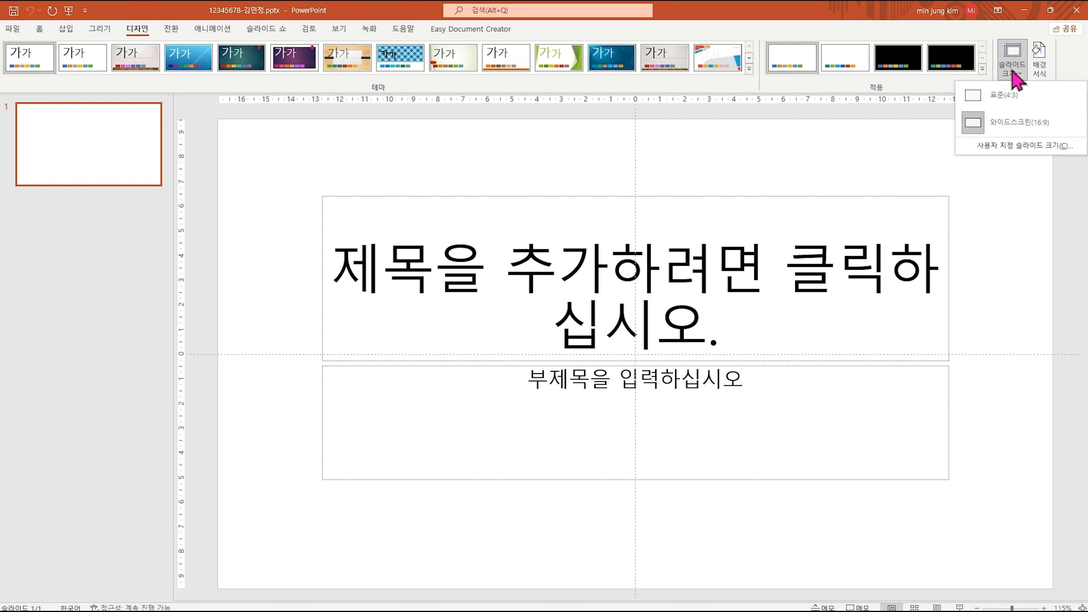
{"action": "left_click", "coordinate": [1019, 146]}
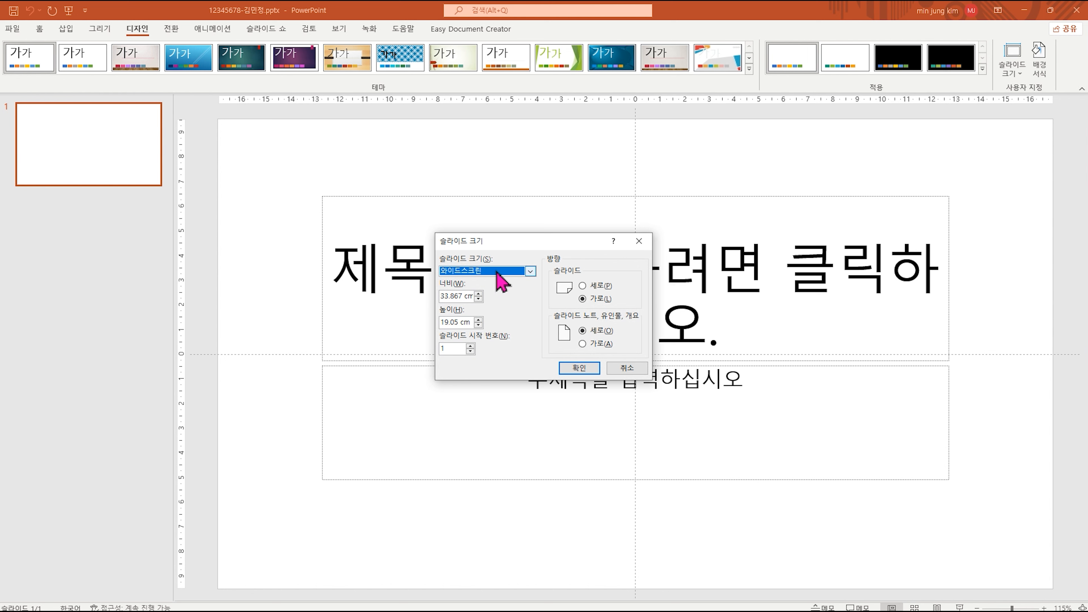
{"action": "left_click", "coordinate": [501, 282]}
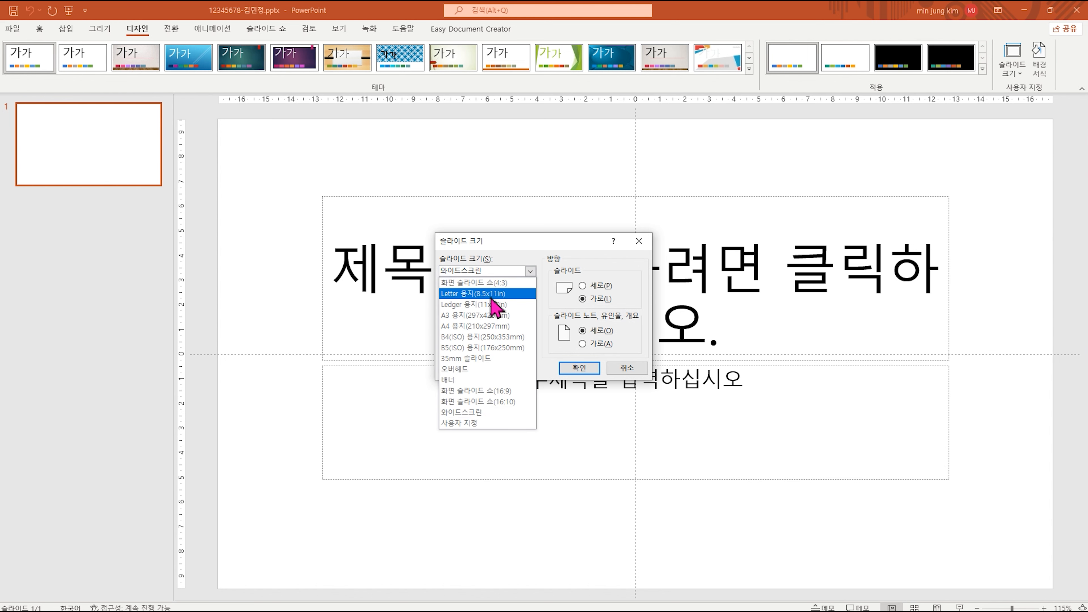
{"action": "left_click", "coordinate": [489, 330]}
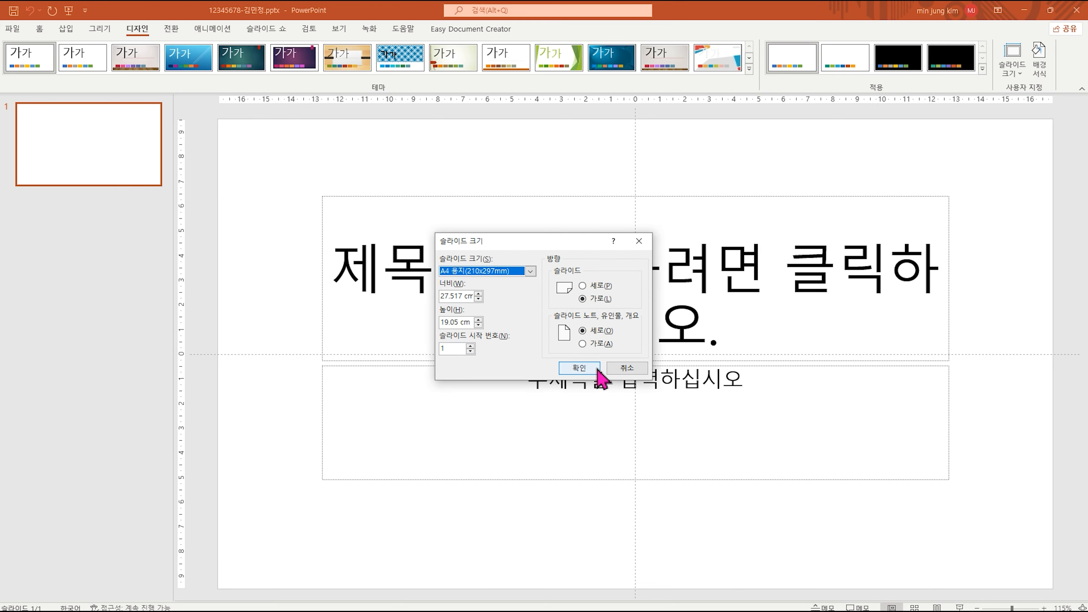
{"action": "left_click", "coordinate": [638, 427]}
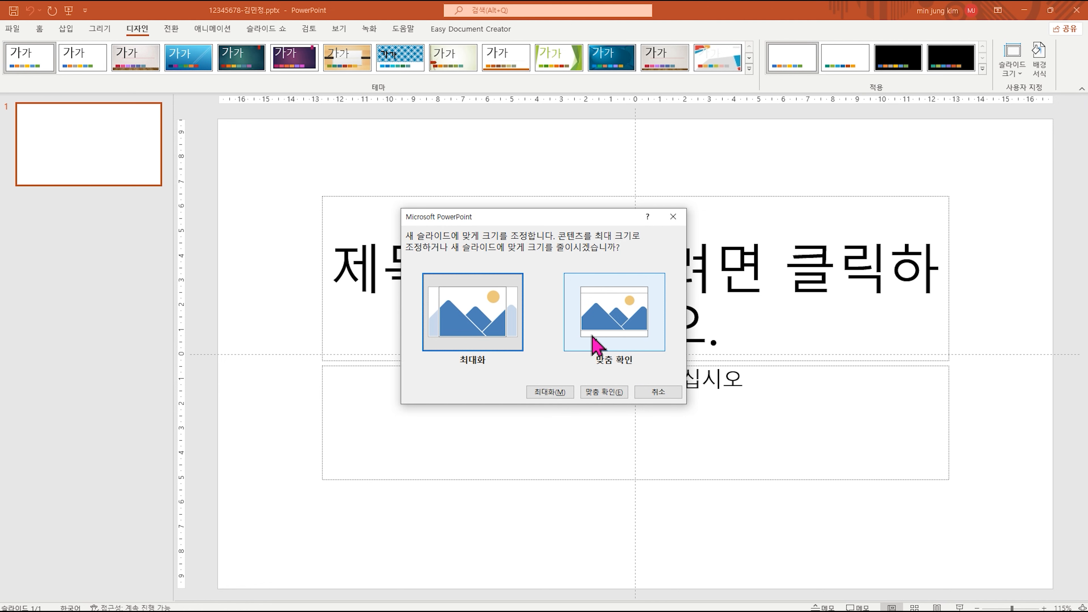
{"action": "left_click", "coordinate": [594, 345]}
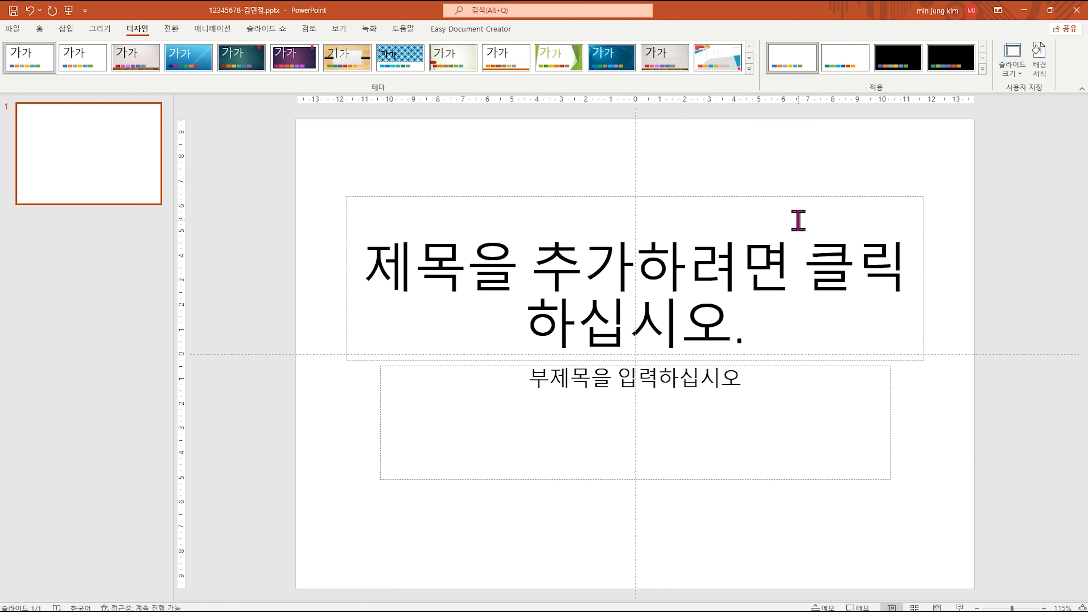
Snap PowerPoint beside the exam PDF and mark the A4 Paper slide size rule in the guidelines.
{"action": "left_click_drag", "start_coordinate": [789, 11], "coordinate": [2, 86]}
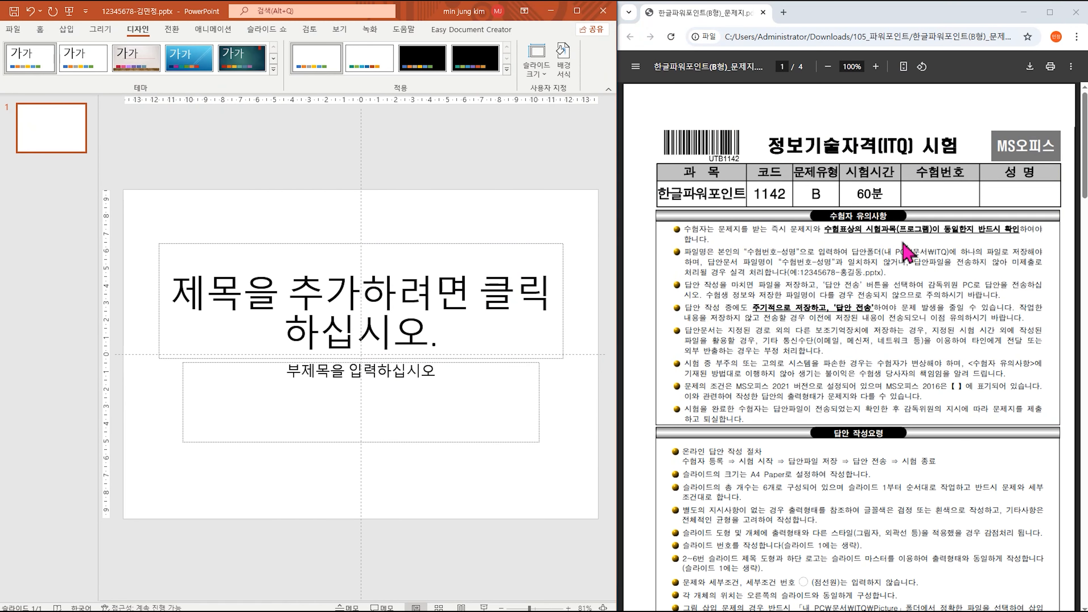
{"action": "scroll", "coordinate": [905, 250], "scroll_direction": "down", "scroll_amount": 5}
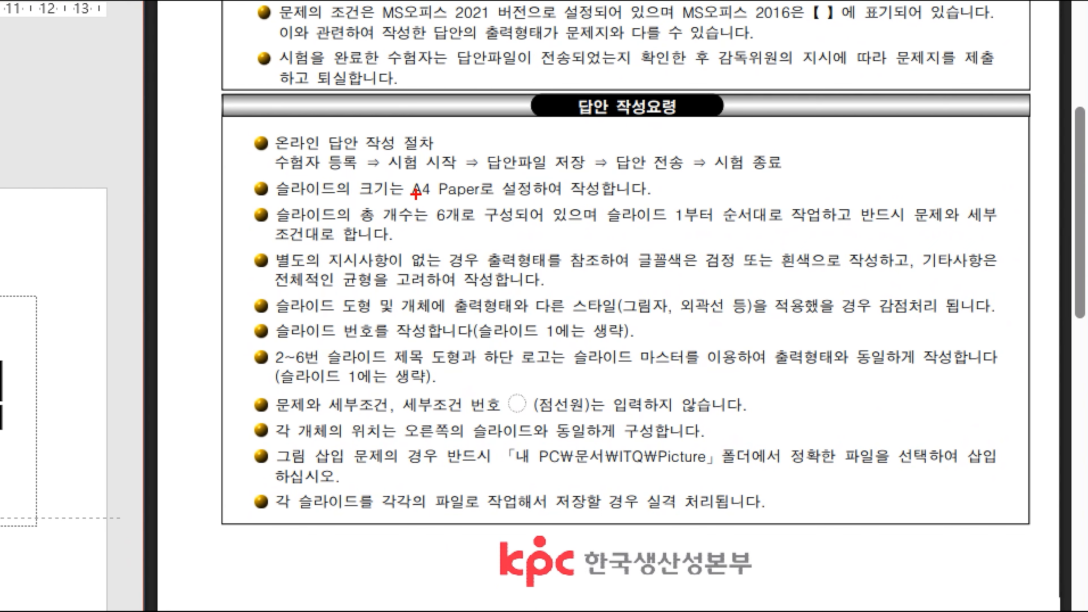
{"action": "left_click_drag", "start_coordinate": [336, 169], "coordinate": [516, 201]}
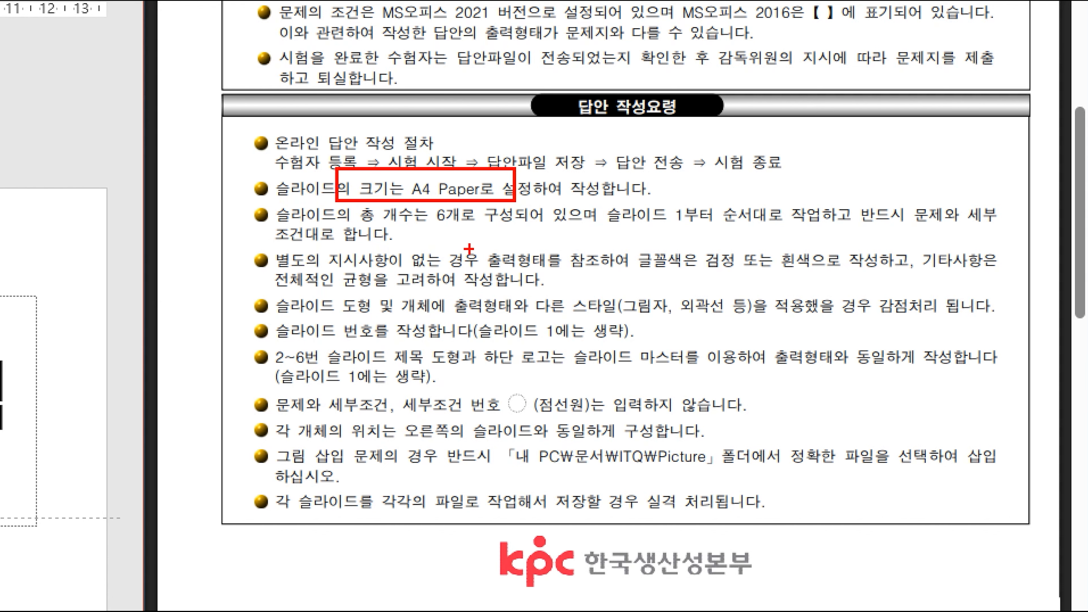
{"action": "key", "text": "Escape"}
{"action": "scroll", "coordinate": [906, 357], "scroll_direction": "down", "scroll_amount": 8}
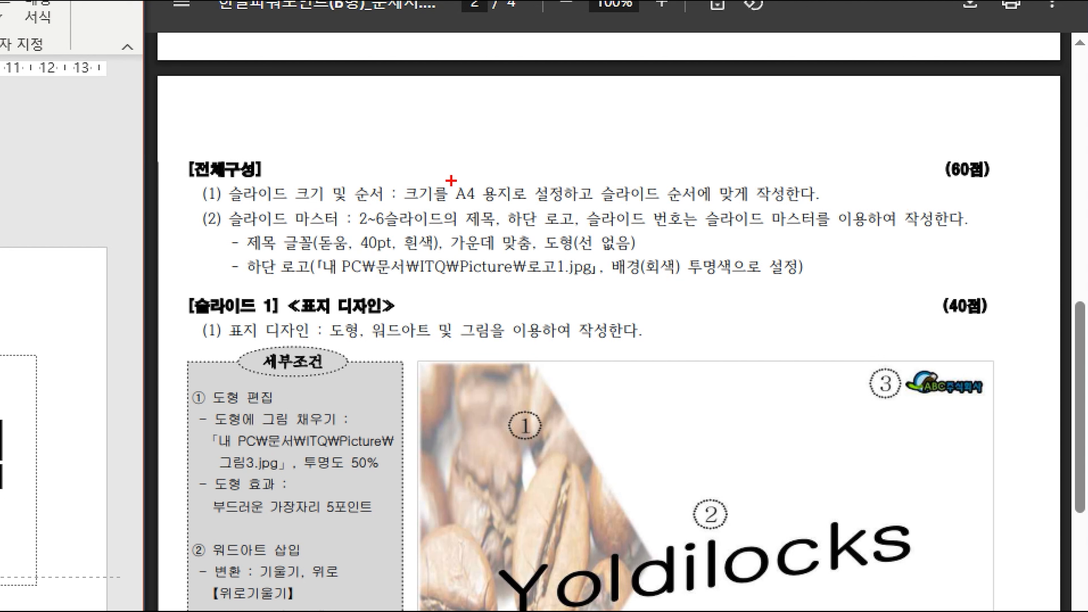
Mark the A4 paper and slide master requirements in the PDF, then scroll to the slide 2 spec.
{"action": "mouse_move", "coordinate": [446, 177]}
{"action": "left_mouse_down"}
{"action": "mouse_move", "coordinate": [494, 197]}
{"action": "mouse_move", "coordinate": [604, 207]}
{"action": "left_mouse_up"}
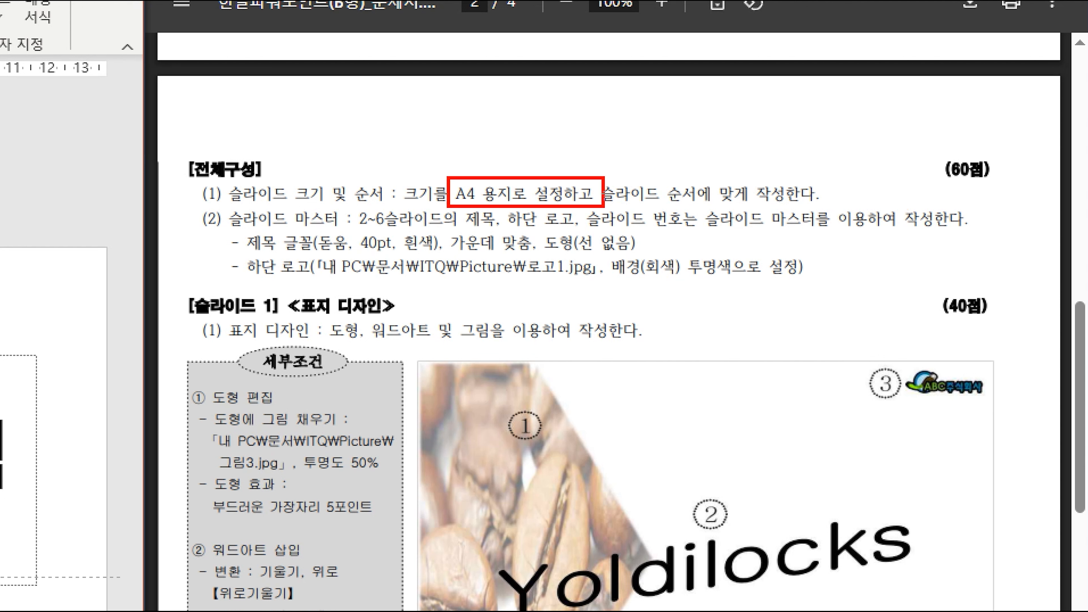
{"action": "mouse_move", "coordinate": [210, 200]}
{"action": "left_mouse_down"}
{"action": "mouse_move", "coordinate": [271, 227]}
{"action": "mouse_move", "coordinate": [435, 232]}
{"action": "left_mouse_up"}
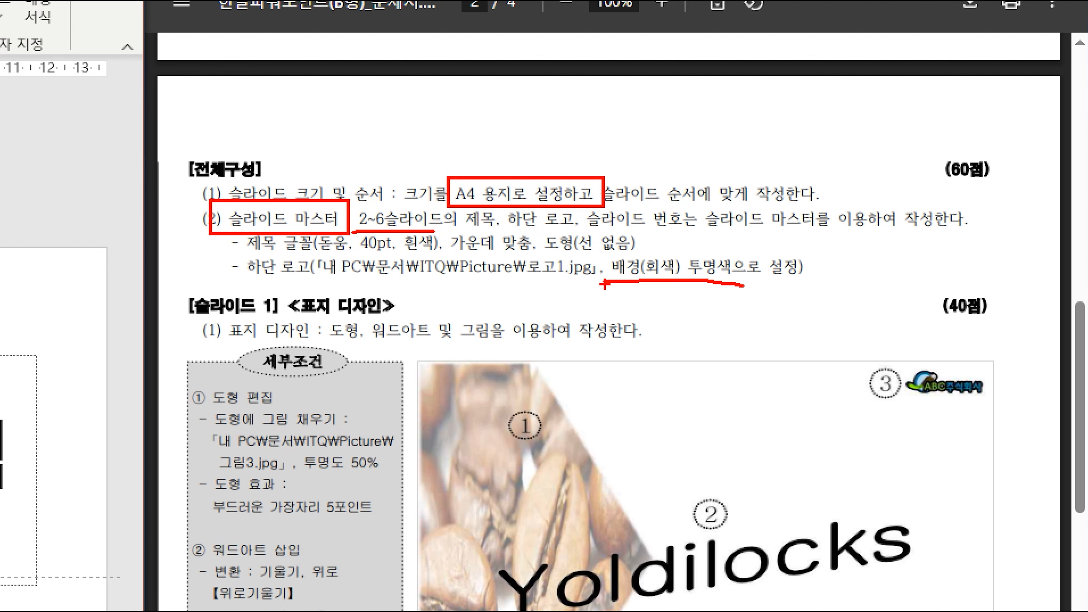
{"action": "key", "text": "Escape"}
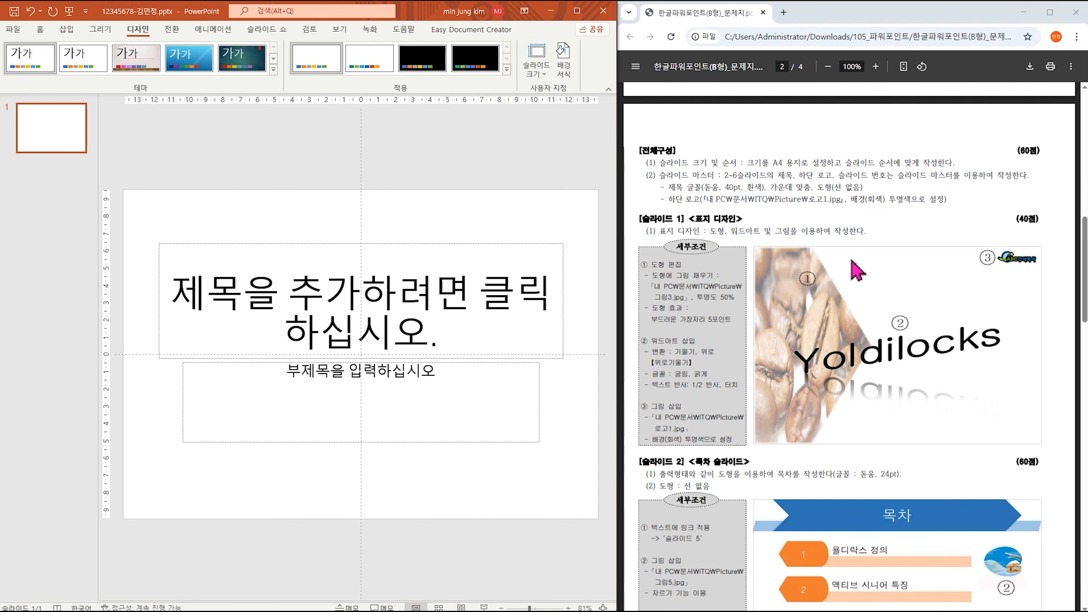
{"action": "scroll", "coordinate": [845, 334], "scroll_direction": "down", "scroll_amount": 5}
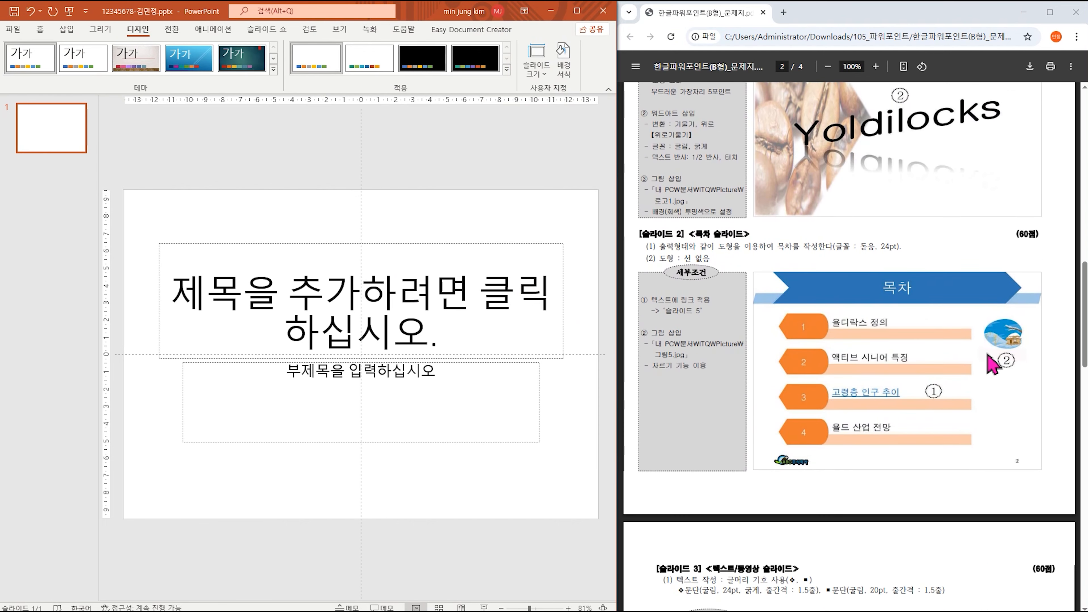
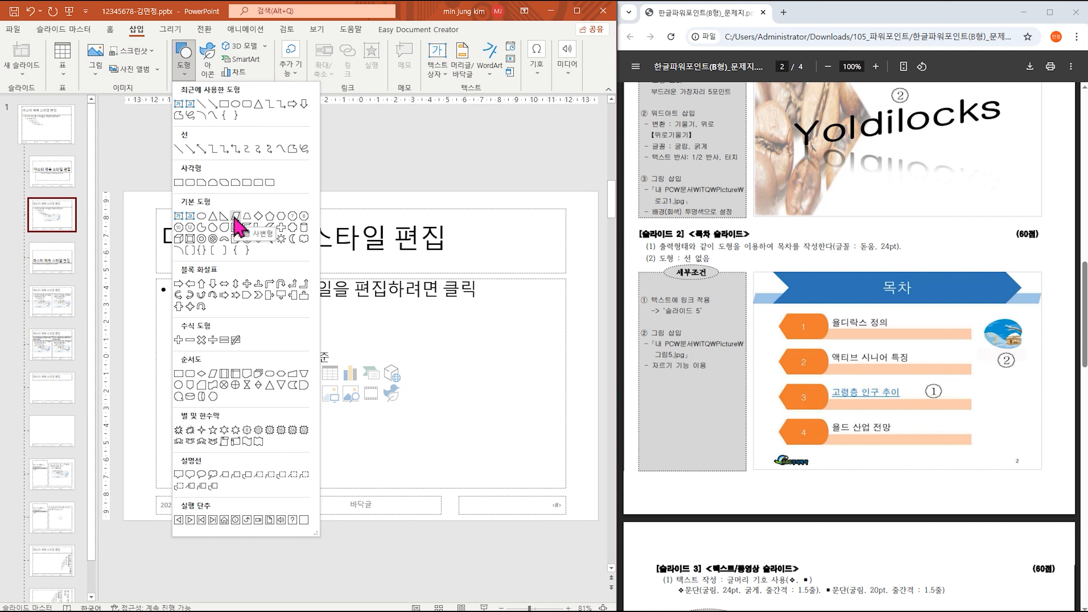
Draw a thin parallelogram bar across the title area, filled light blue with no outline.
{"action": "left_click", "coordinate": [235, 218]}
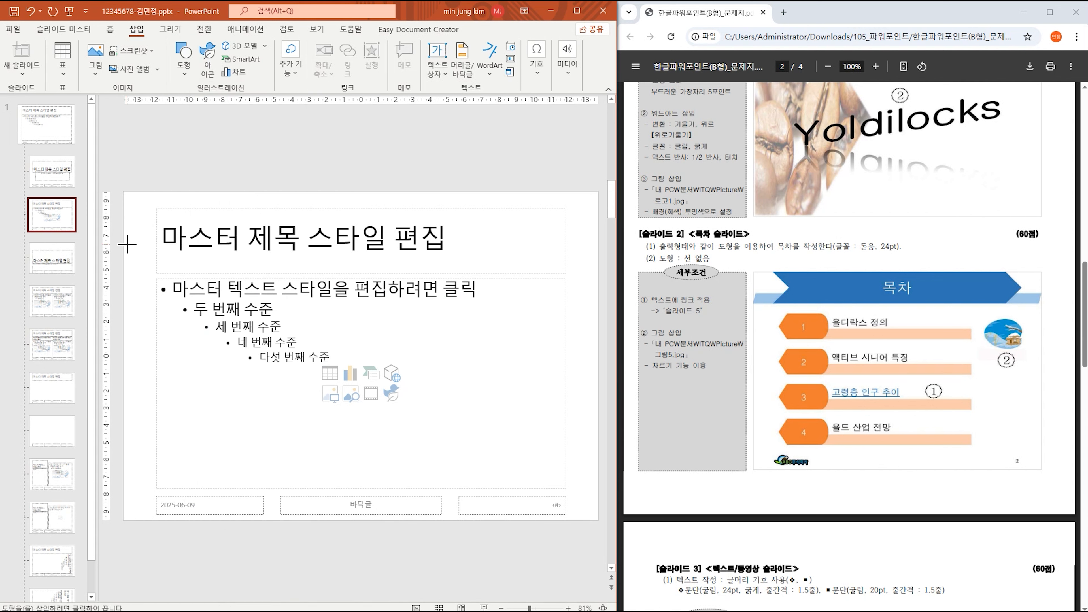
{"action": "left_click_drag", "start_coordinate": [123, 243], "coordinate": [599, 260]}
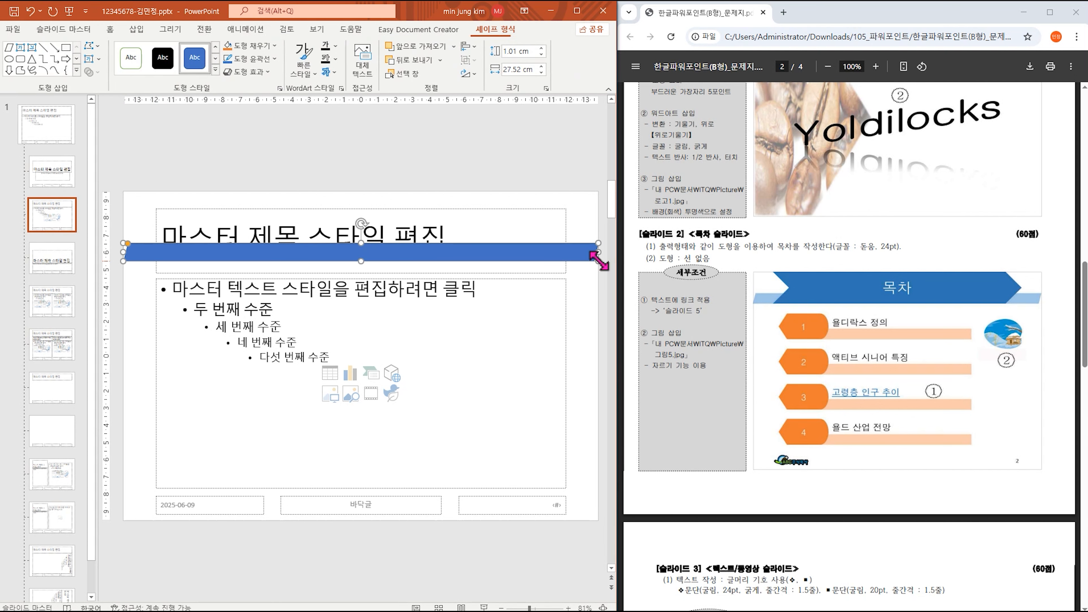
{"action": "left_click", "coordinate": [276, 46]}
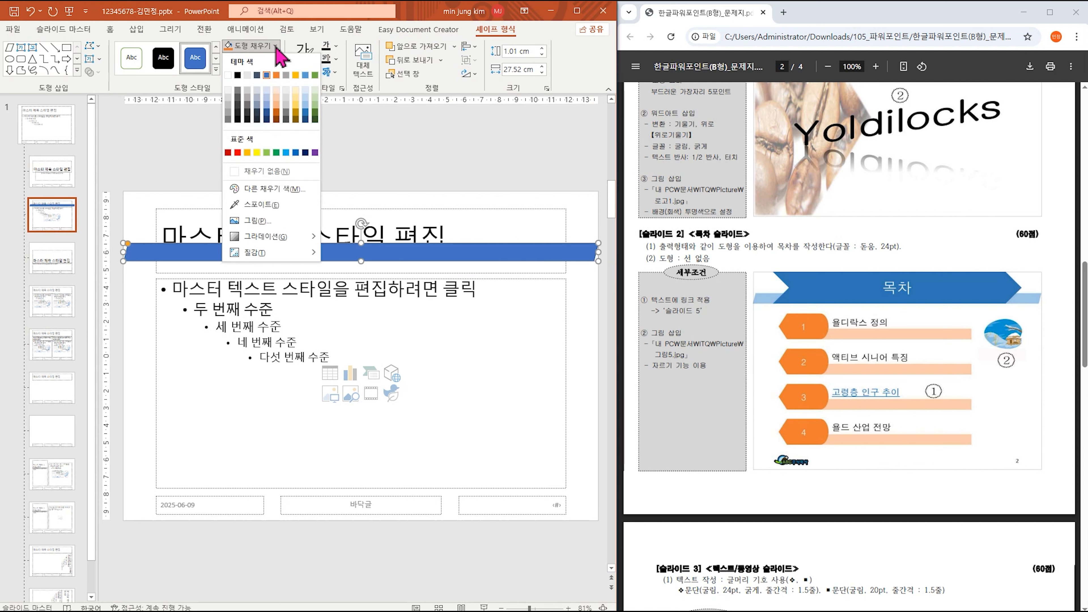
{"action": "left_click", "coordinate": [267, 90]}
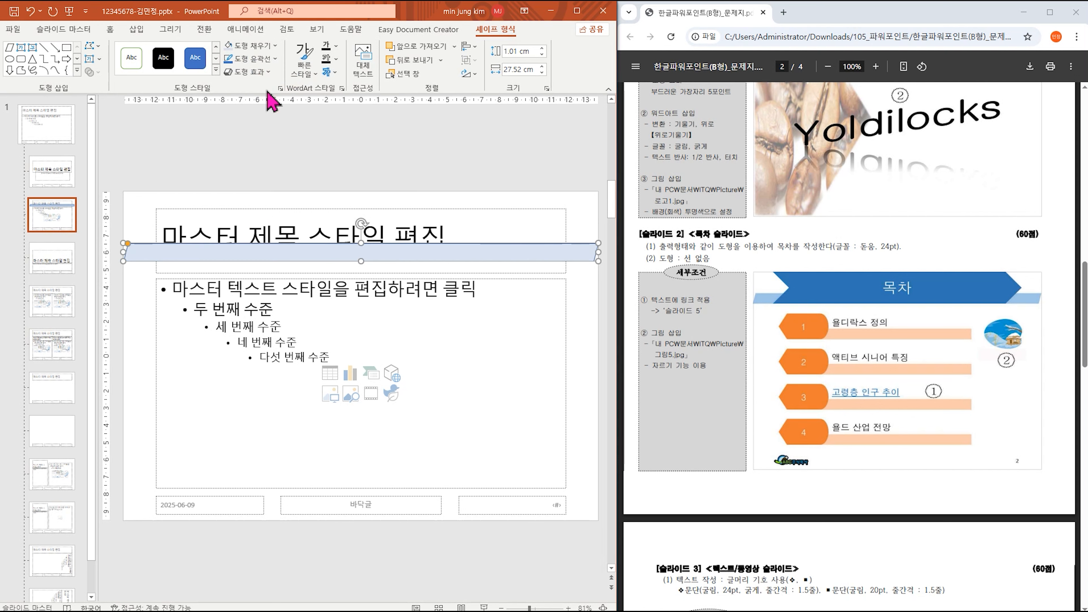
{"action": "left_click", "coordinate": [276, 58]}
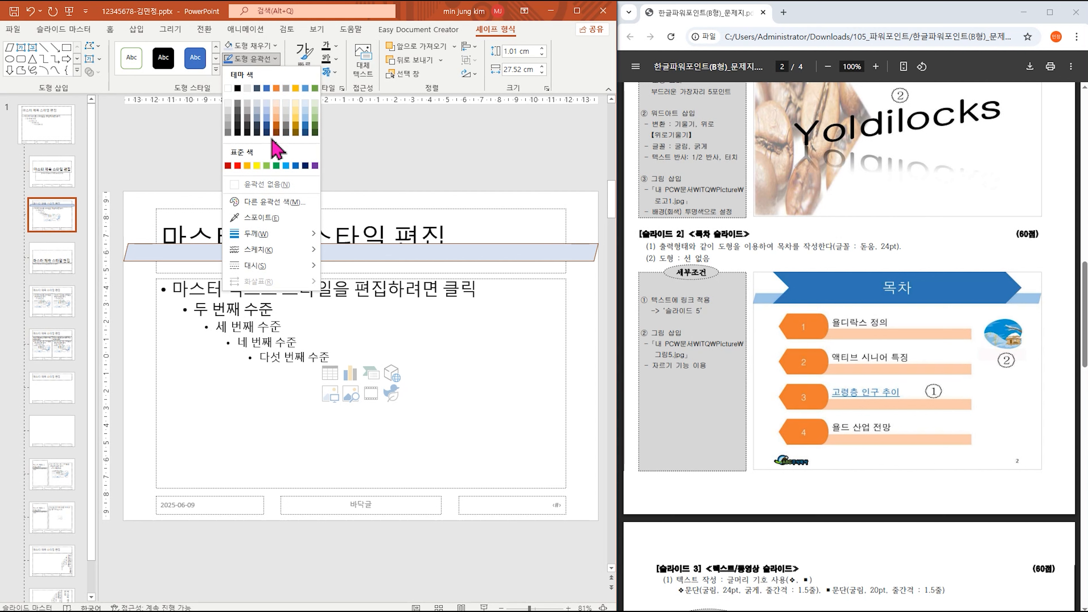
{"action": "left_click", "coordinate": [269, 187]}
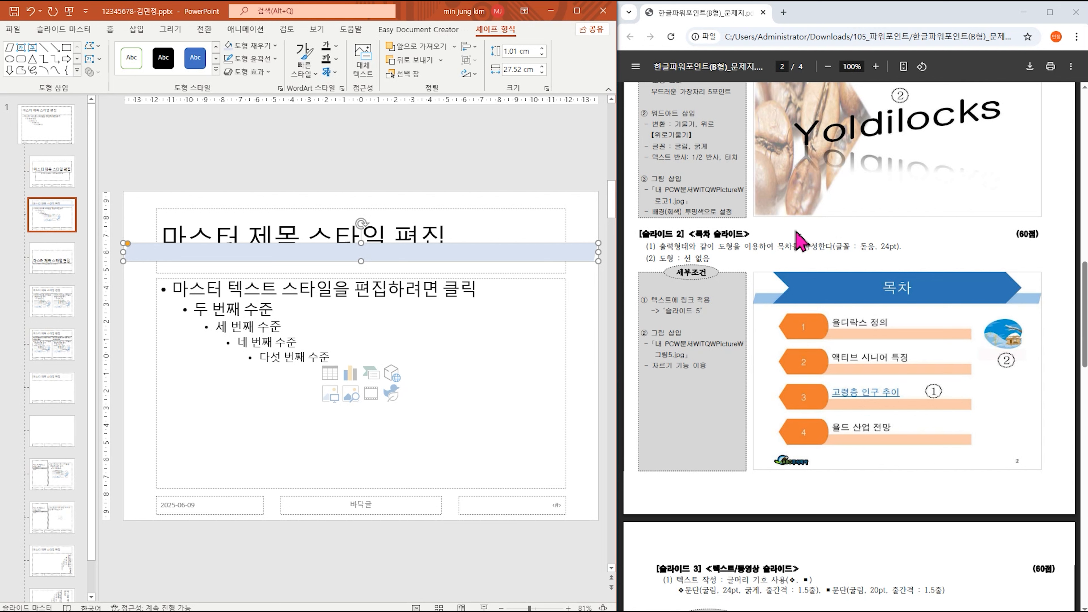
Draw a Block Arrows Chevron shape across the top of the title area.
{"action": "left_click", "coordinate": [137, 30]}
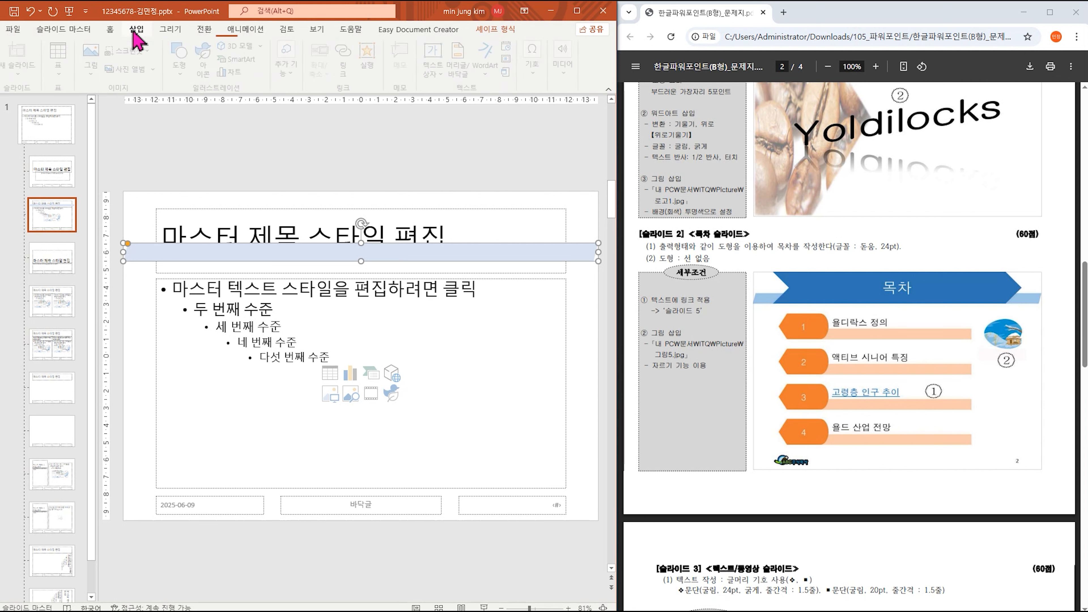
{"action": "left_click", "coordinate": [183, 57]}
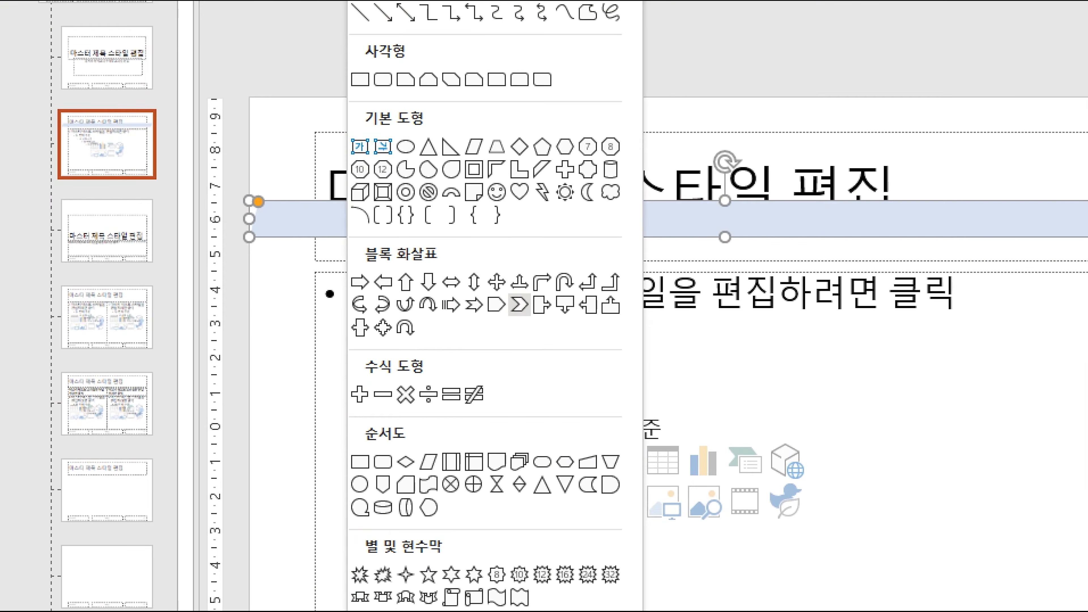
{"action": "left_click", "coordinate": [259, 294]}
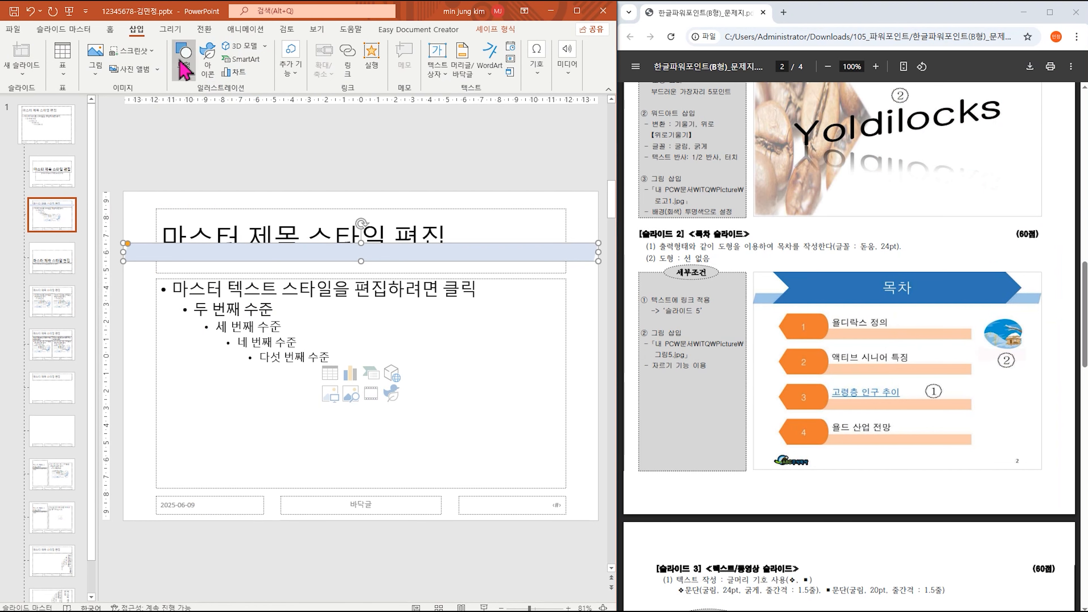
{"action": "left_click", "coordinate": [183, 58]}
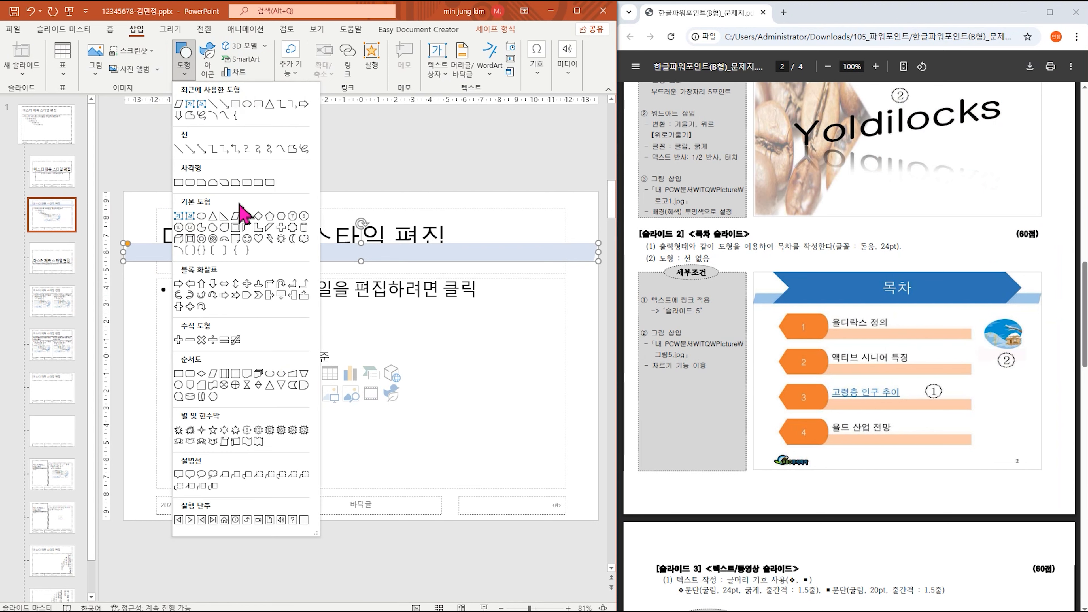
{"action": "left_click", "coordinate": [259, 294]}
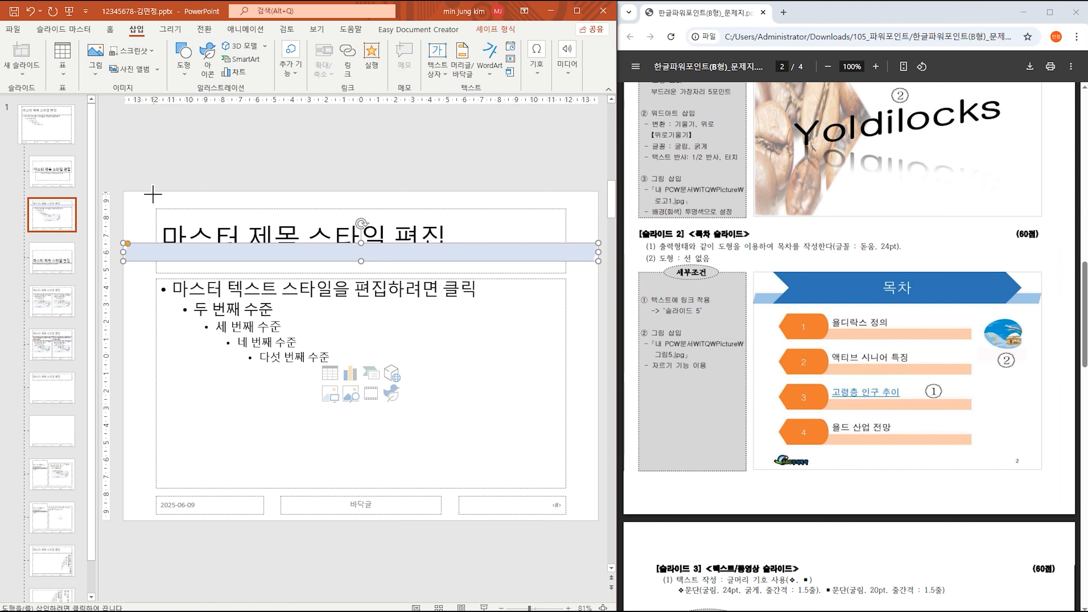
{"action": "mouse_move", "coordinate": [146, 191]}
{"action": "left_mouse_down"}
{"action": "mouse_move", "coordinate": [527, 275]}
{"action": "mouse_move", "coordinate": [566, 260]}
{"action": "left_mouse_up"}
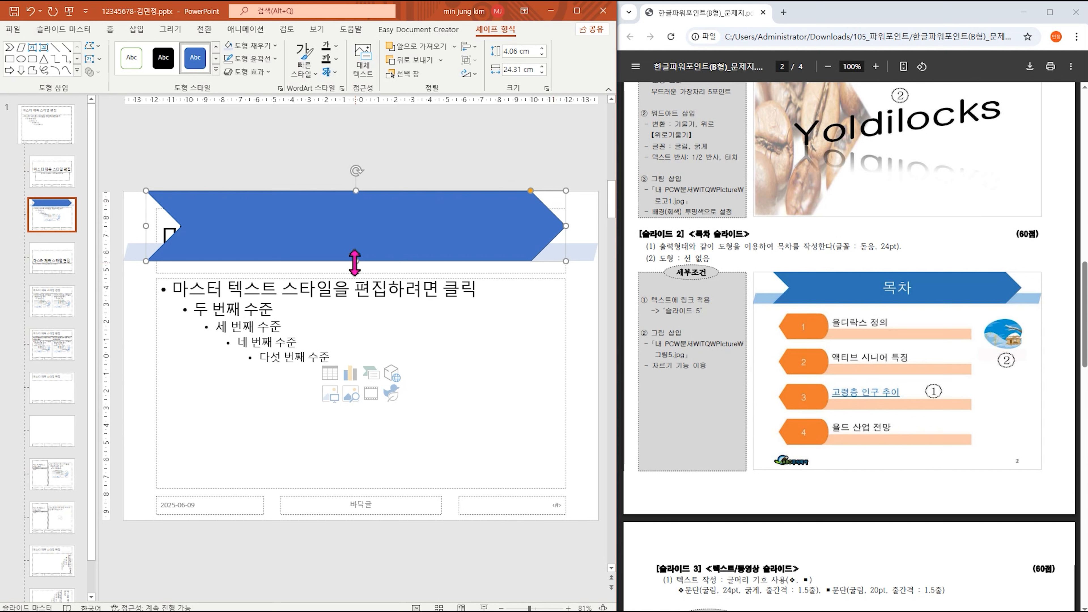
Raise the chevron's bottom edge to thin the banner, then select the master title placeholder.
{"action": "left_click_drag", "start_coordinate": [355, 261], "coordinate": [355, 254]}
{"action": "left_click_drag", "start_coordinate": [583, 252], "coordinate": [583, 244]}
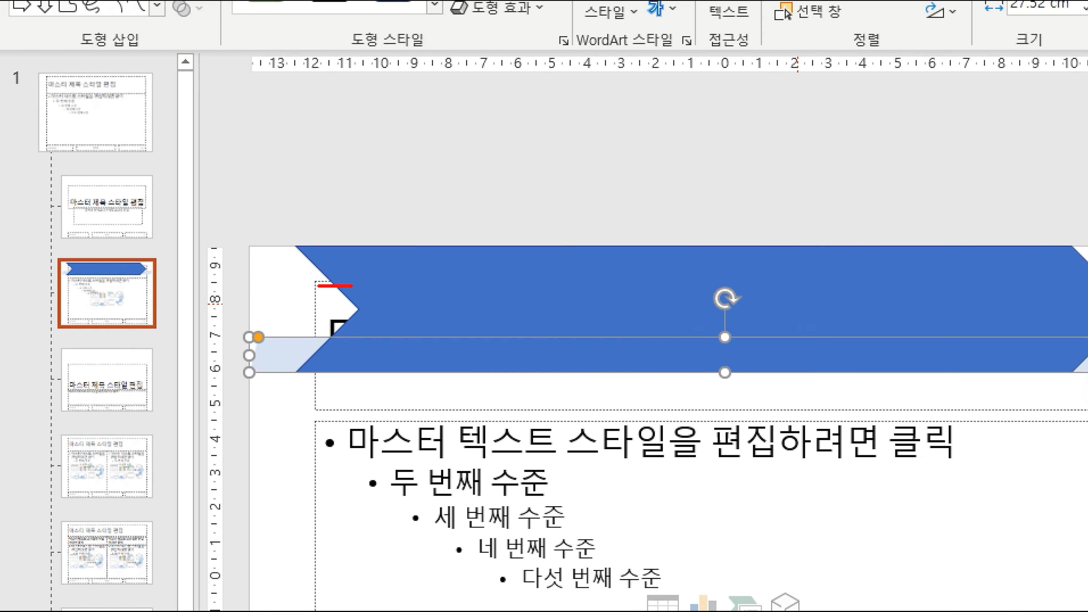
{"action": "mouse_move", "coordinate": [318, 286]}
{"action": "left_mouse_down"}
{"action": "mouse_move", "coordinate": [310, 368]}
{"action": "mouse_move", "coordinate": [328, 410]}
{"action": "mouse_move", "coordinate": [443, 409]}
{"action": "left_mouse_up"}
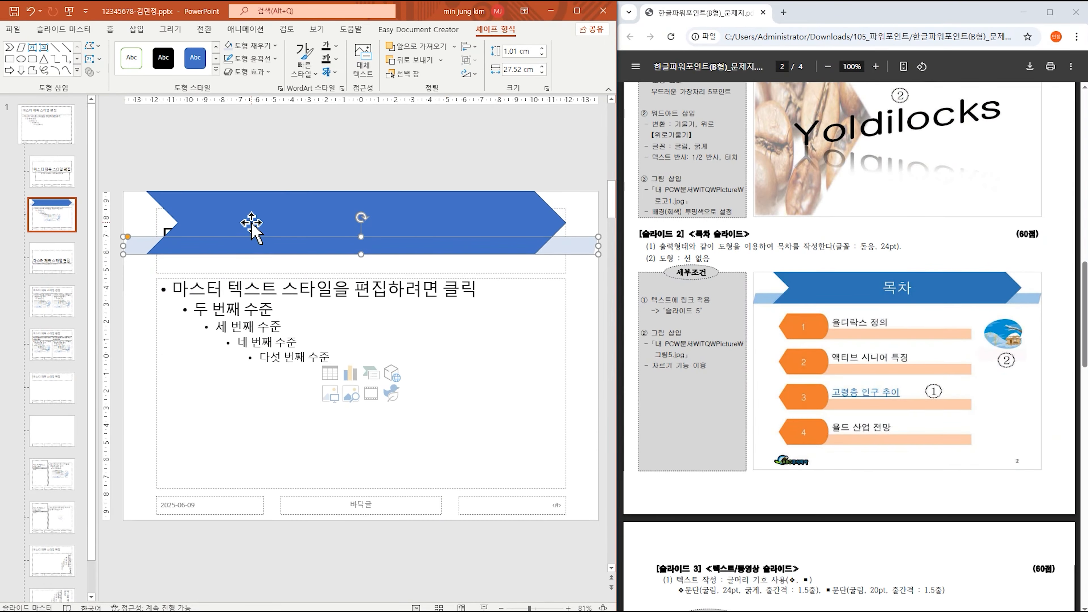
{"action": "left_click", "coordinate": [157, 264]}
Bring the title placeholder to front and move it up onto the chevron banner.
{"action": "right_click", "coordinate": [156, 265]}
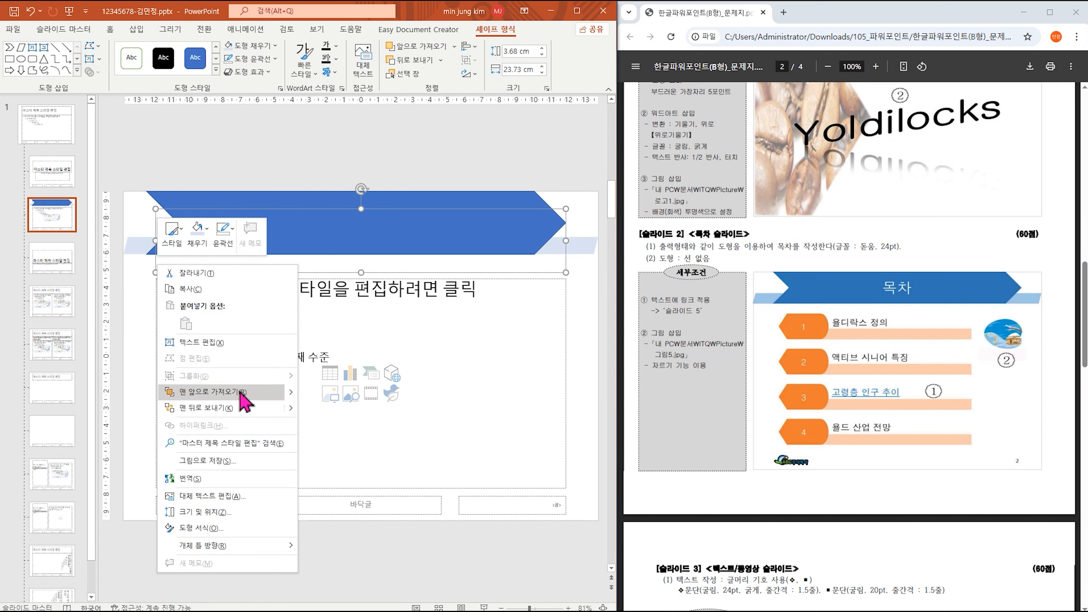
{"action": "left_click", "coordinate": [249, 391]}
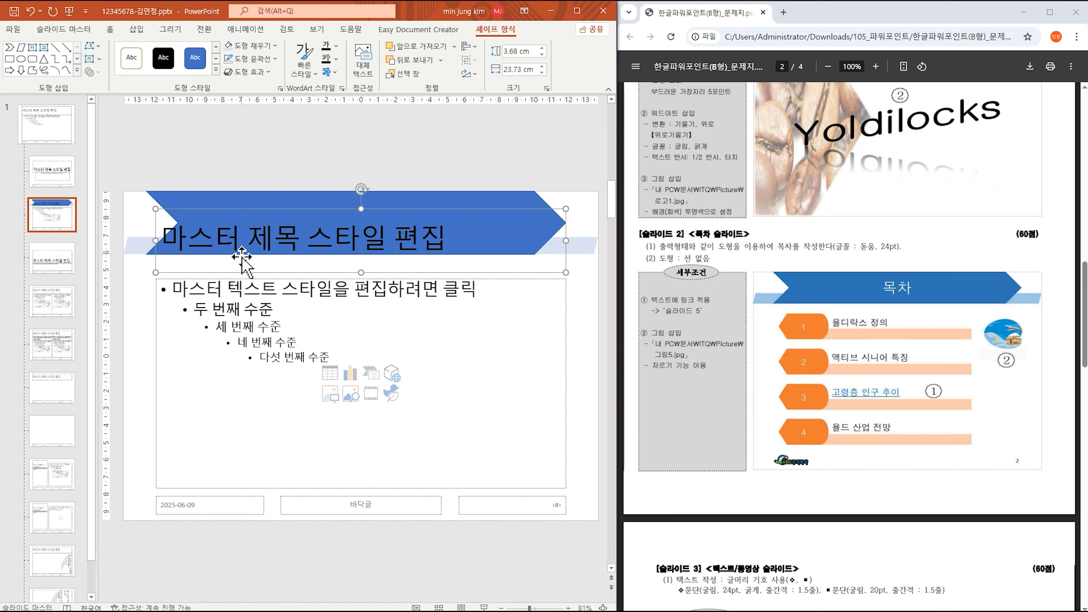
{"action": "left_click_drag", "start_coordinate": [242, 269], "coordinate": [242, 256]}
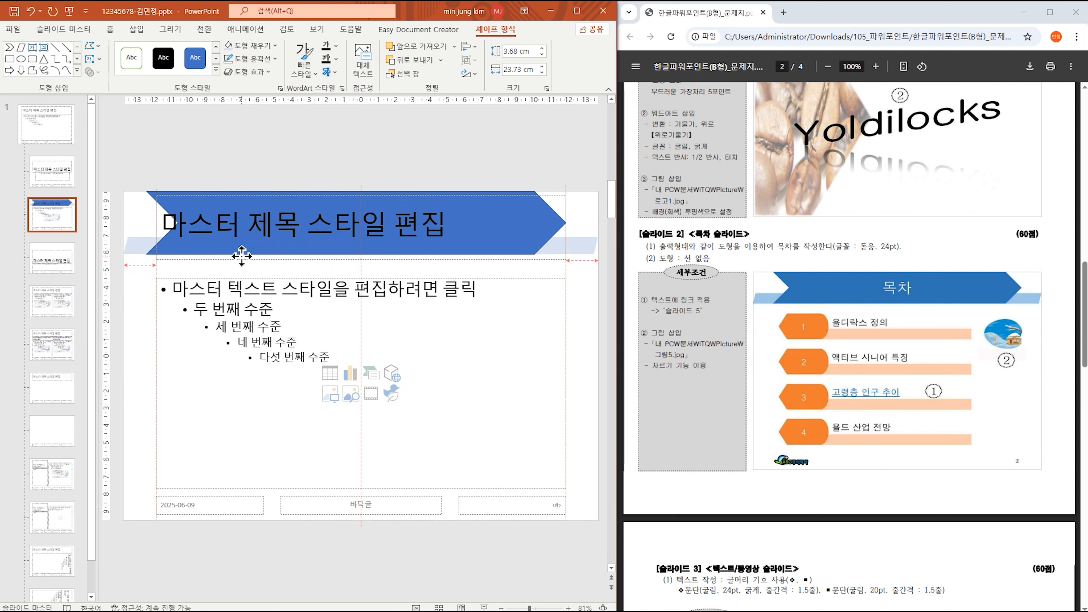
{"action": "left_click_drag", "start_coordinate": [241, 256], "coordinate": [241, 253]}
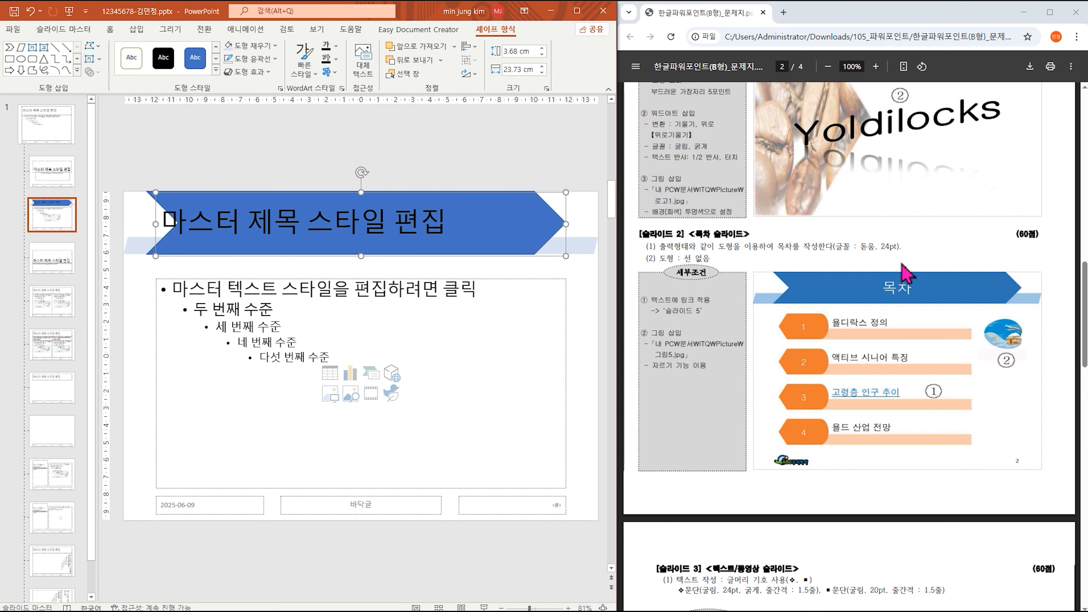
{"action": "scroll", "coordinate": [901, 267], "scroll_direction": "up", "scroll_amount": 5}
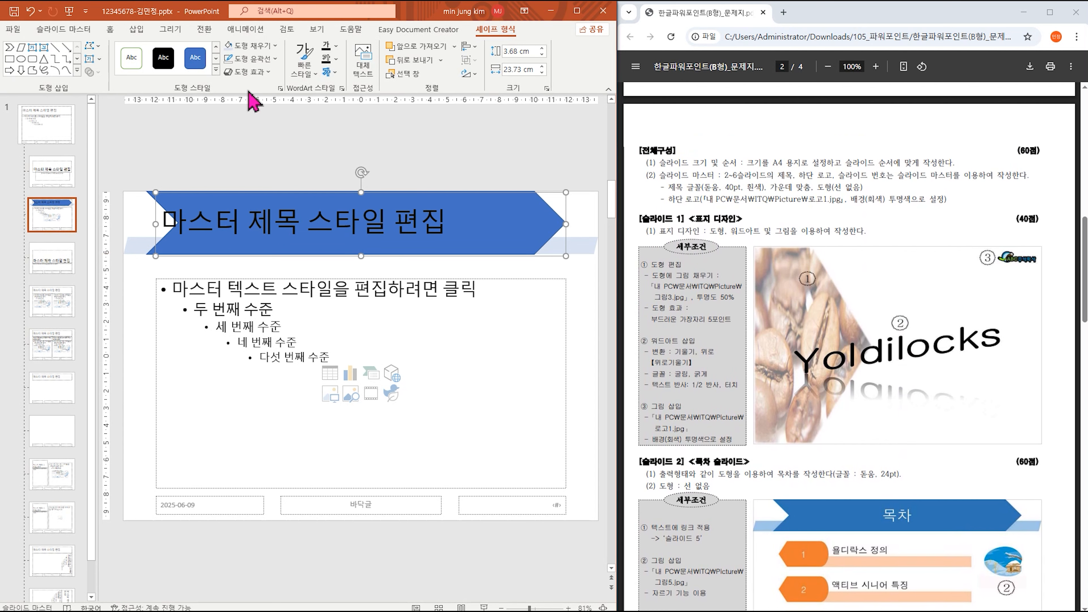
Change the master title font from 맑은 고딕 to 돋움.
{"action": "left_click", "coordinate": [110, 29]}
{"action": "left_click", "coordinate": [204, 51]}
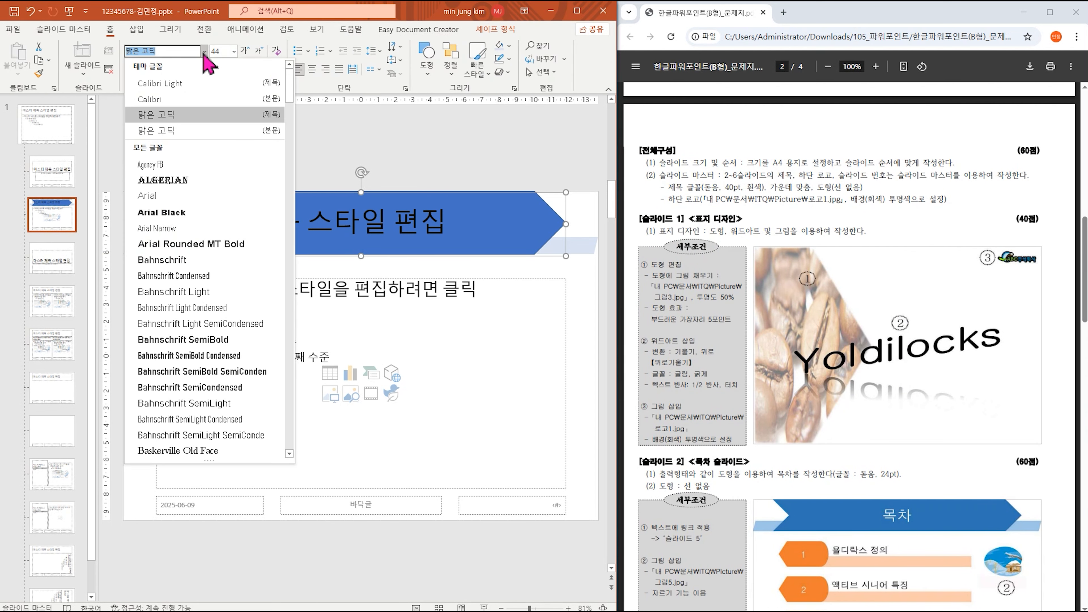
{"action": "left_click_drag", "start_coordinate": [184, 52], "coordinate": [108, 57]}
{"action": "type", "text": "돋움"}
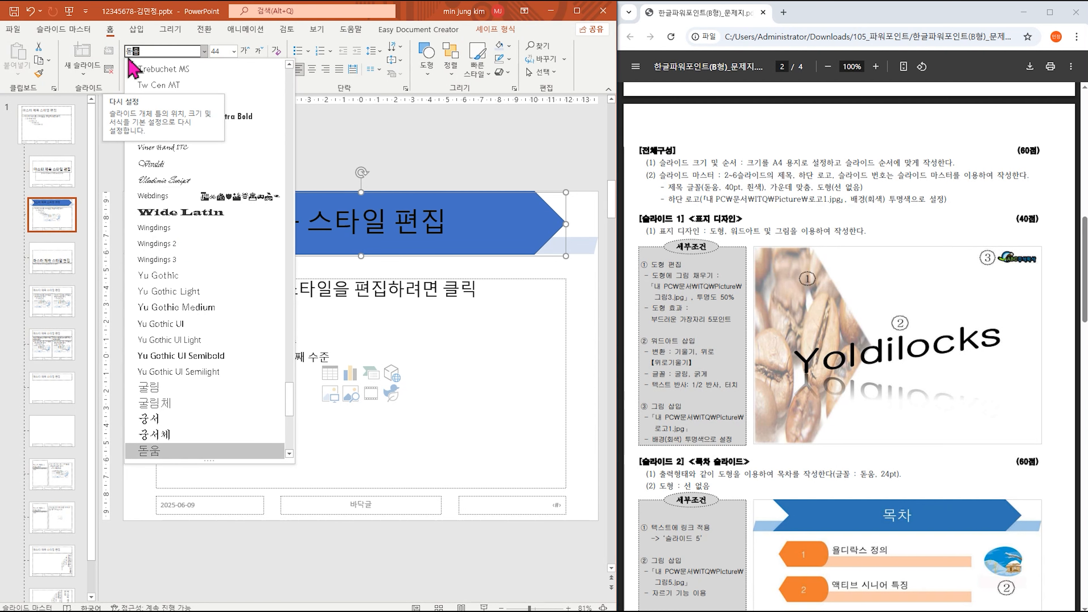
{"action": "key", "text": "Return"}
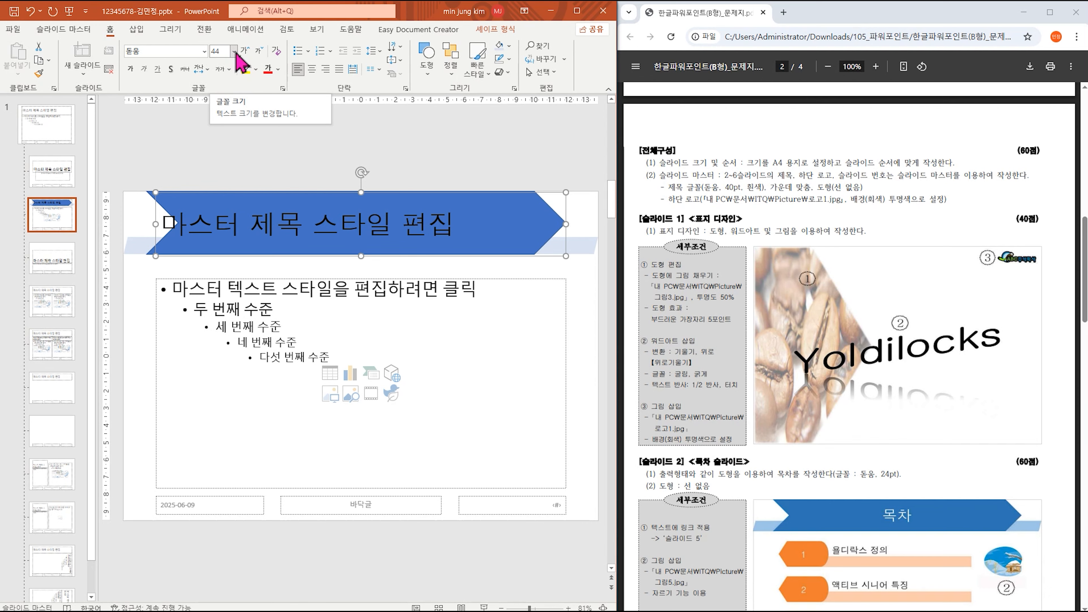
Make the title text 40 pt, white, and centred on the banner.
{"action": "left_click", "coordinate": [235, 56]}
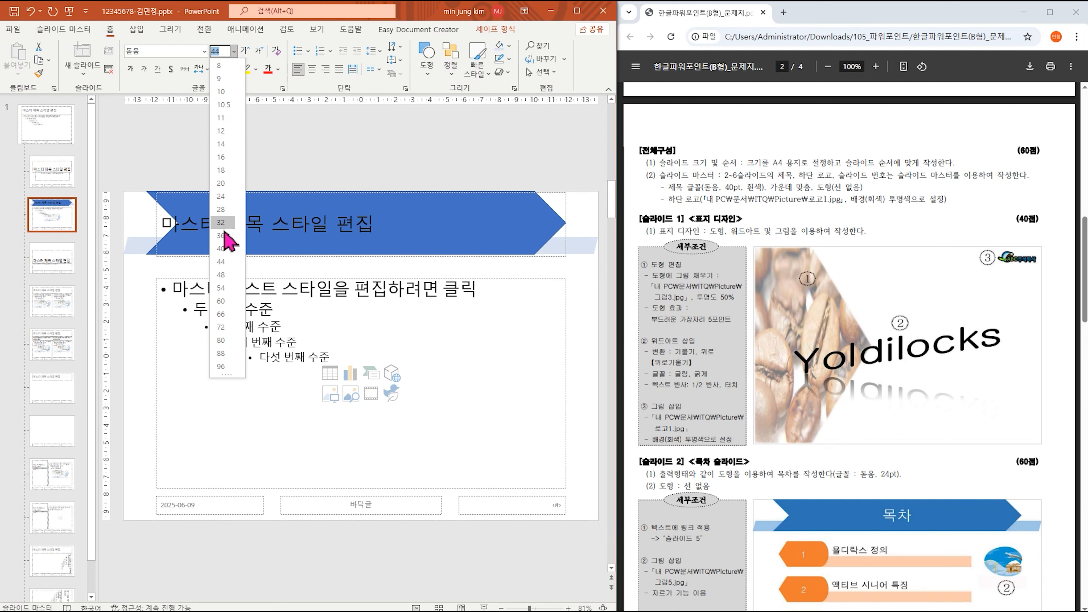
{"action": "left_click", "coordinate": [229, 259]}
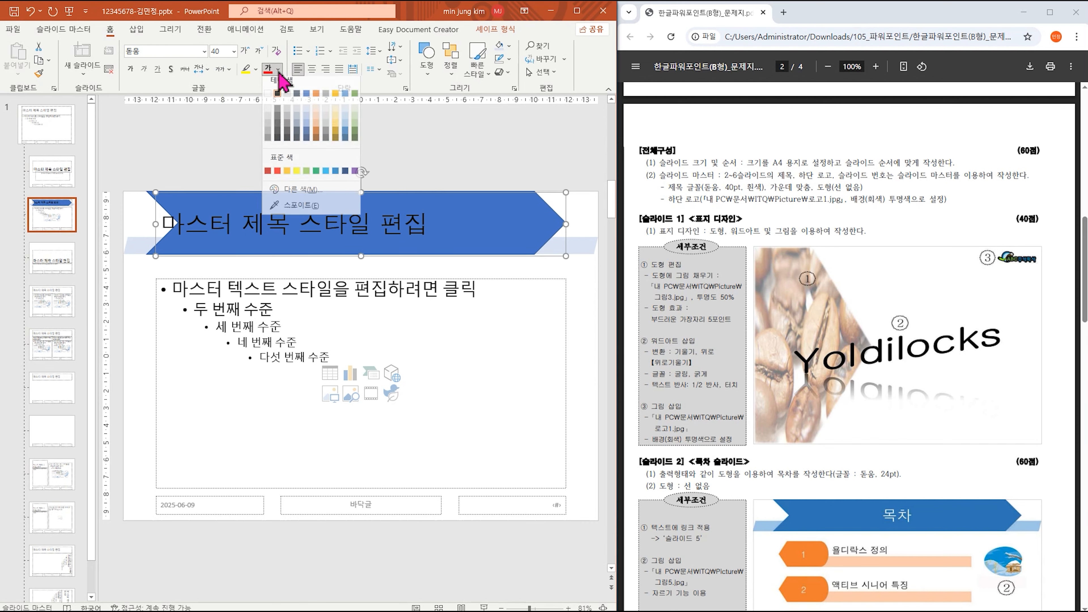
{"action": "left_click", "coordinate": [278, 69]}
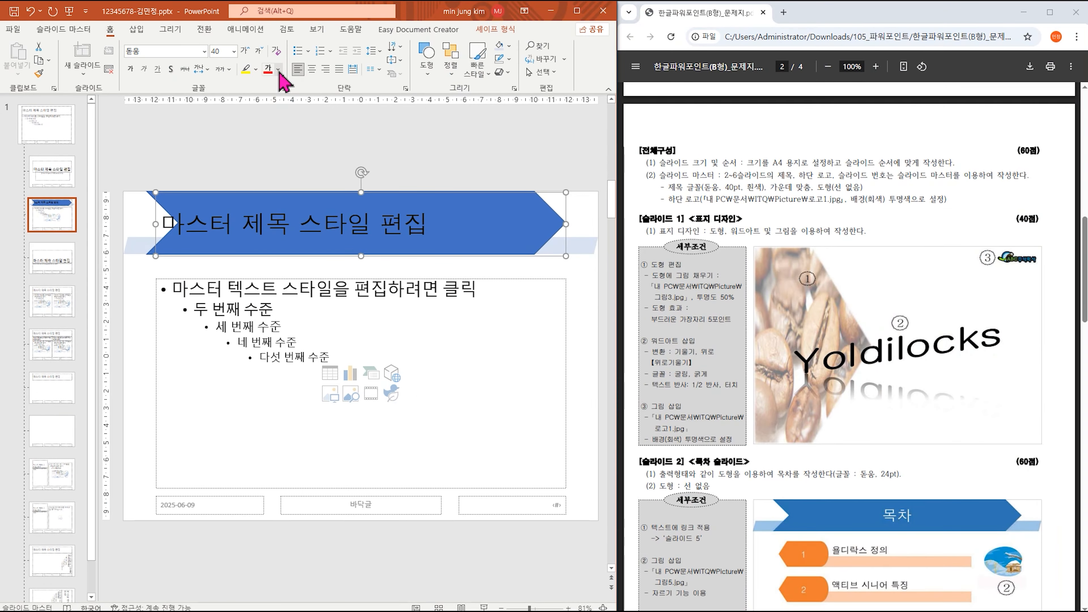
{"action": "left_click", "coordinate": [543, 137]}
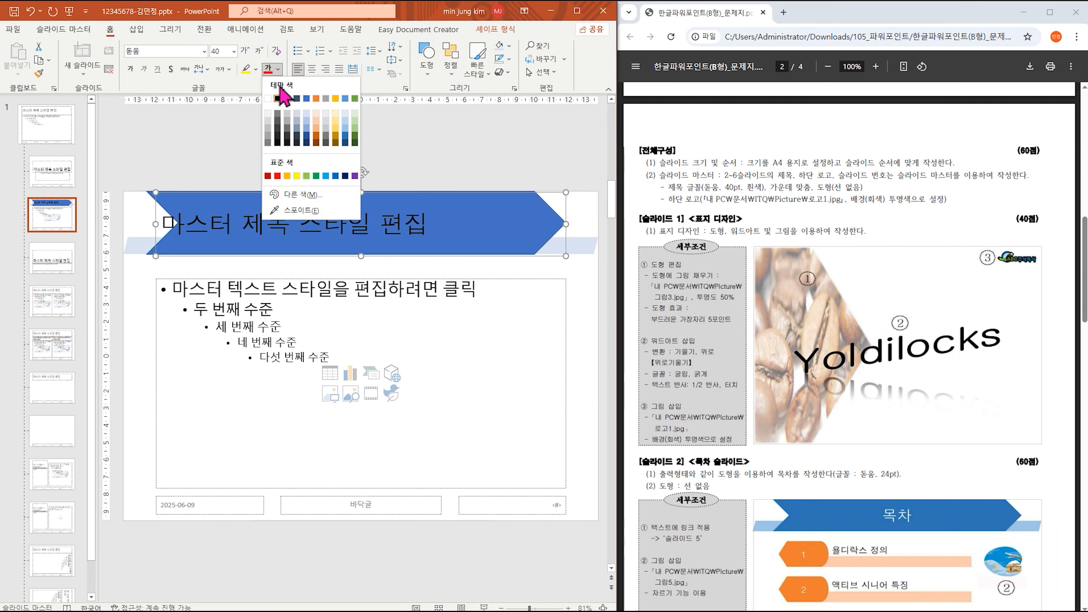
{"action": "left_click", "coordinate": [522, 196]}
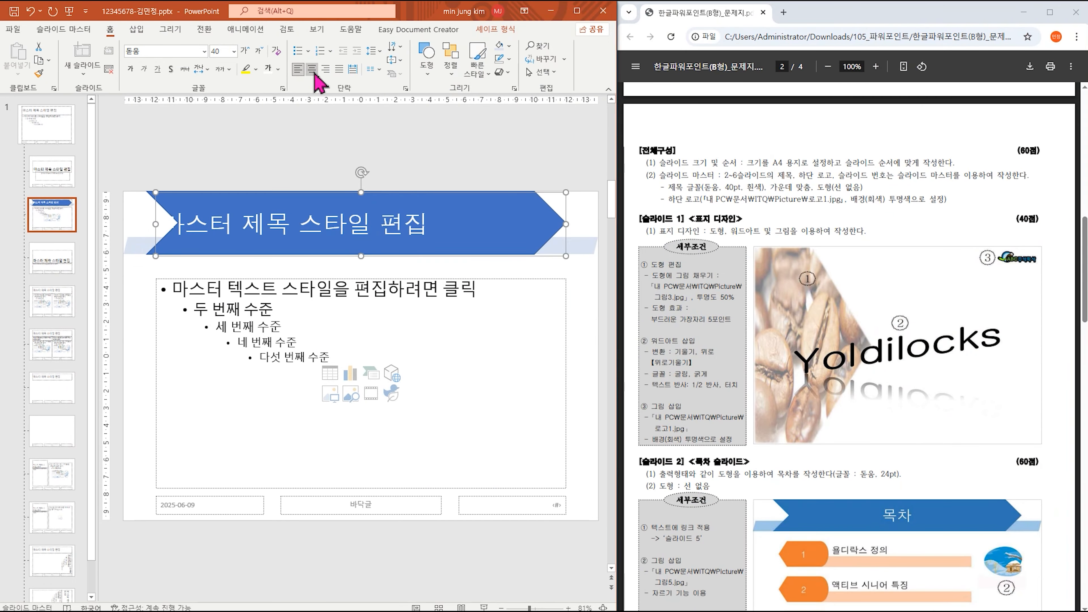
{"action": "left_click", "coordinate": [312, 69]}
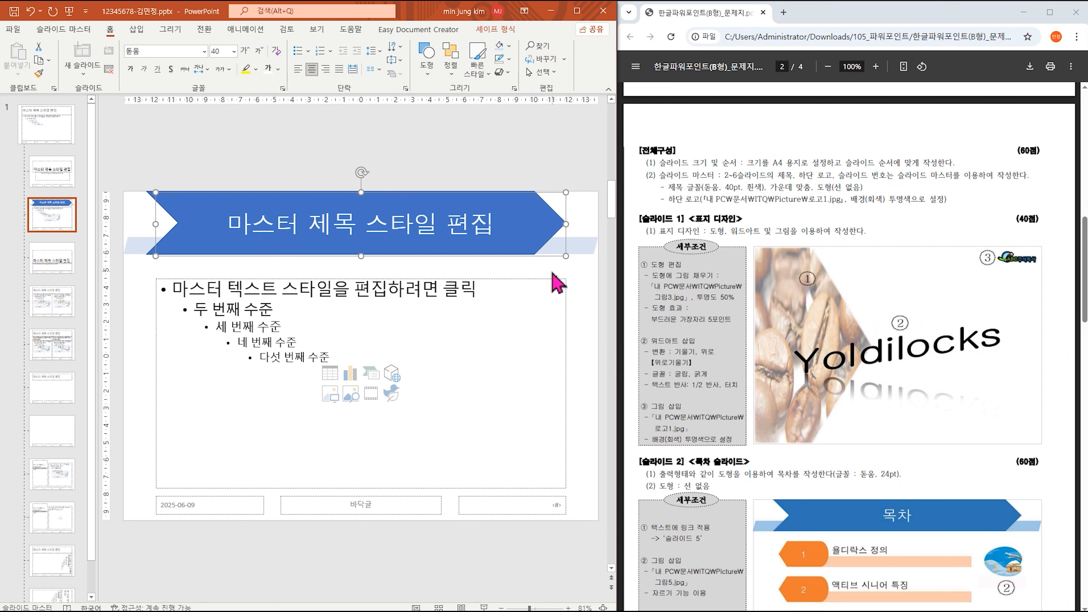
Set the blue chevron's Shape Outline to No Outline and mark that requirement in the task sheet.
{"action": "left_click", "coordinate": [584, 246]}
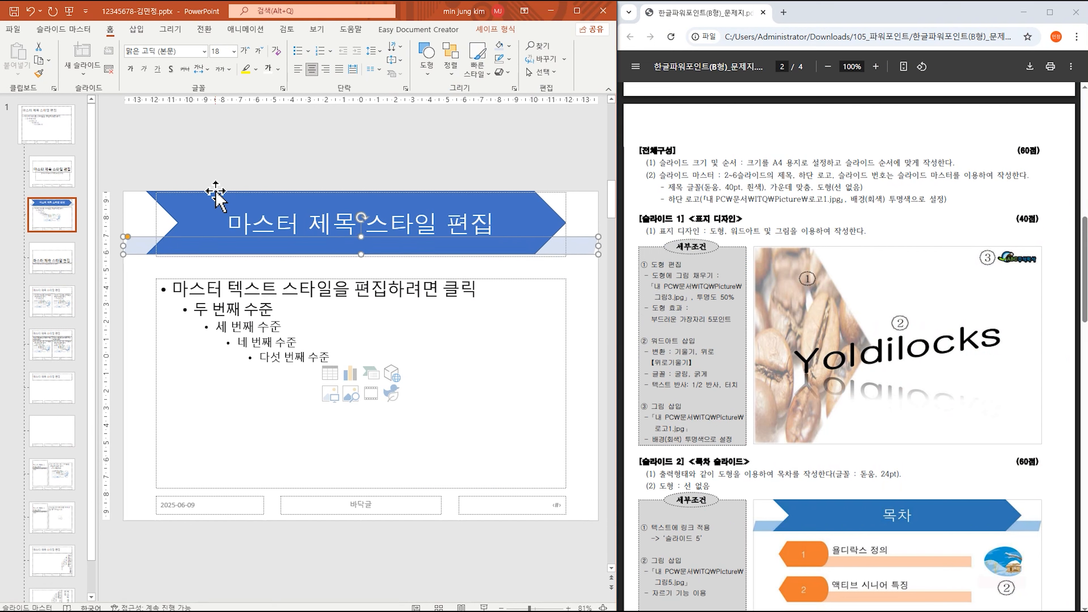
{"action": "left_click", "coordinate": [151, 193]}
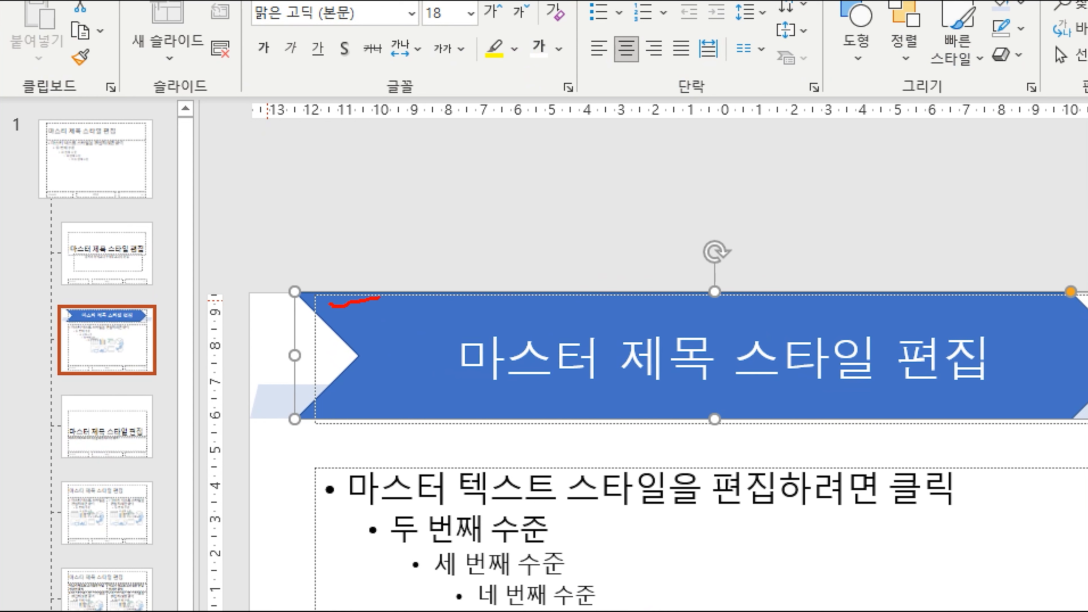
{"action": "mouse_move", "coordinate": [329, 305]}
{"action": "left_mouse_down"}
{"action": "mouse_move", "coordinate": [327, 419]}
{"action": "mouse_move", "coordinate": [469, 431]}
{"action": "left_mouse_up"}
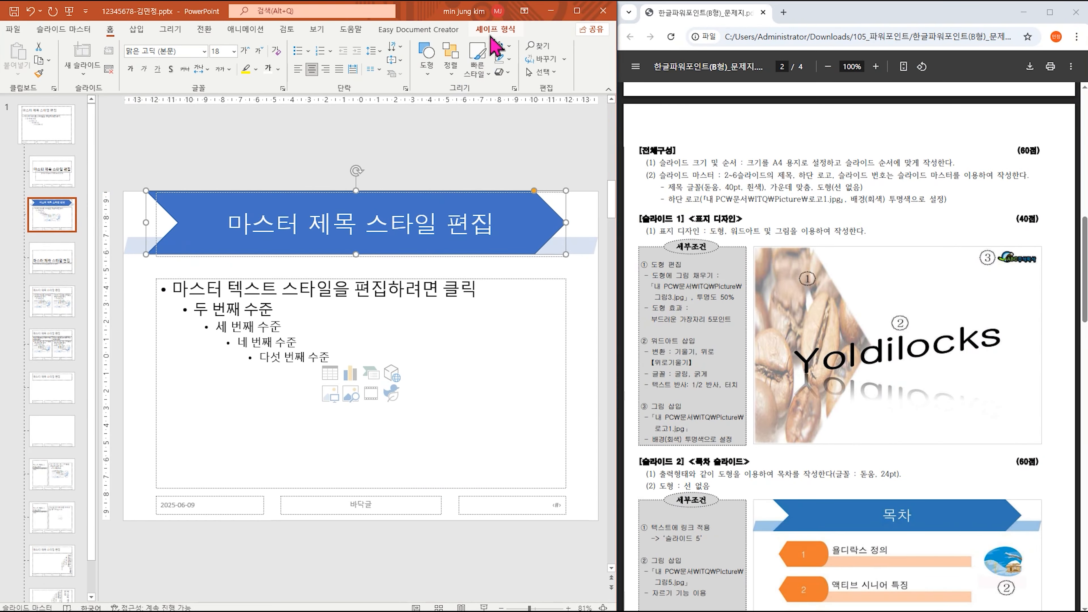
{"action": "left_click", "coordinate": [495, 30]}
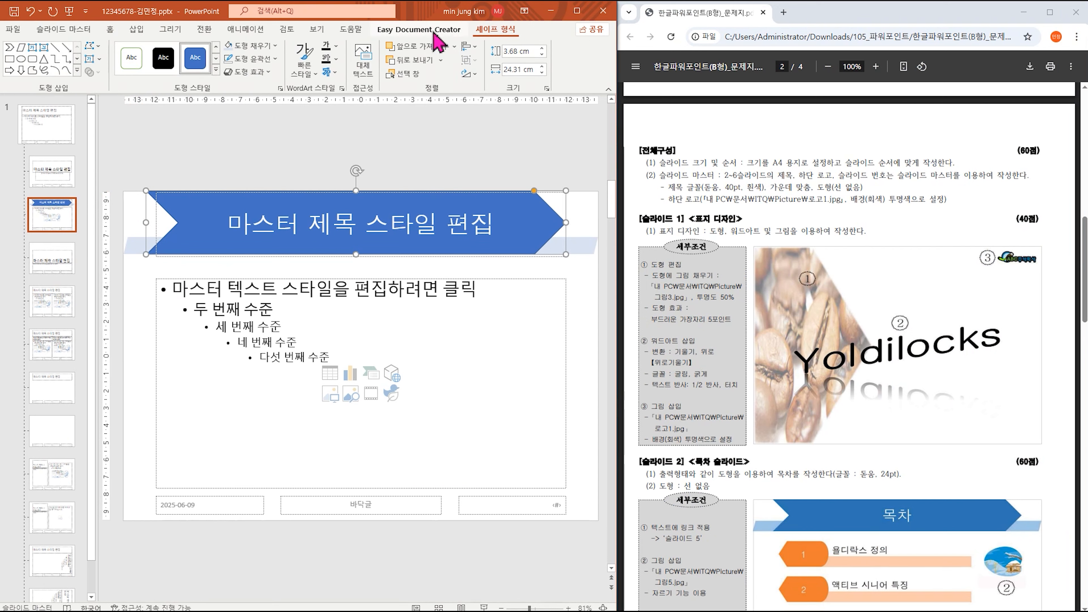
{"action": "left_click", "coordinate": [276, 59]}
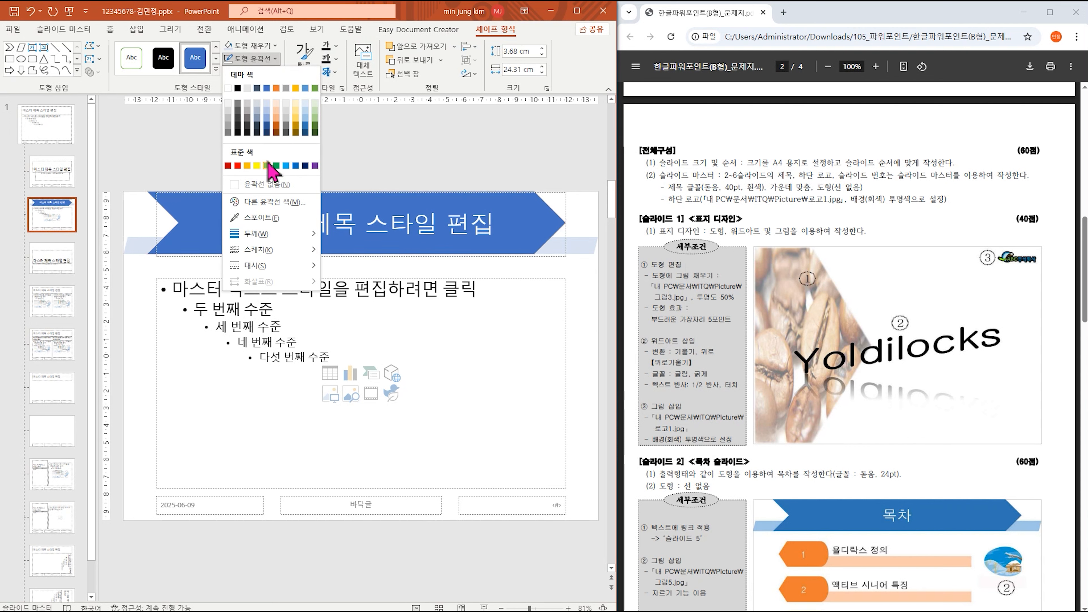
{"action": "left_click", "coordinate": [268, 184]}
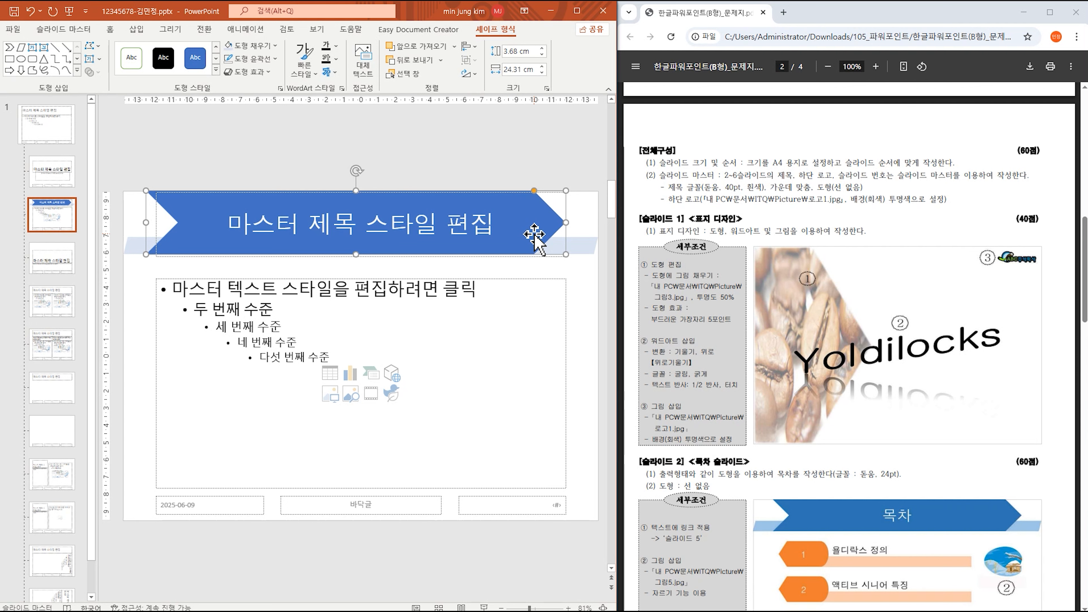
{"action": "left_click_drag", "start_coordinate": [817, 187], "coordinate": [886, 189]}
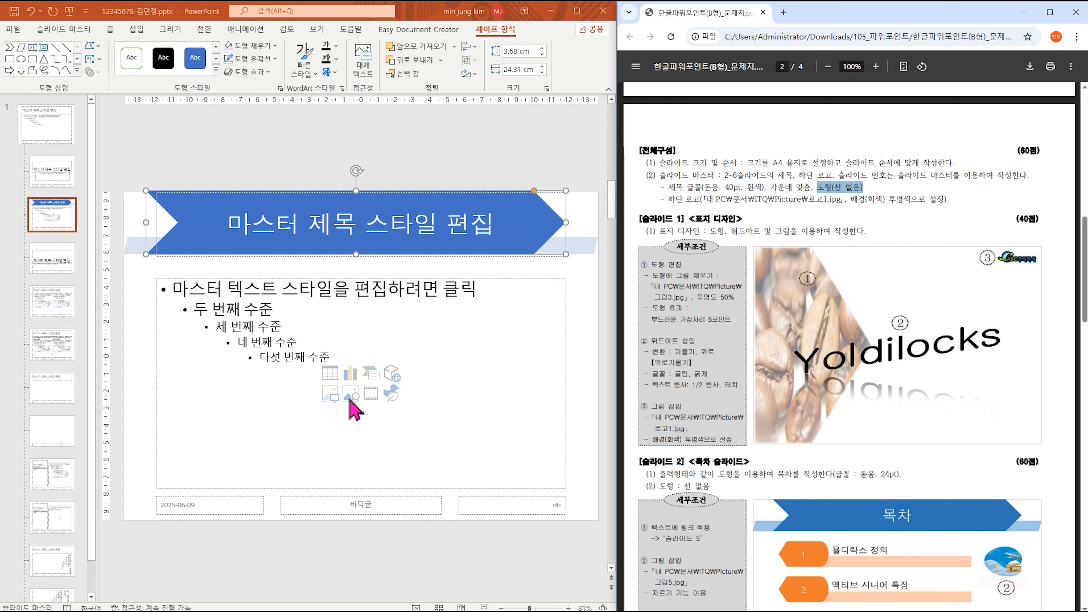
Check the 로고1.jpg logo file name in the task sheet, then return to PowerPoint's Insert tab.
{"action": "scroll", "coordinate": [845, 369], "scroll_direction": "down", "scroll_amount": 5}
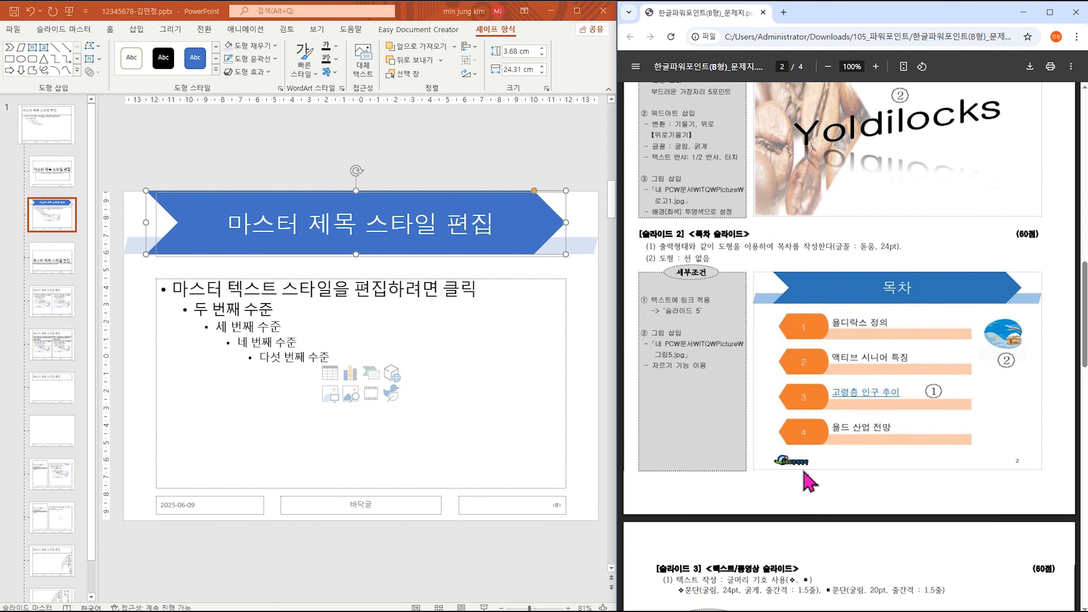
{"action": "scroll", "coordinate": [804, 479], "scroll_direction": "up", "scroll_amount": 5}
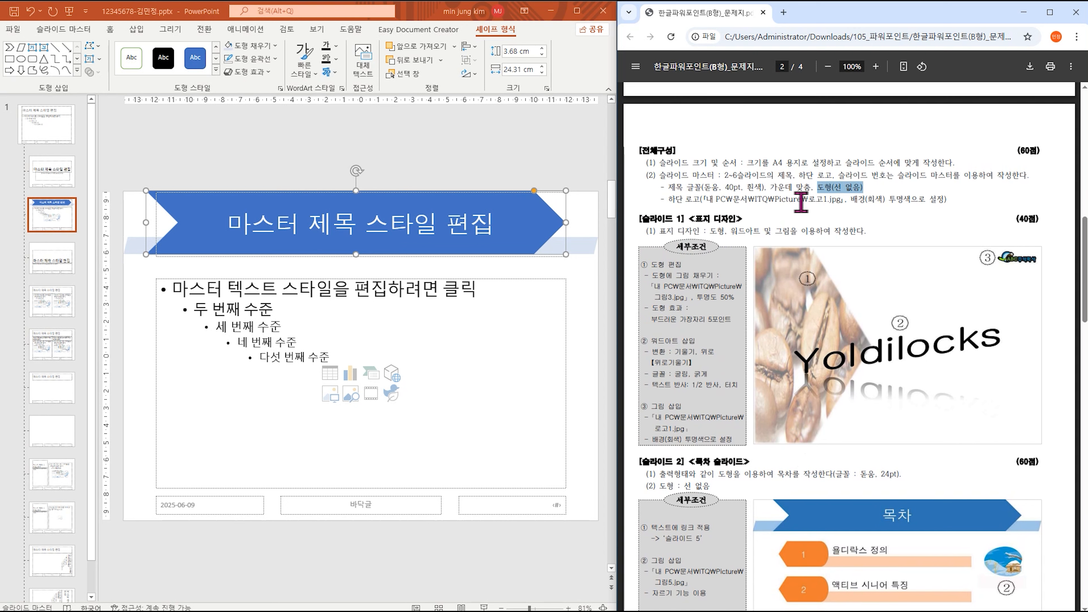
{"action": "left_click_drag", "start_coordinate": [808, 200], "coordinate": [839, 201]}
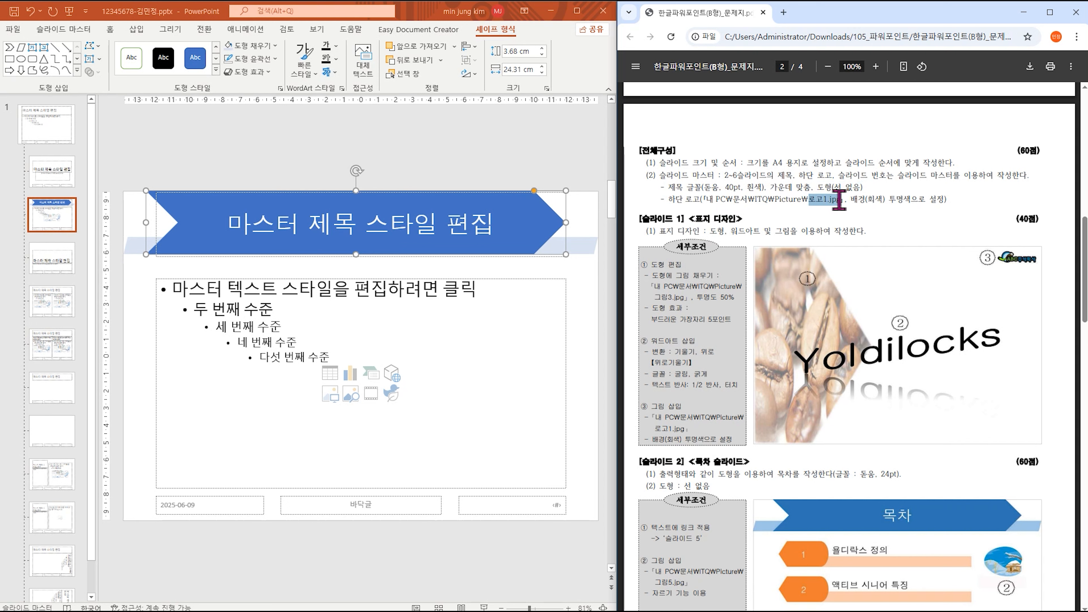
{"action": "left_click", "coordinate": [840, 200]}
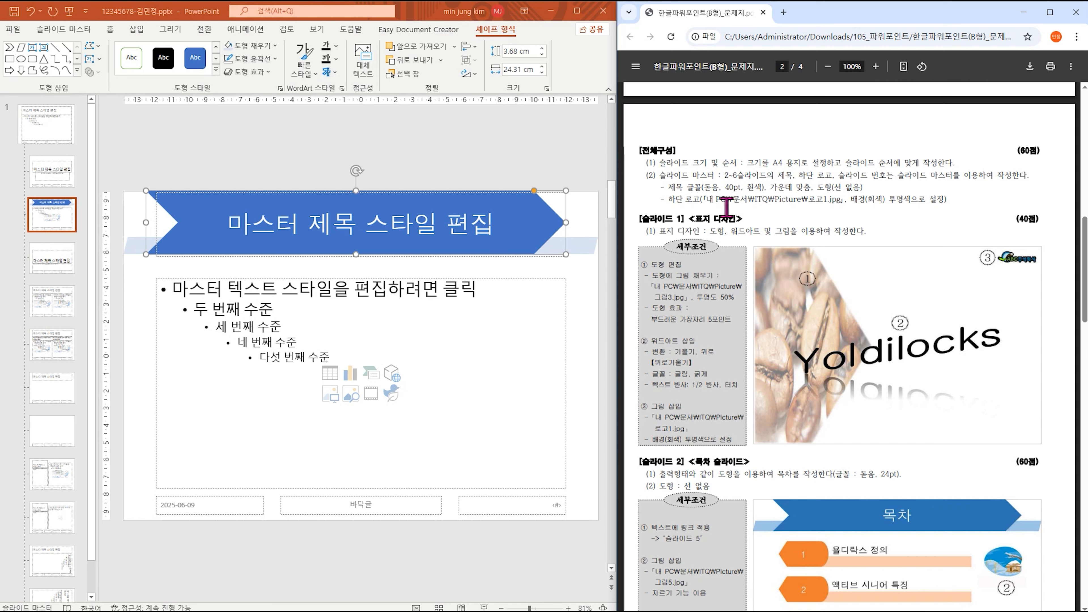
{"action": "left_click", "coordinate": [141, 36]}
{"action": "left_click", "coordinate": [138, 31]}
Insert 로고1.jpg from Documents\ITQ\Picture onto the slide master.
{"action": "left_click", "coordinate": [94, 70]}
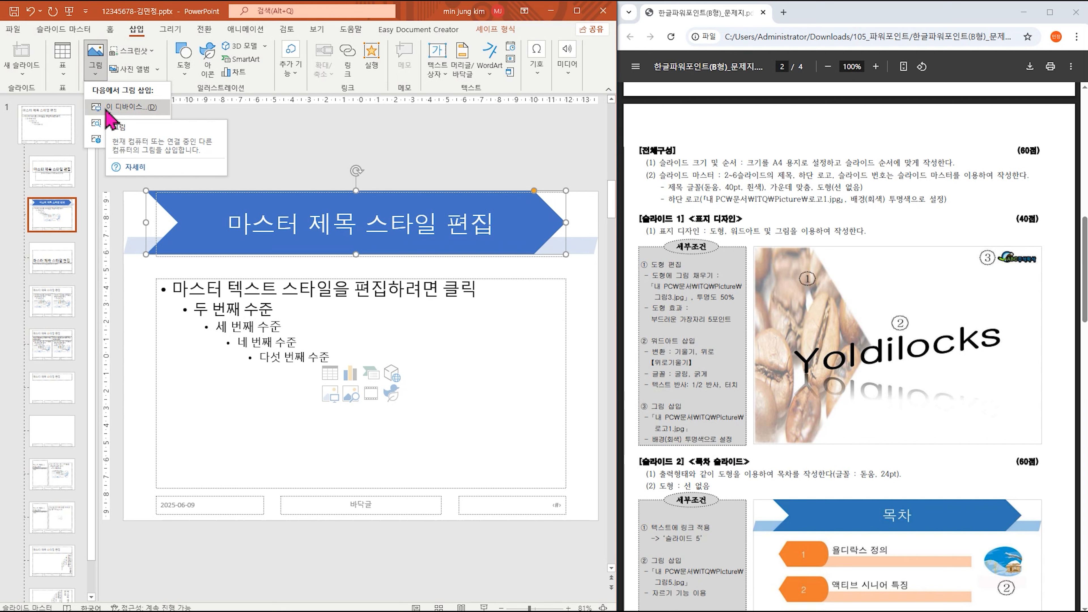
{"action": "left_click", "coordinate": [107, 108]}
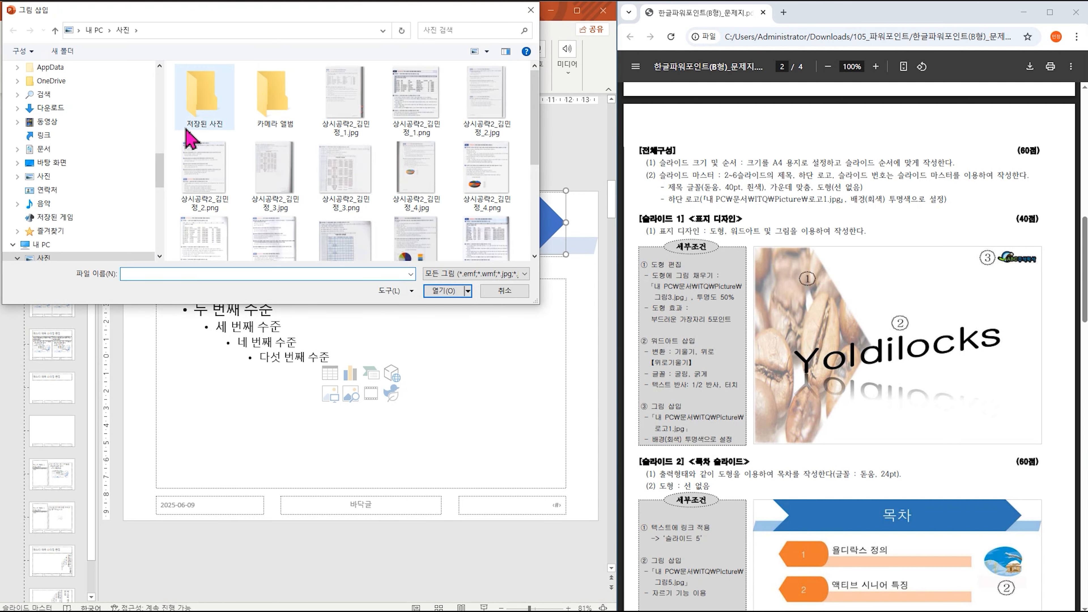
{"action": "left_click", "coordinate": [66, 150]}
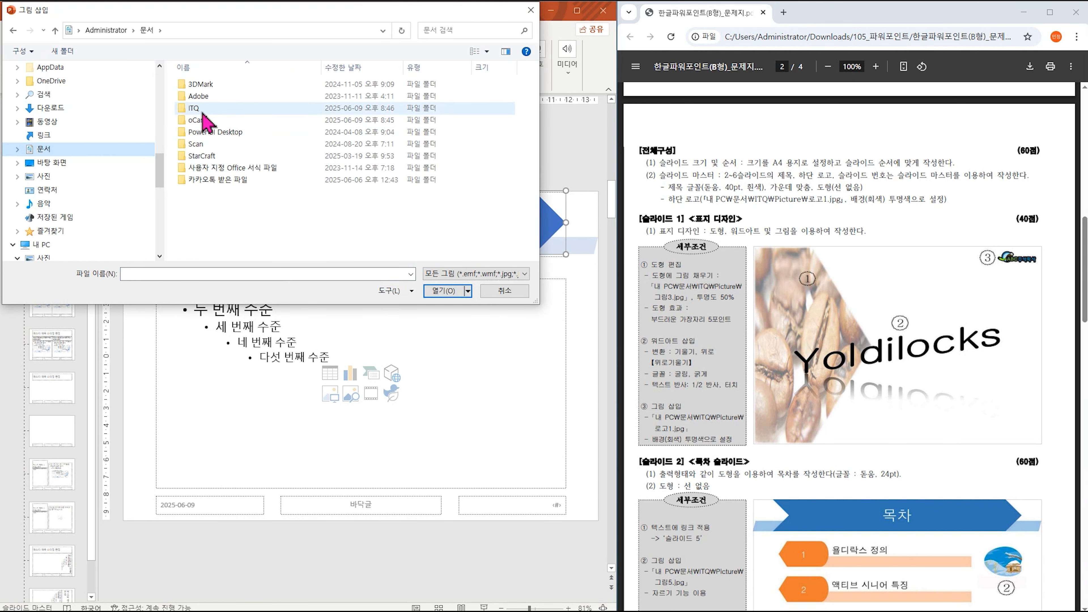
{"action": "double_click", "coordinate": [203, 112]}
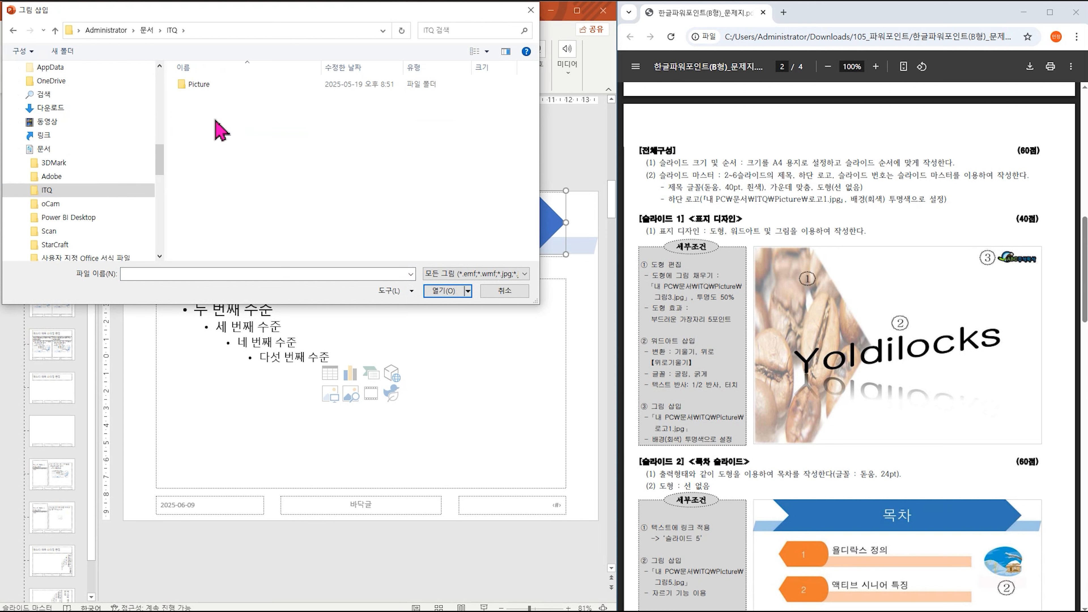
{"action": "double_click", "coordinate": [213, 86]}
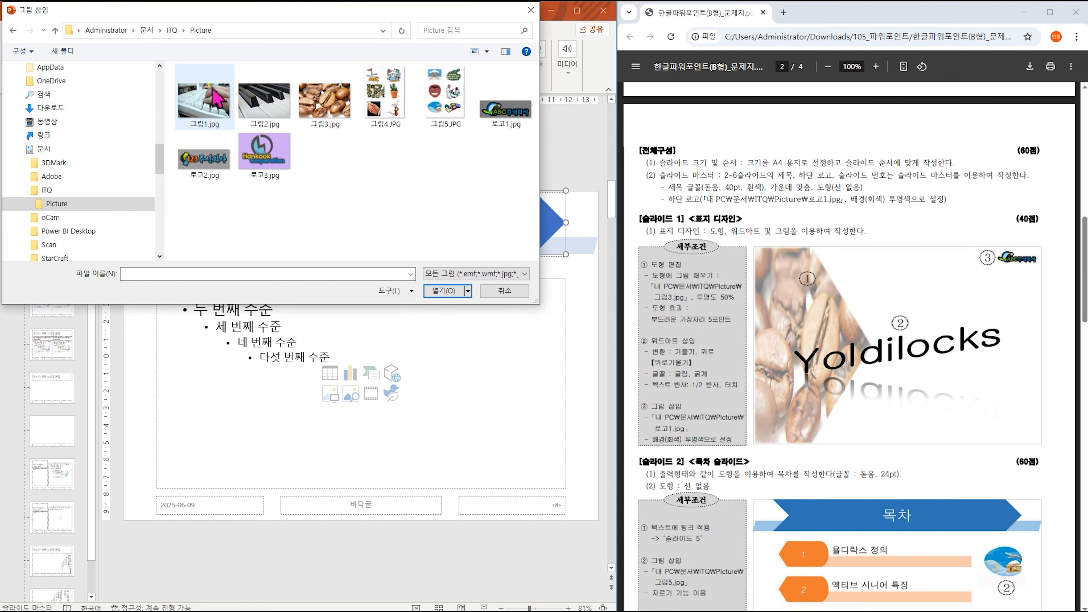
{"action": "double_click", "coordinate": [509, 120]}
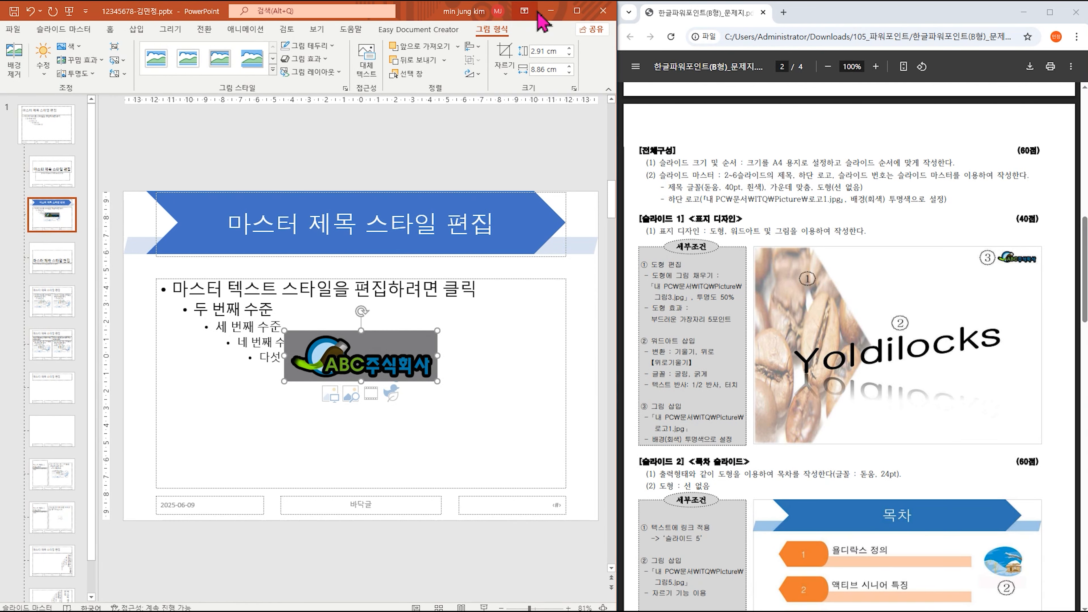
Make the logo's grey background transparent and shrink it to 0.97 × 2.96 cm at bottom-left.
{"action": "left_click", "coordinate": [576, 11]}
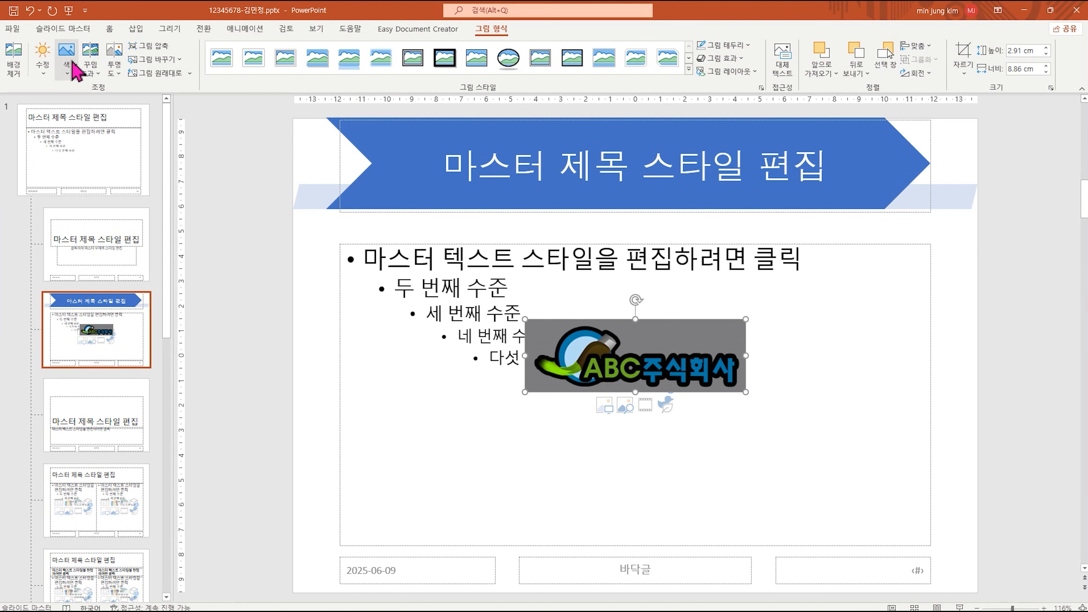
{"action": "left_click", "coordinate": [72, 64]}
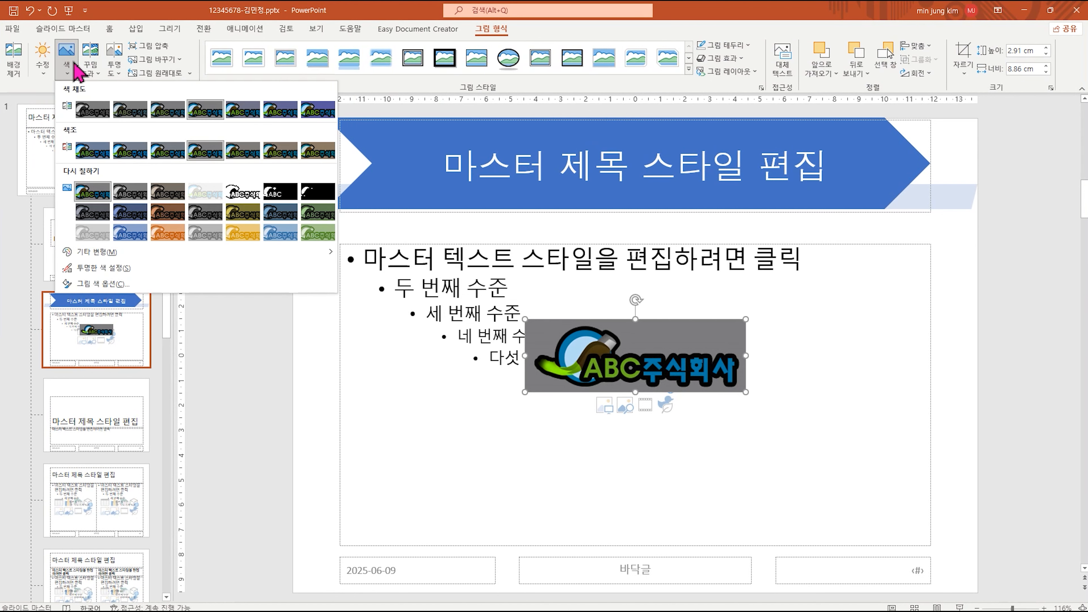
{"action": "left_click", "coordinate": [112, 269]}
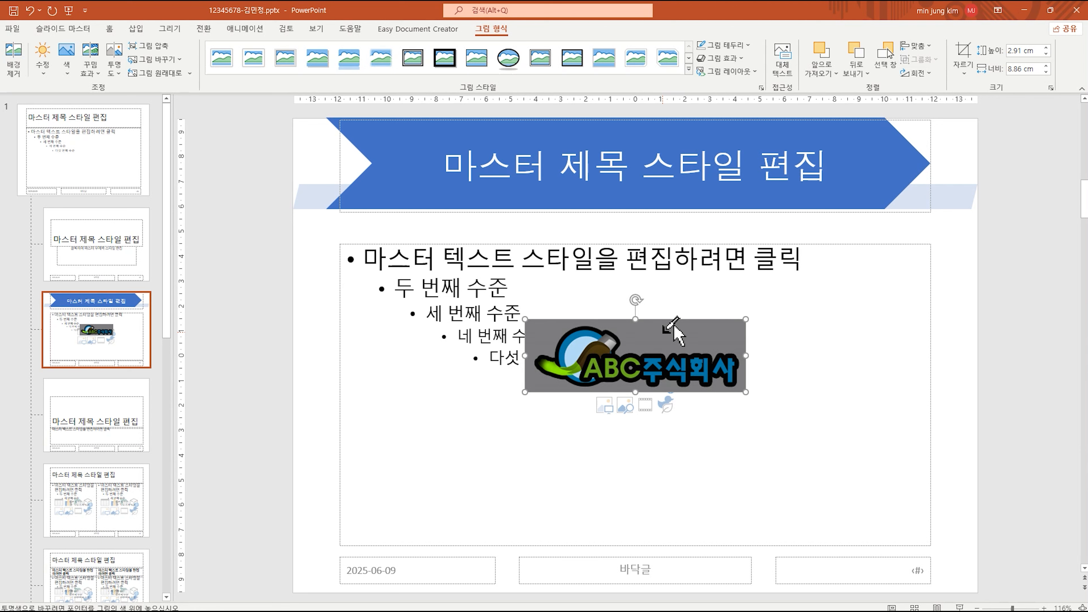
{"action": "left_click", "coordinate": [663, 331]}
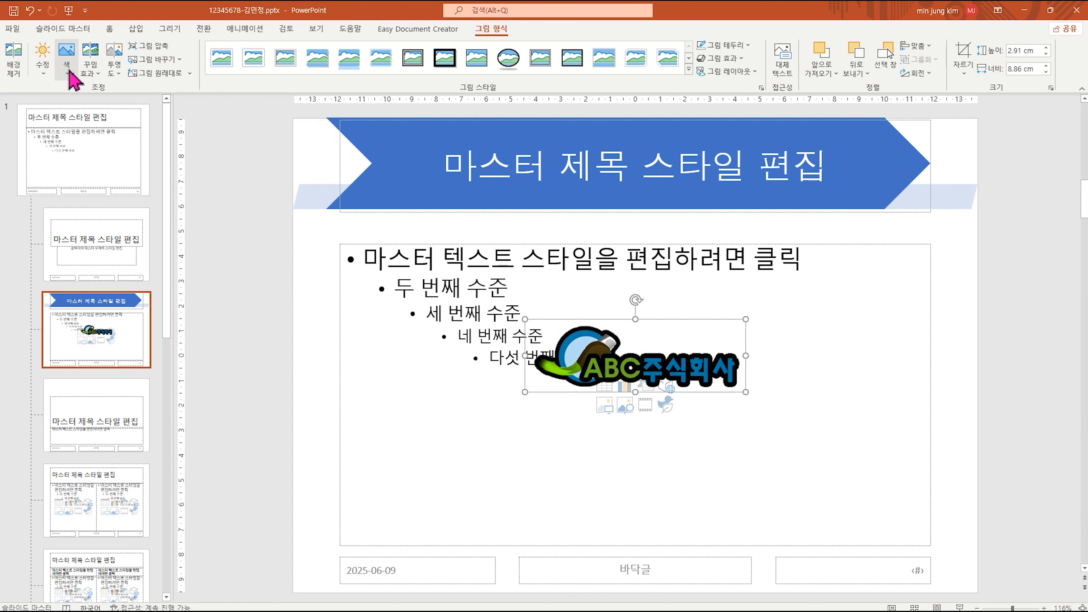
{"action": "left_click_drag", "start_coordinate": [748, 319], "coordinate": [357, 566]}
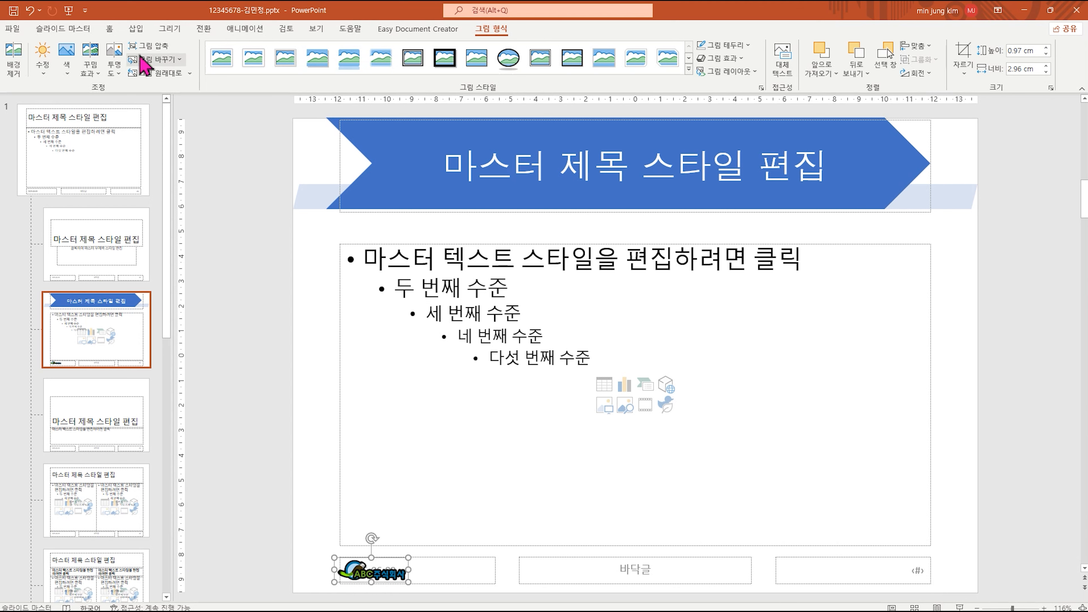
{"action": "left_click", "coordinate": [143, 33]}
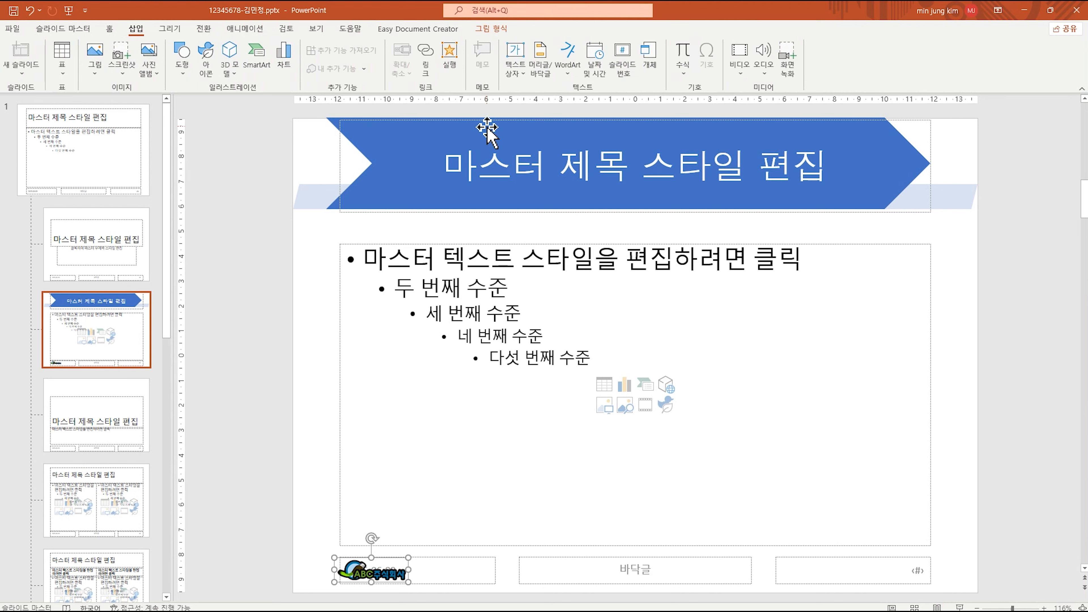
{"action": "left_click", "coordinate": [534, 64]}
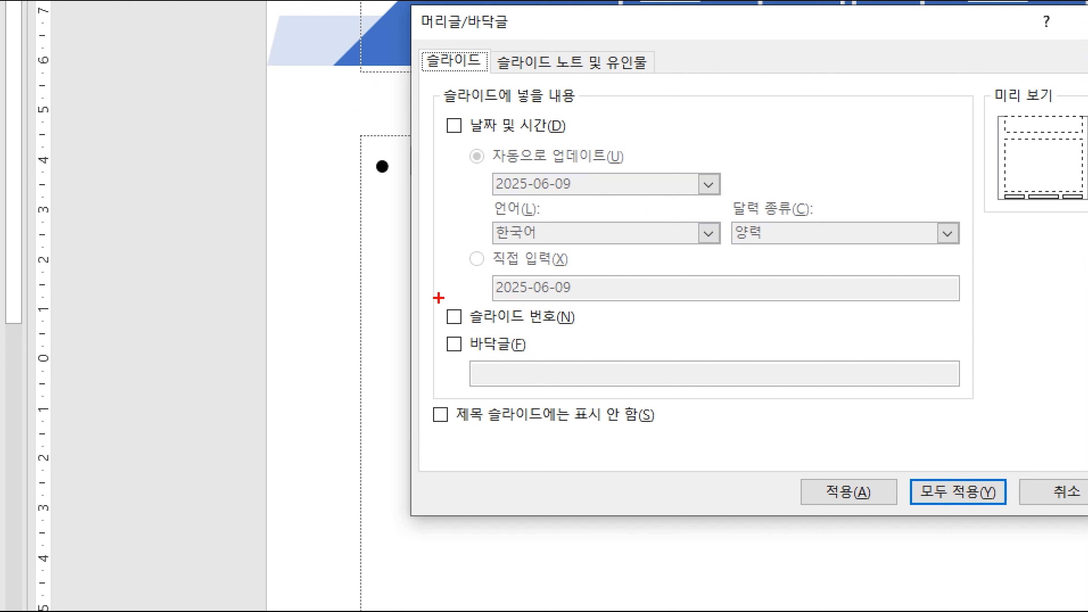
{"action": "left_click_drag", "start_coordinate": [438, 297], "coordinate": [650, 336]}
{"action": "mouse_move", "coordinate": [427, 400]}
{"action": "left_mouse_down"}
{"action": "mouse_move", "coordinate": [697, 419]}
{"action": "mouse_move", "coordinate": [698, 433]}
{"action": "left_mouse_up"}
{"action": "left_click_drag", "start_coordinate": [430, 271], "coordinate": [490, 290]}
{"action": "left_click_drag", "start_coordinate": [429, 382], "coordinate": [457, 385]}
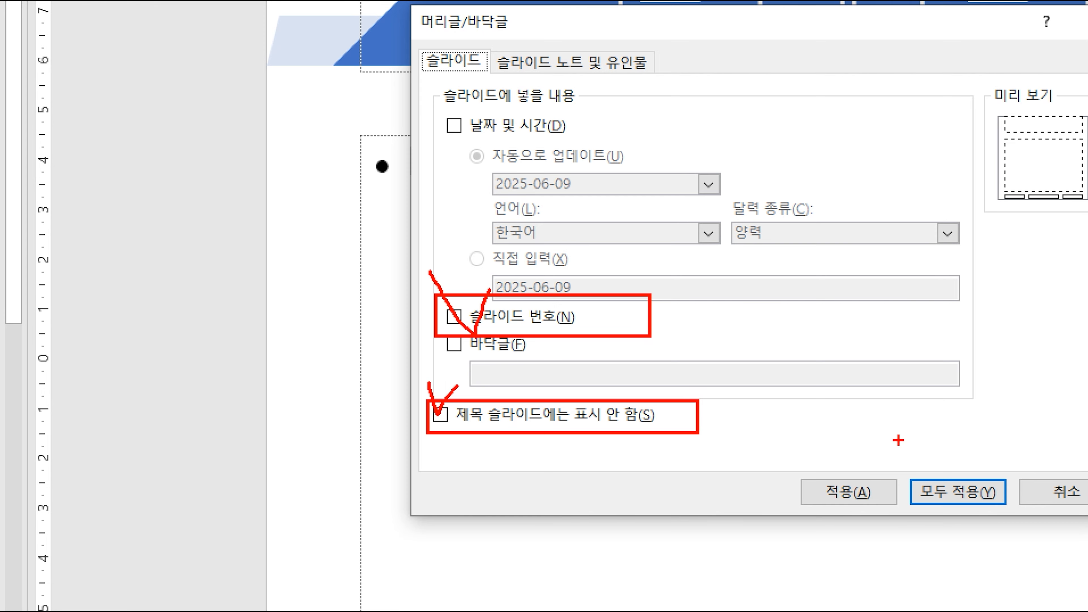
{"action": "left_click_drag", "start_coordinate": [986, 474], "coordinate": [968, 473]}
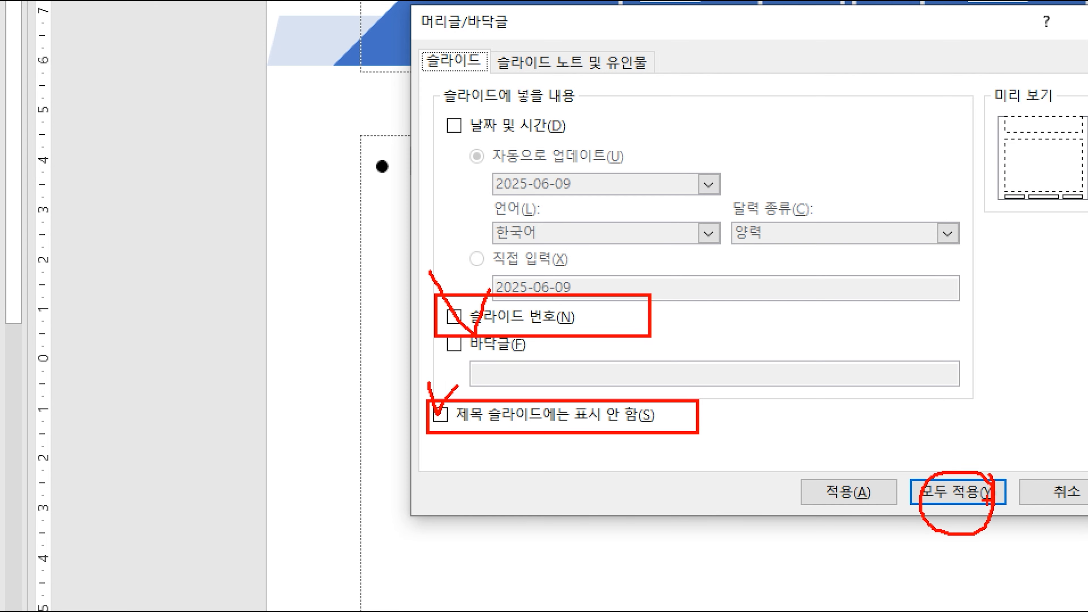
{"action": "key", "text": "Escape"}
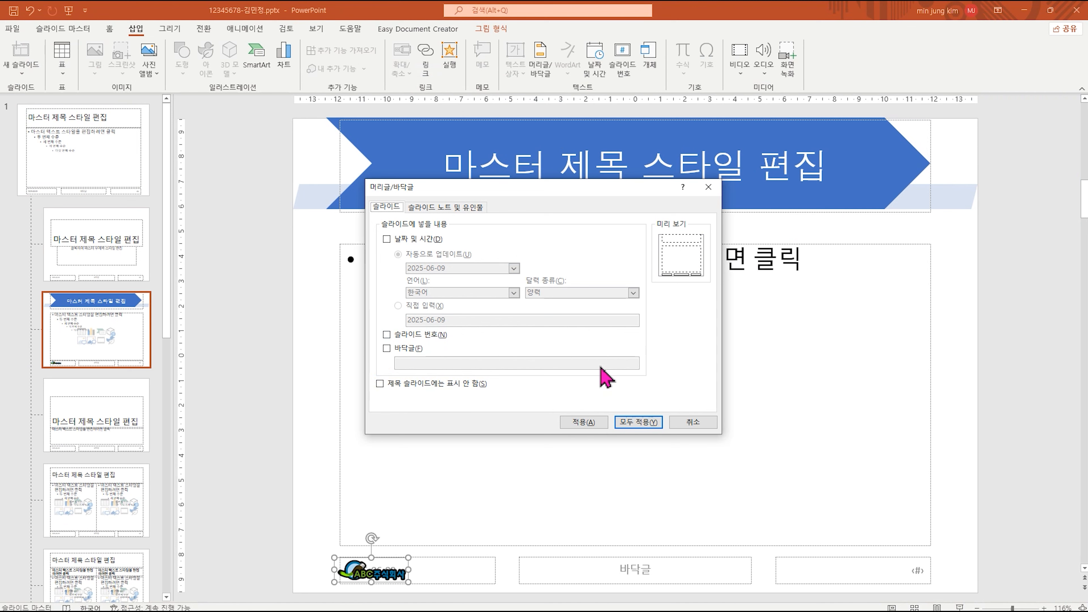
{"action": "left_click", "coordinate": [690, 423]}
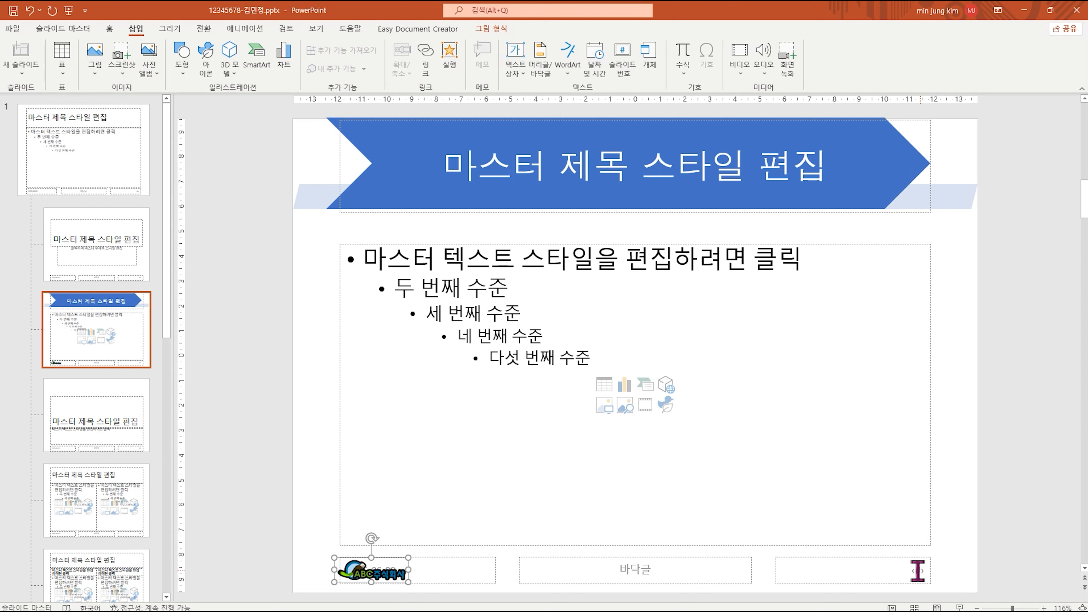
{"action": "left_click", "coordinate": [925, 576]}
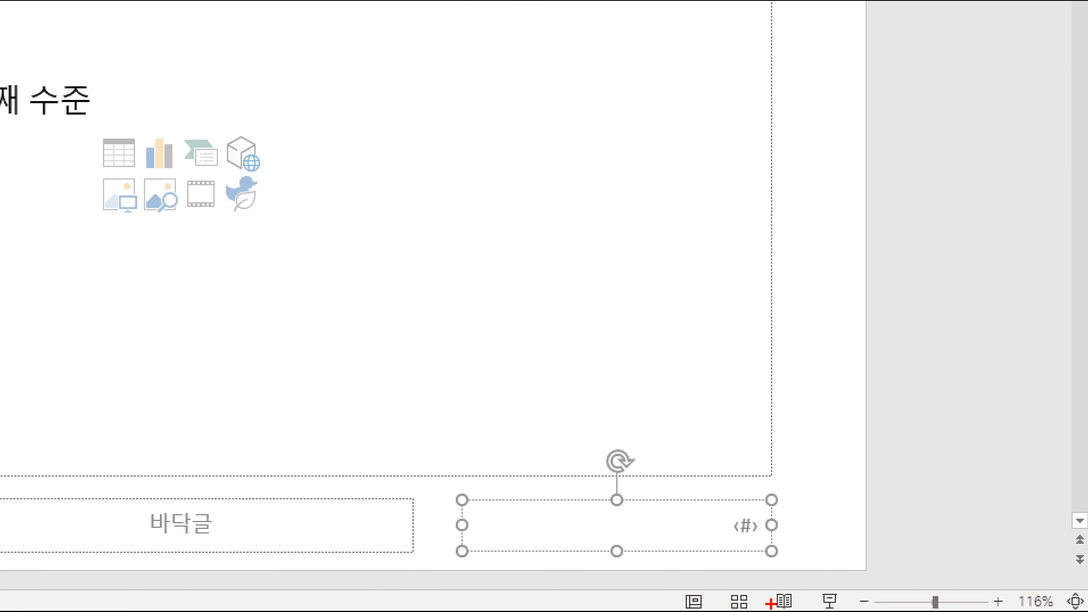
{"action": "left_click_drag", "start_coordinate": [738, 356], "coordinate": [716, 385]}
{"action": "left_click_drag", "start_coordinate": [766, 350], "coordinate": [758, 394]}
{"action": "left_click_drag", "start_coordinate": [778, 354], "coordinate": [779, 376]}
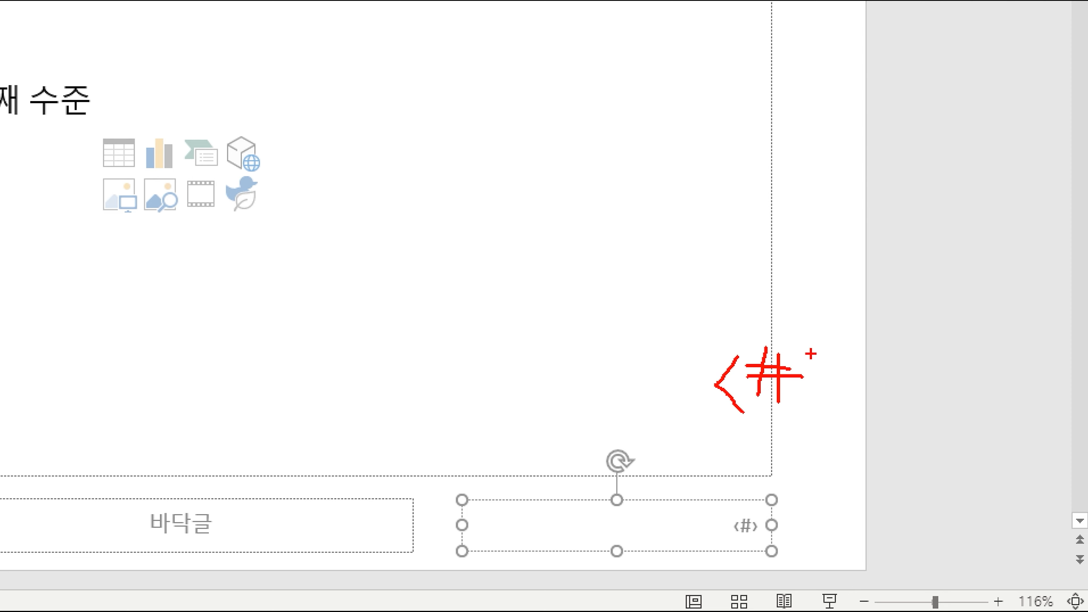
{"action": "left_click_drag", "start_coordinate": [835, 367], "coordinate": [811, 399]}
{"action": "left_click_drag", "start_coordinate": [851, 348], "coordinate": [852, 401]}
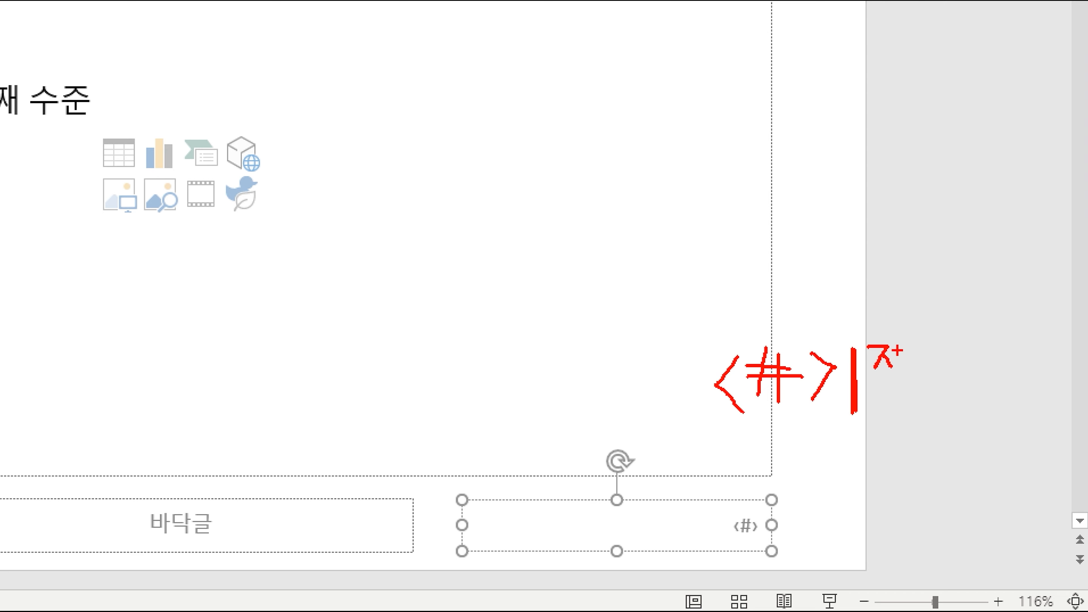
{"action": "mouse_move", "coordinate": [889, 381]}
{"action": "left_mouse_down"}
{"action": "mouse_move", "coordinate": [928, 382]}
{"action": "mouse_move", "coordinate": [866, 352]}
{"action": "mouse_move", "coordinate": [928, 438]}
{"action": "left_mouse_up"}
{"action": "key", "text": "Escape"}
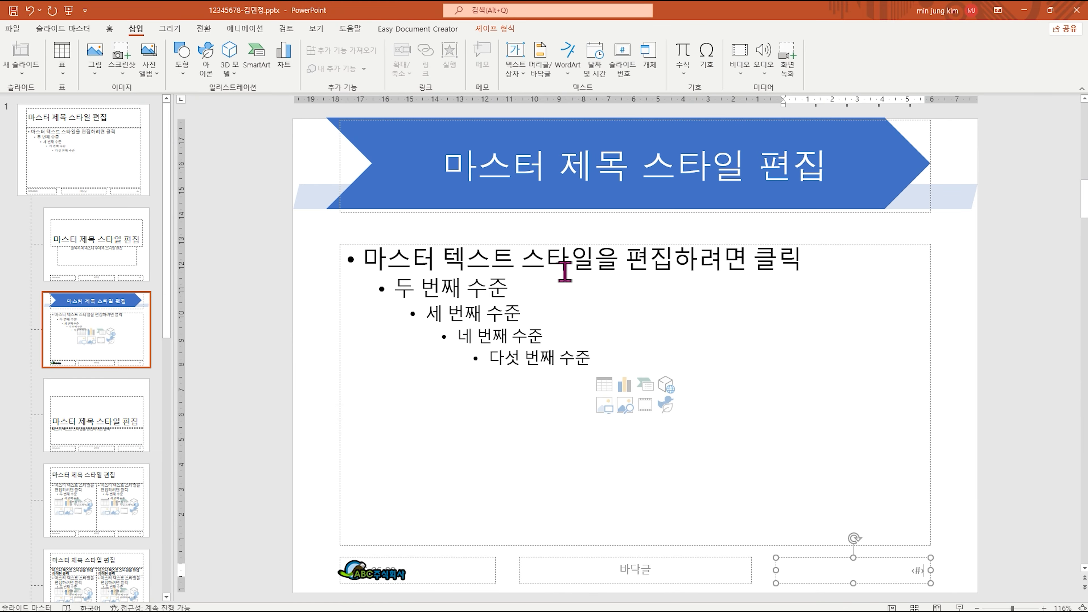
Apply slide numbers to all slides except the title slide, then reopen Header & Footer to verify.
{"action": "left_click", "coordinate": [550, 76]}
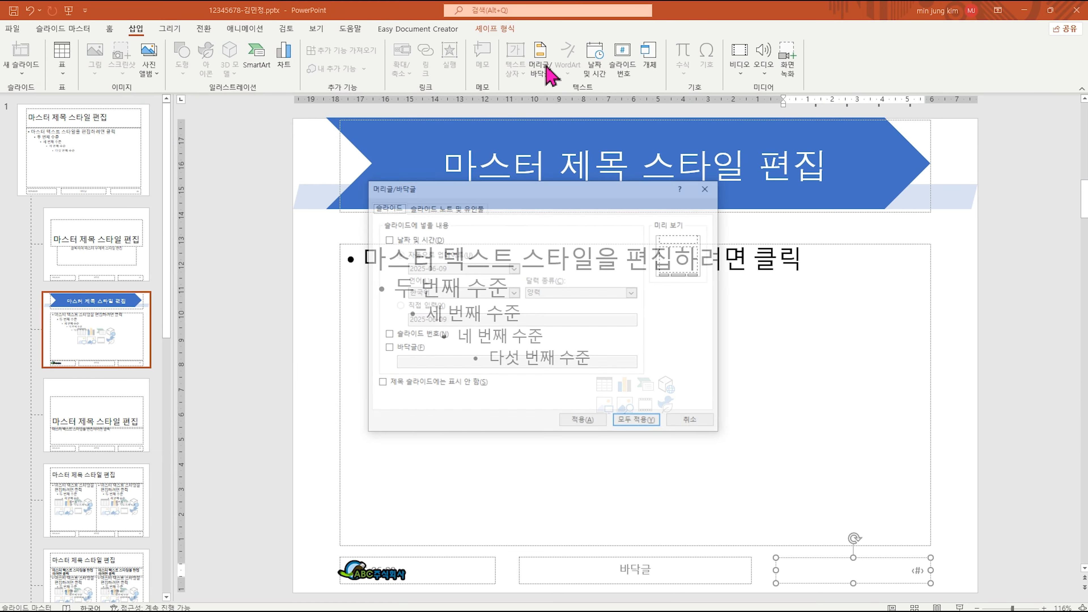
{"action": "left_click", "coordinate": [388, 335]}
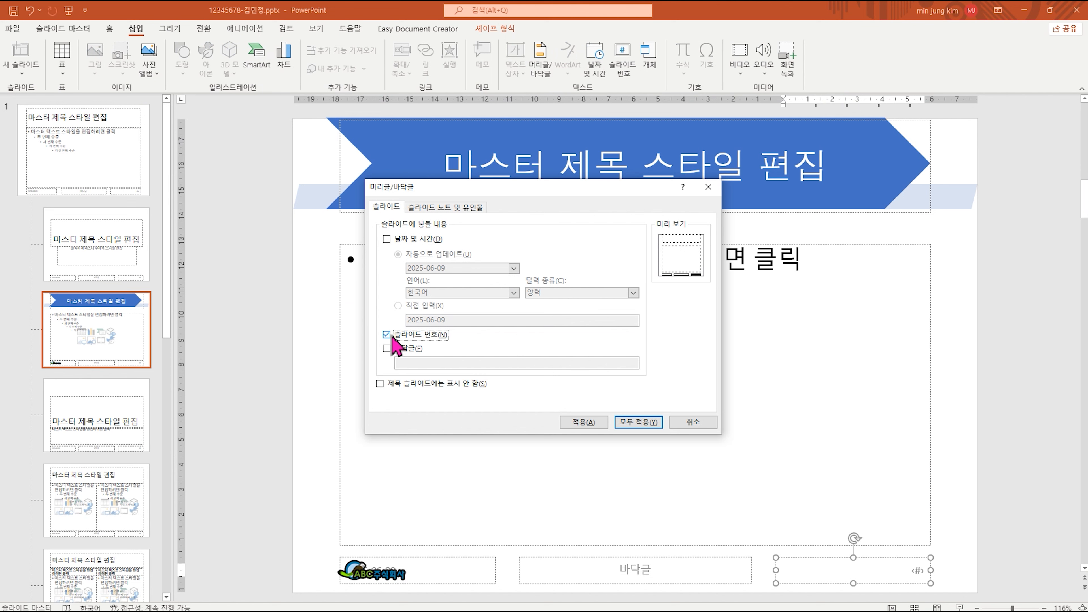
{"action": "left_click", "coordinate": [390, 384]}
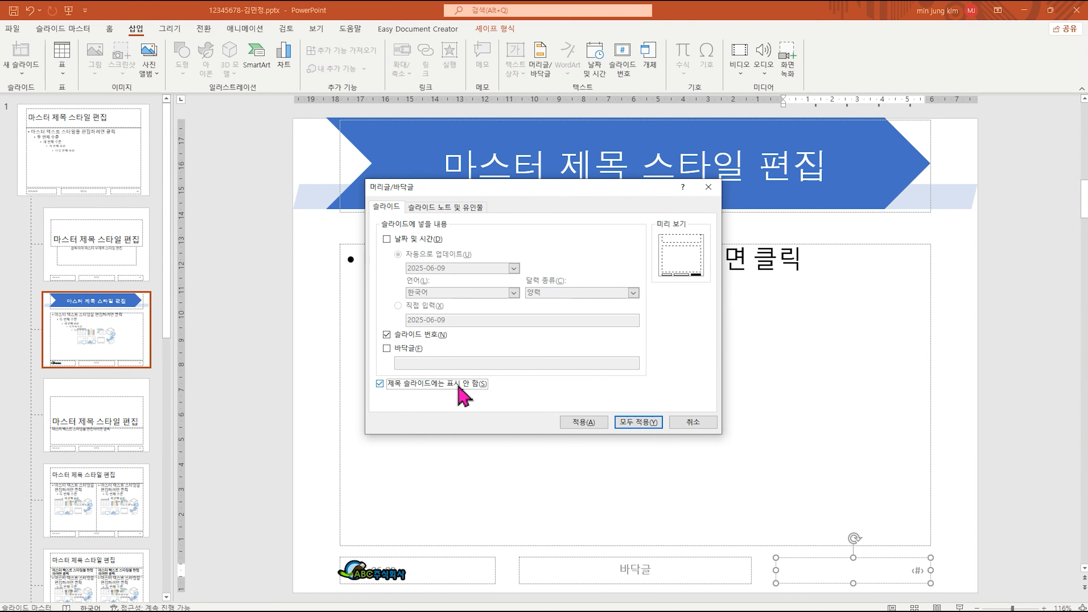
{"action": "left_click", "coordinate": [654, 422]}
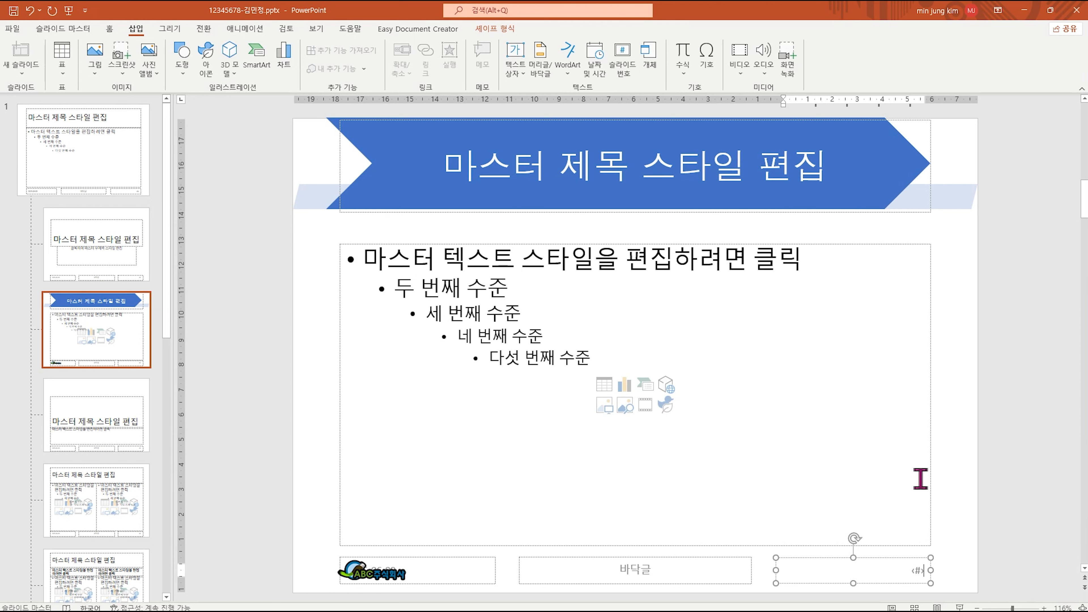
{"action": "left_click", "coordinate": [927, 570]}
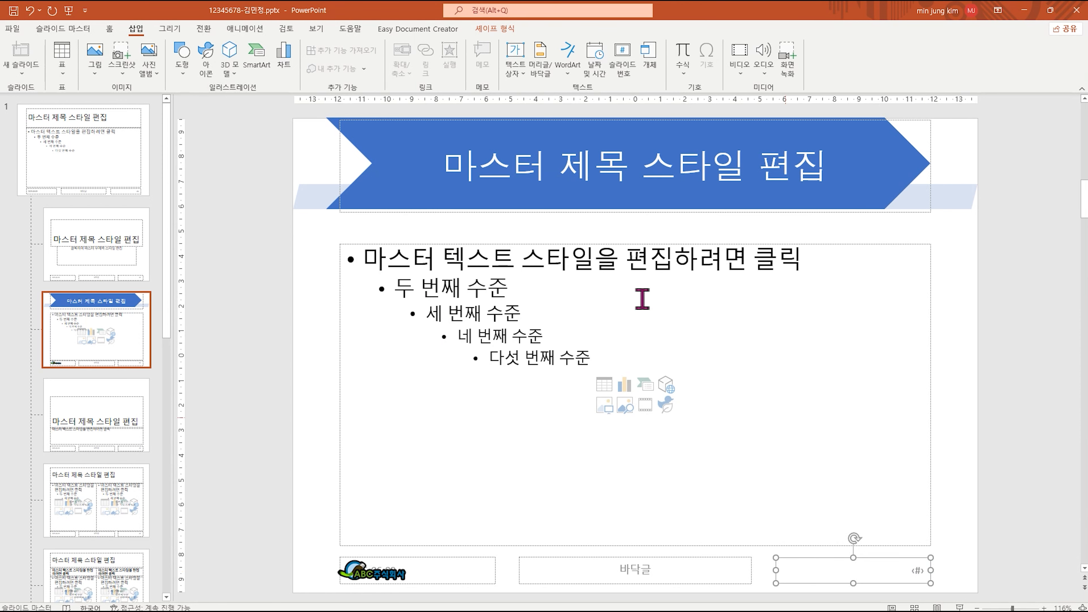
{"action": "left_click", "coordinate": [541, 72]}
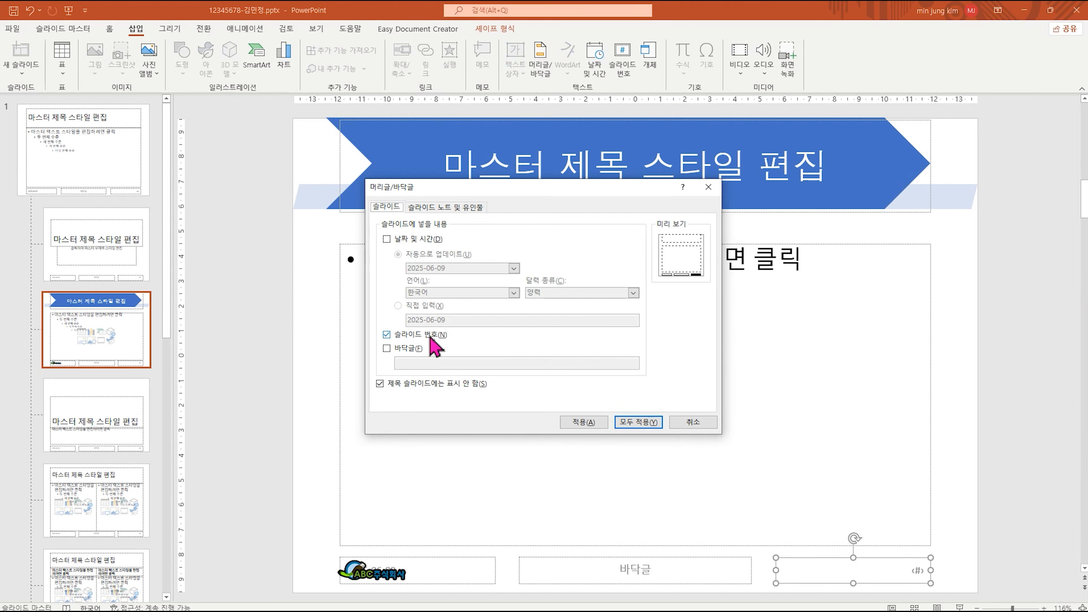
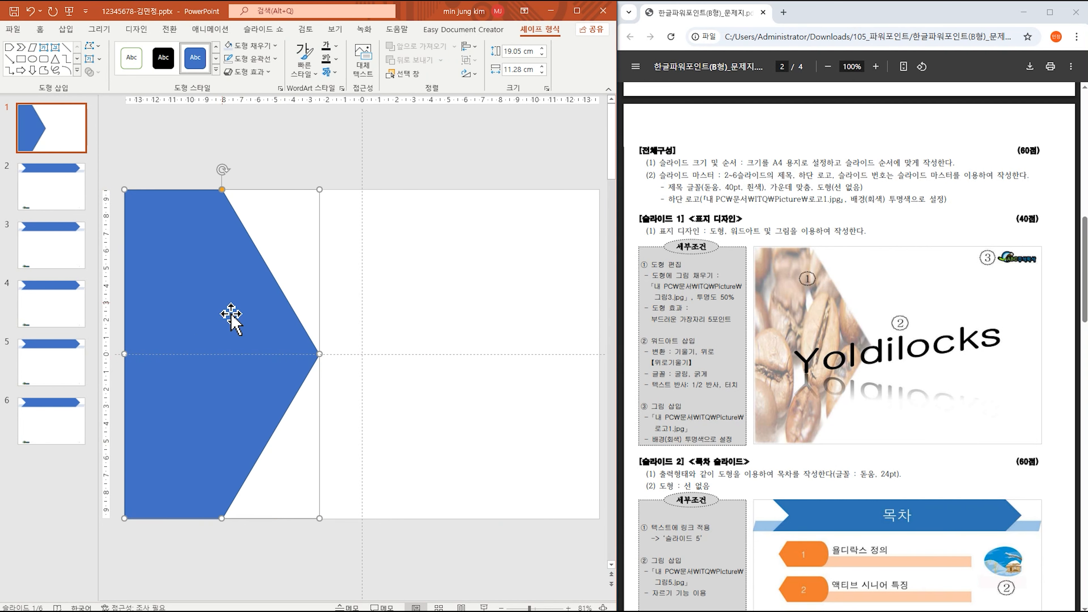
Fill the slide 1 pentagon with the coffee-bean image 그림3.jpg from a file.
{"action": "left_click", "coordinate": [262, 47]}
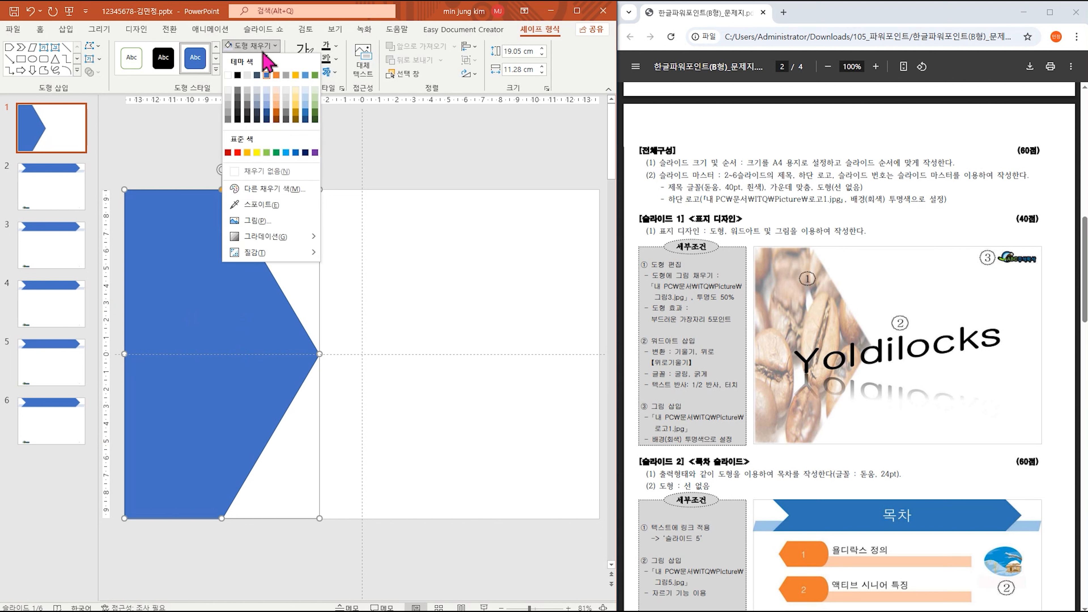
{"action": "left_click", "coordinate": [274, 223]}
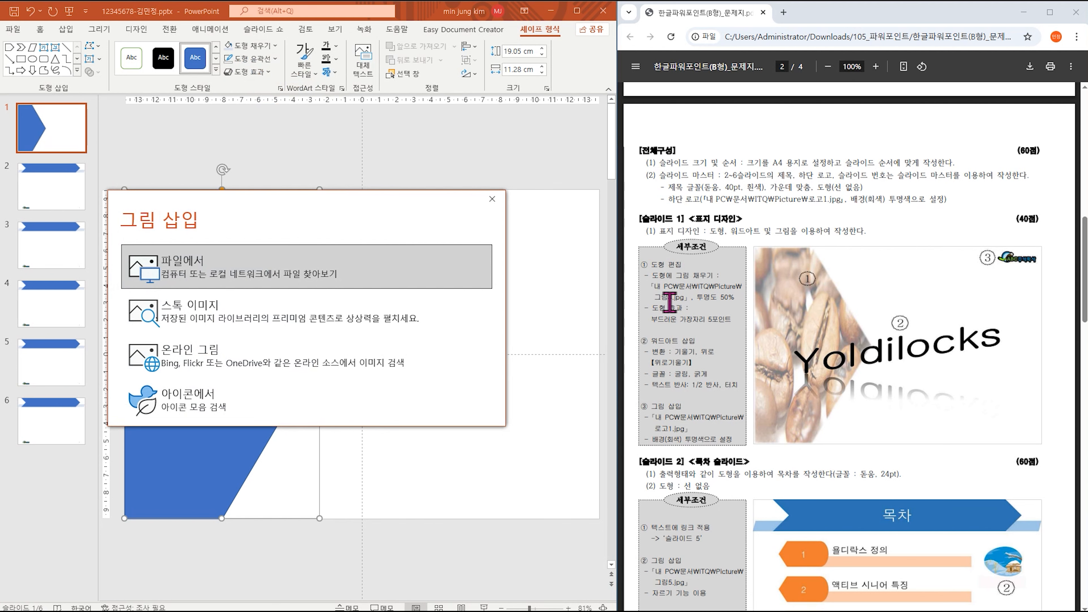
{"action": "left_click", "coordinate": [231, 267]}
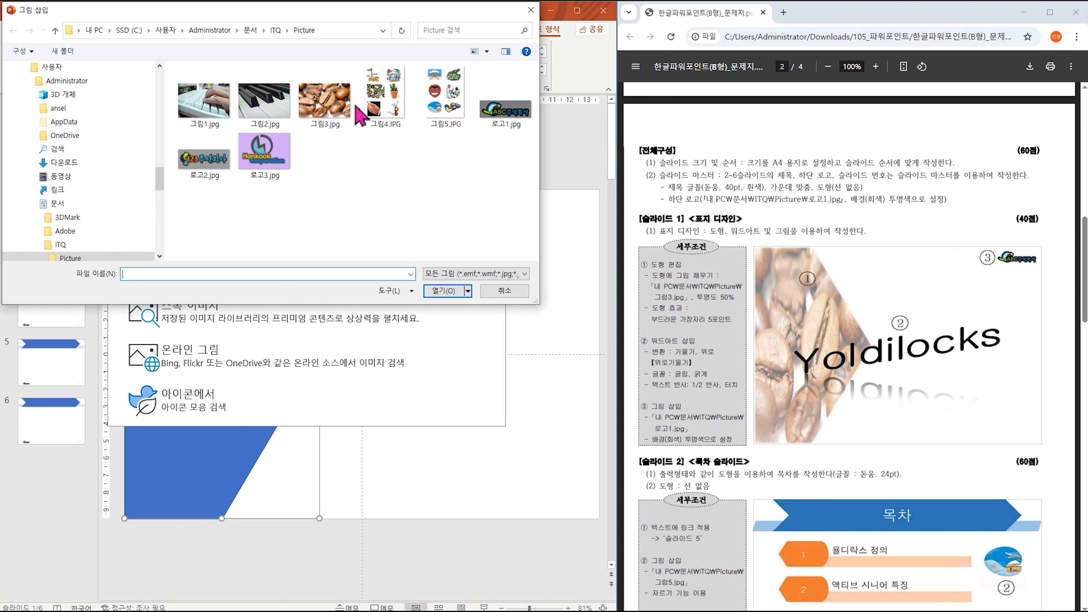
{"action": "left_click", "coordinate": [323, 107]}
{"action": "double_click", "coordinate": [322, 109]}
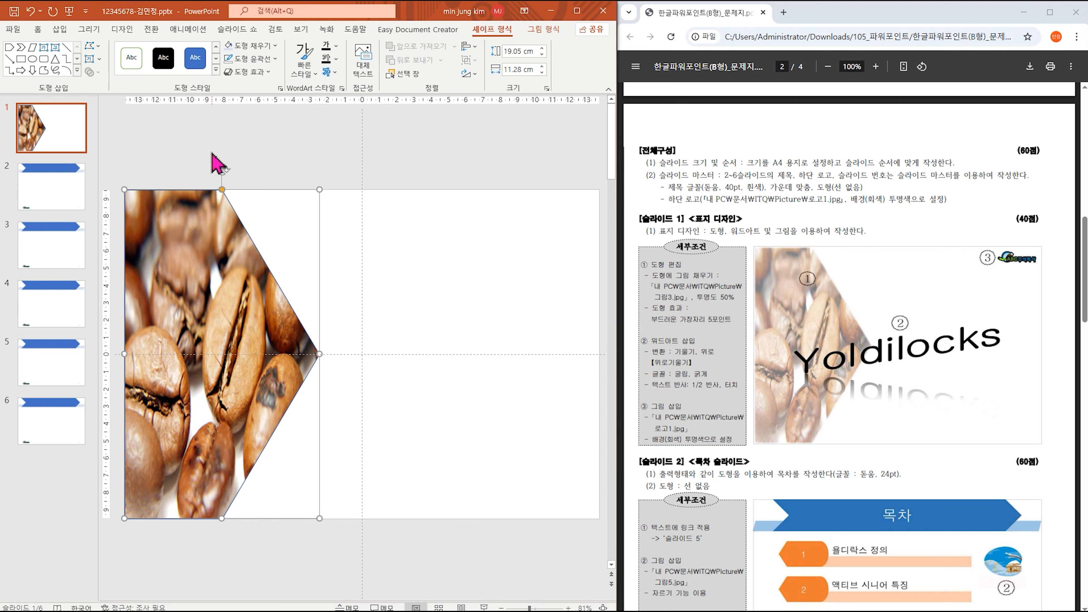
Apply a Soft Edges effect to the coffee-bean pentagon, then change it to about 5 point.
{"action": "left_click", "coordinate": [252, 72]}
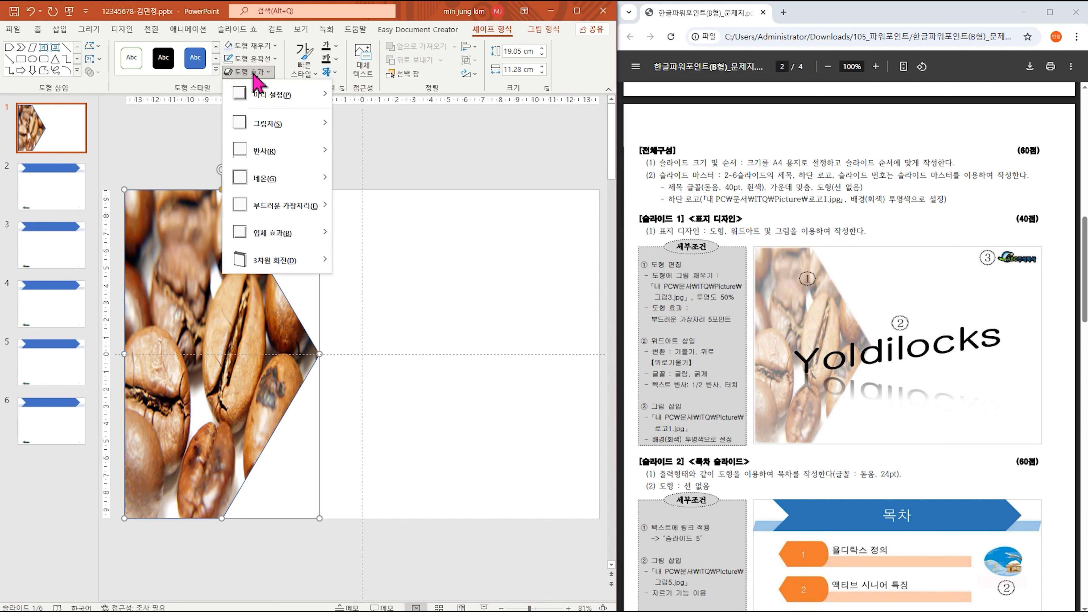
{"action": "mouse_move", "coordinate": [306, 209]}
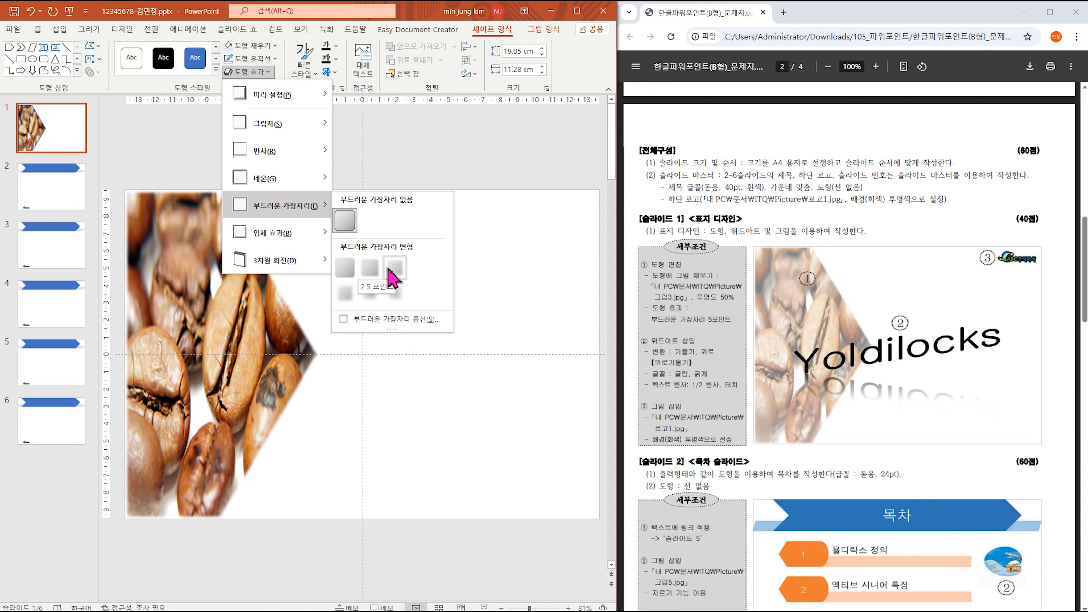
{"action": "left_click", "coordinate": [393, 274]}
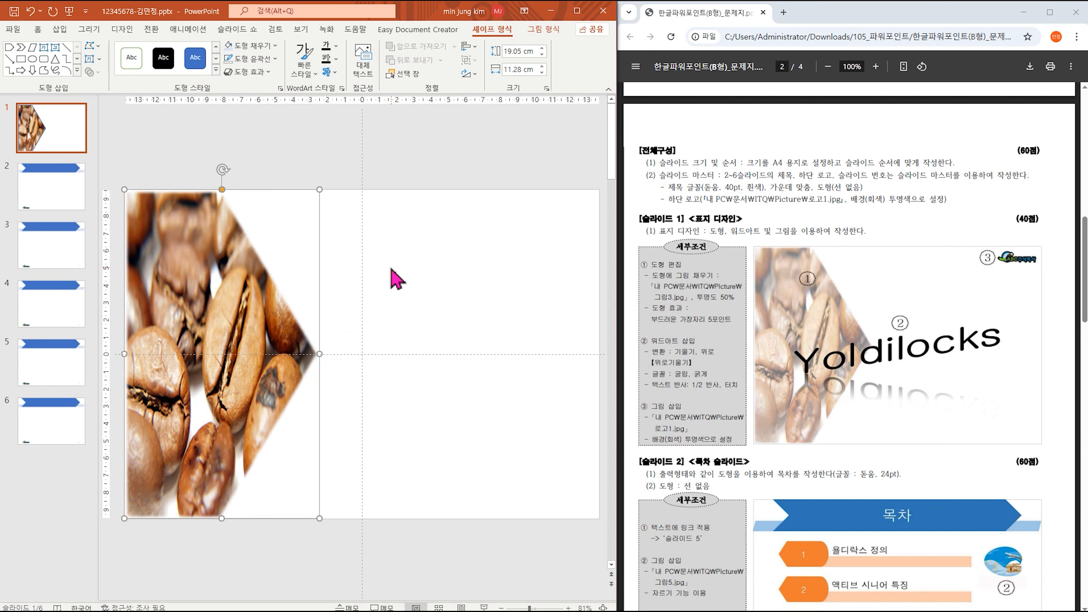
{"action": "left_click", "coordinate": [247, 68]}
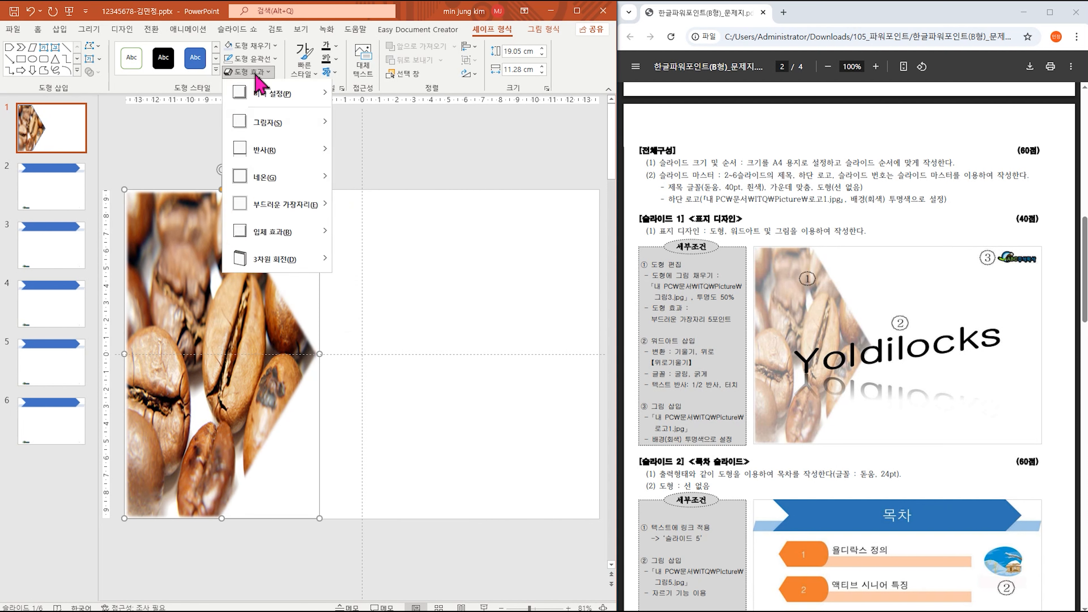
{"action": "mouse_move", "coordinate": [312, 210]}
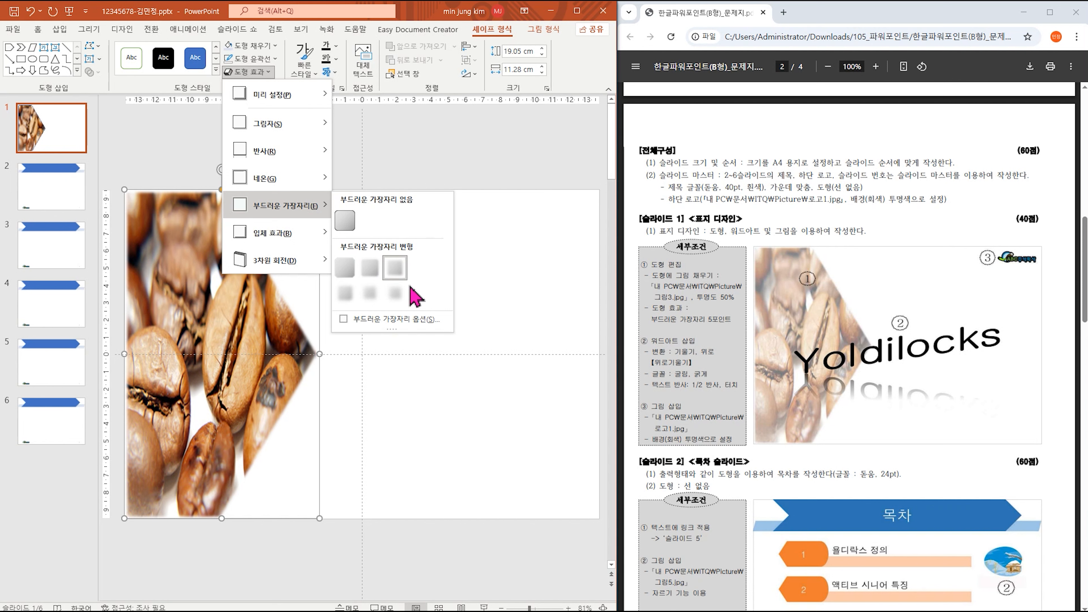
{"action": "left_click", "coordinate": [244, 331]}
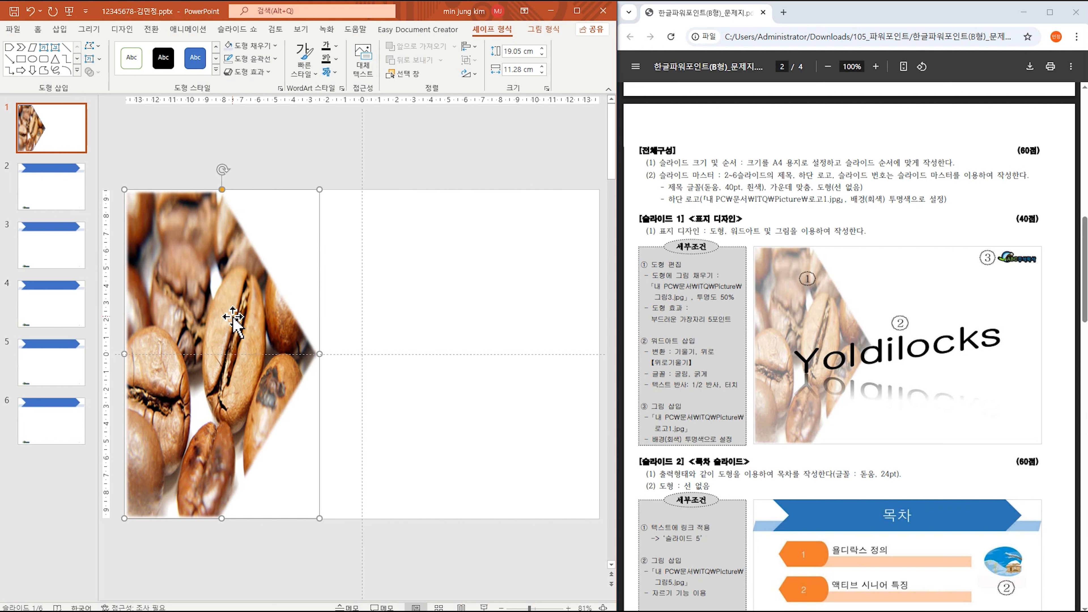
{"action": "right_click", "coordinate": [227, 263]}
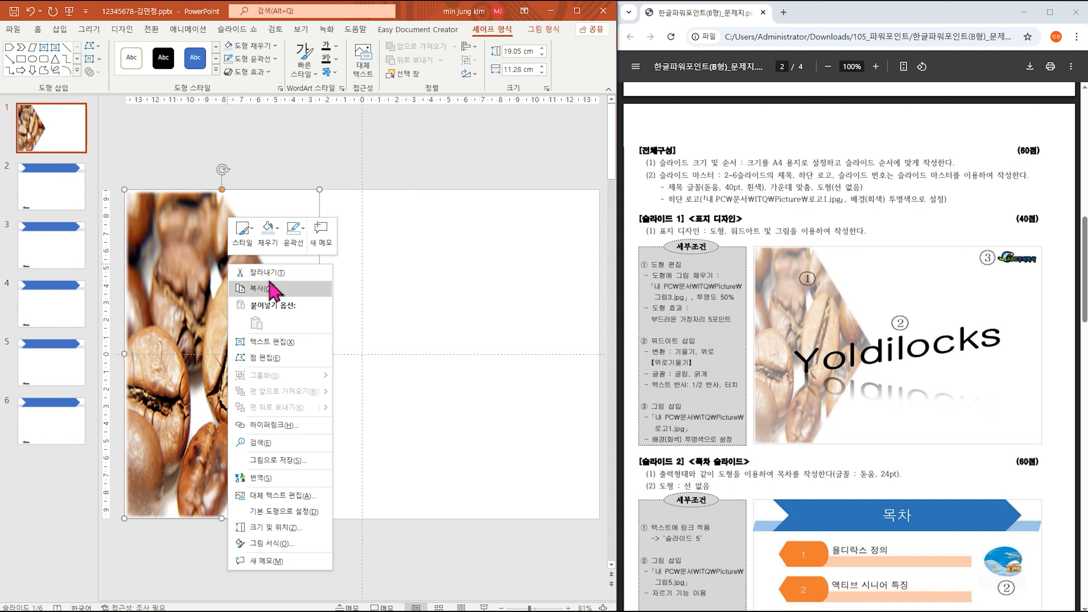
Set the pentagon's picture fill transparency to 50% in Format Picture.
{"action": "left_click", "coordinate": [301, 543]}
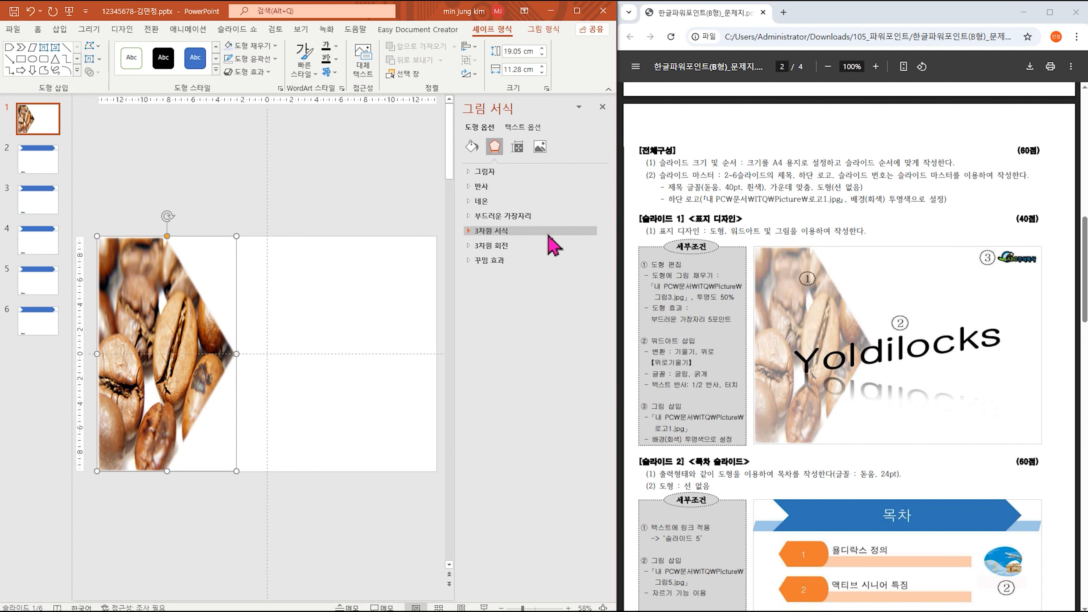
{"action": "left_click", "coordinate": [473, 147]}
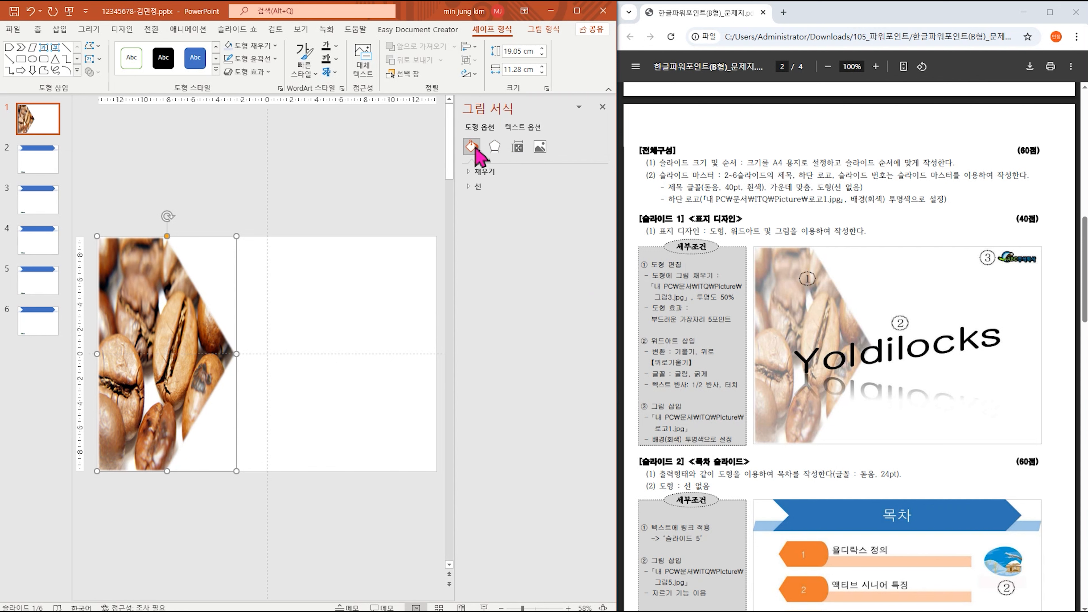
{"action": "left_click", "coordinate": [484, 172]}
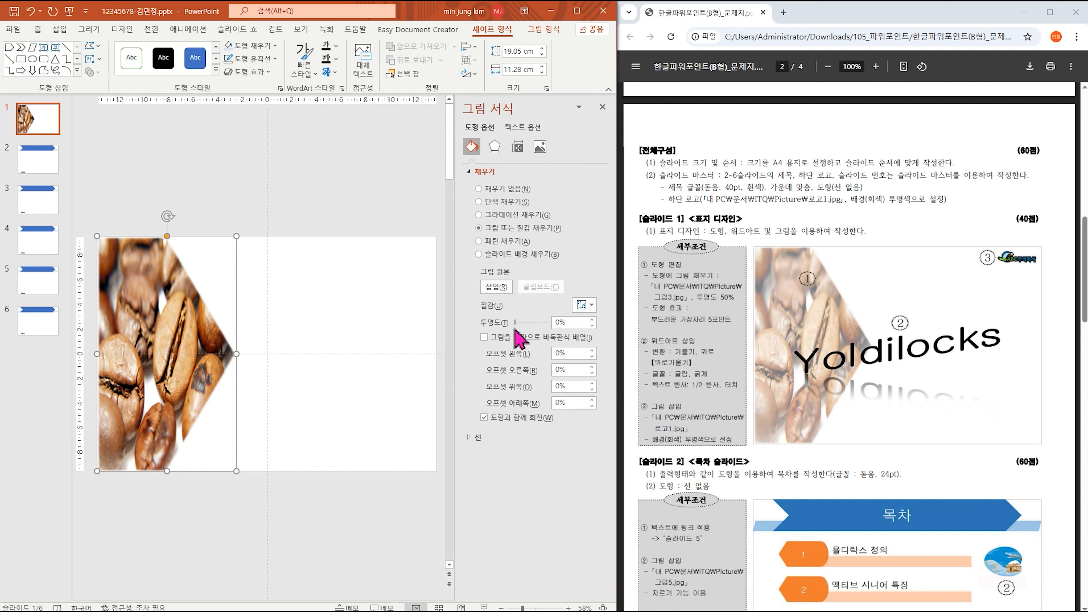
{"action": "left_click_drag", "start_coordinate": [516, 325], "coordinate": [532, 325]}
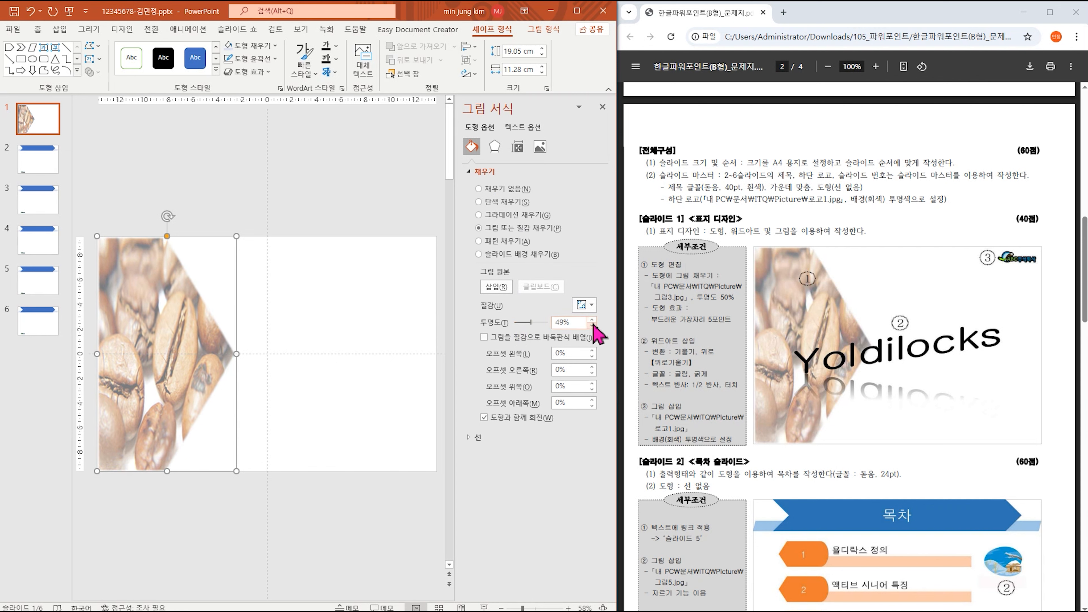
{"action": "left_click", "coordinate": [591, 319]}
{"action": "left_click", "coordinate": [605, 110]}
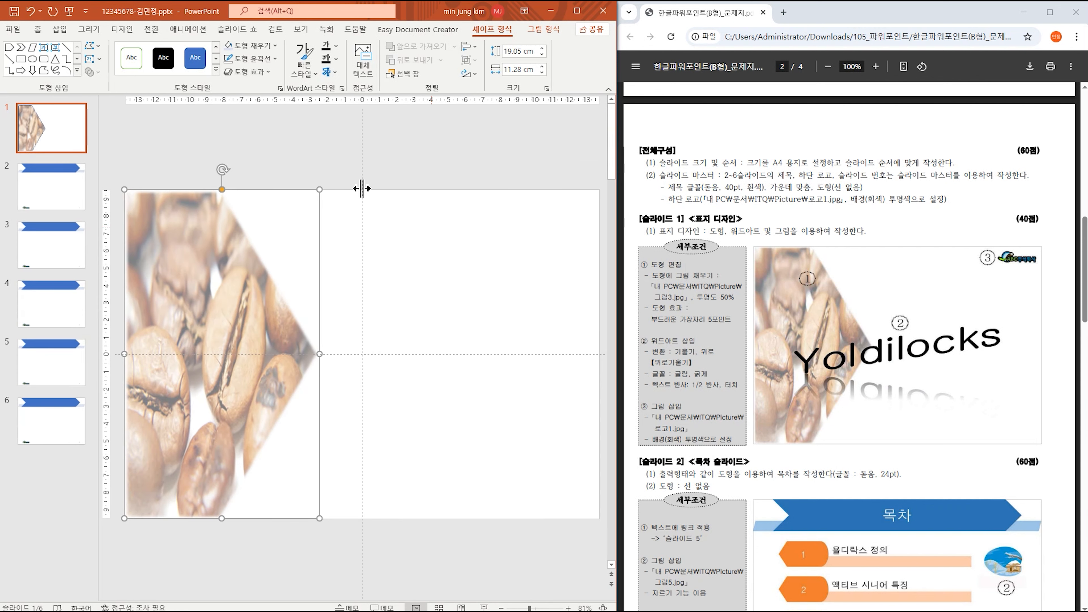
Insert a WordArt in a blue gradient style on the title slide.
{"action": "left_click", "coordinate": [59, 29]}
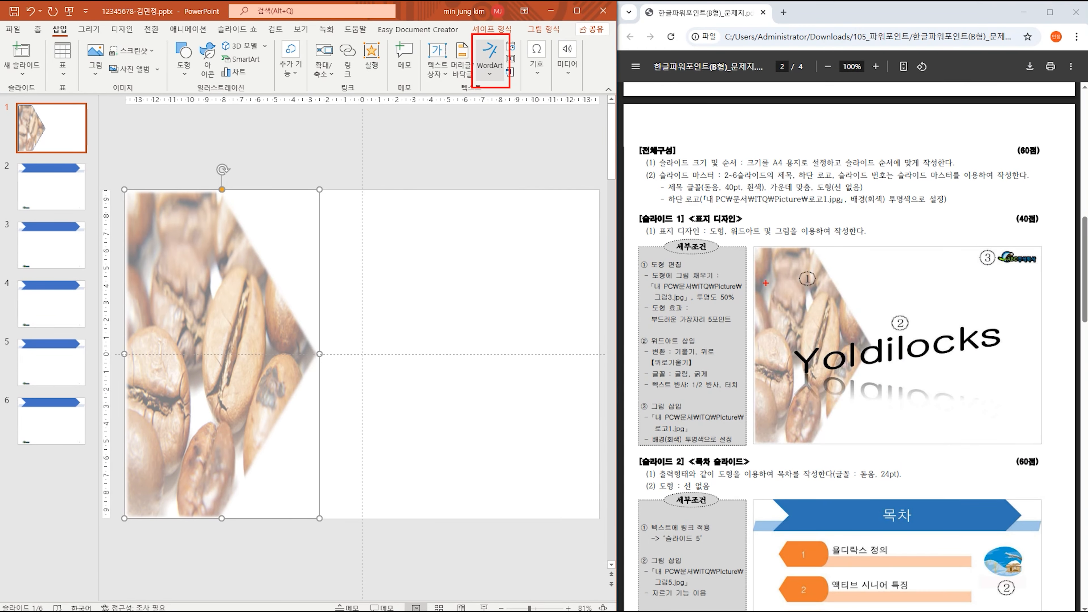
{"action": "mouse_move", "coordinate": [826, 371]}
{"action": "left_mouse_down"}
{"action": "mouse_move", "coordinate": [987, 429]}
{"action": "mouse_move", "coordinate": [846, 407]}
{"action": "left_mouse_up"}
{"action": "key", "text": "Escape"}
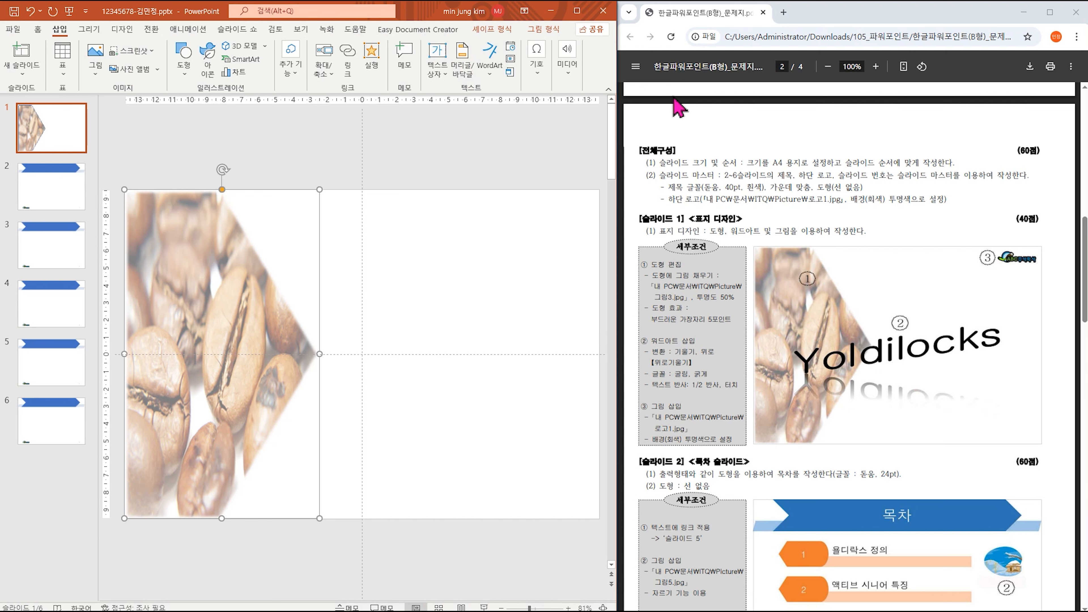
{"action": "left_click", "coordinate": [487, 77]}
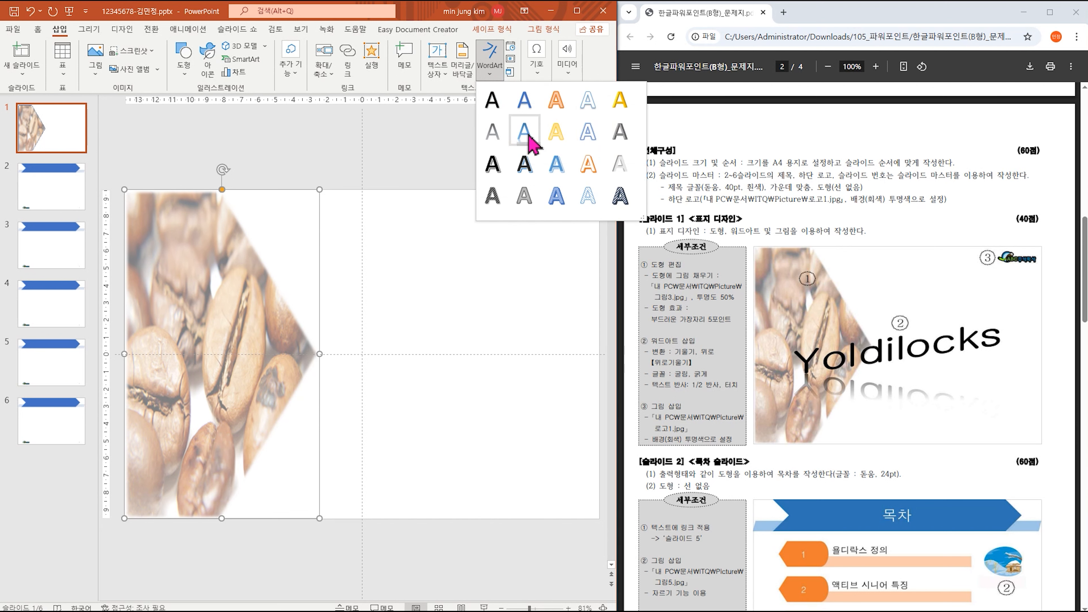
{"action": "left_click", "coordinate": [525, 133]}
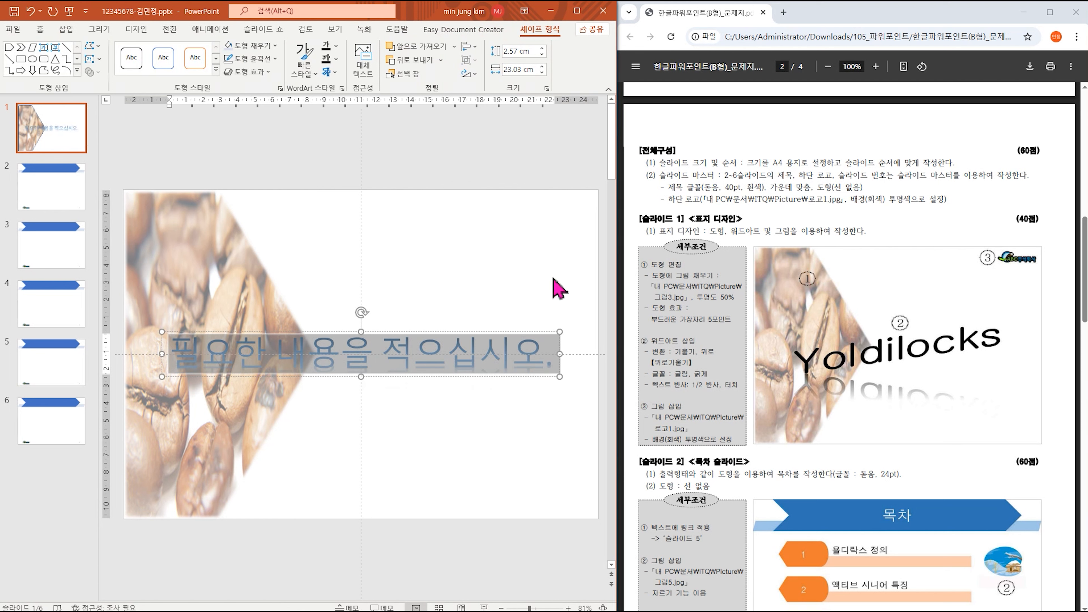
Replace the WordArt placeholder text with 'Yoldilocks' and select the whole WordArt box.
{"action": "type", "text": "ㅛ"}
{"action": "key", "text": "BackSpace"}
{"action": "key", "text": "Hangul"}
{"action": "type", "text": "Yoldil"}
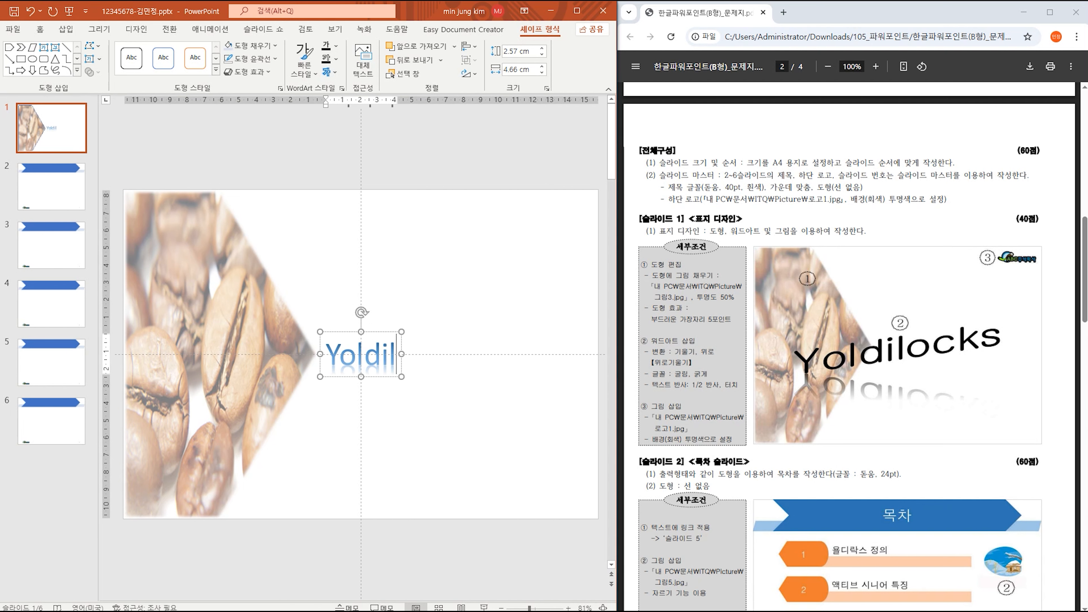
{"action": "type", "text": "ocks"}
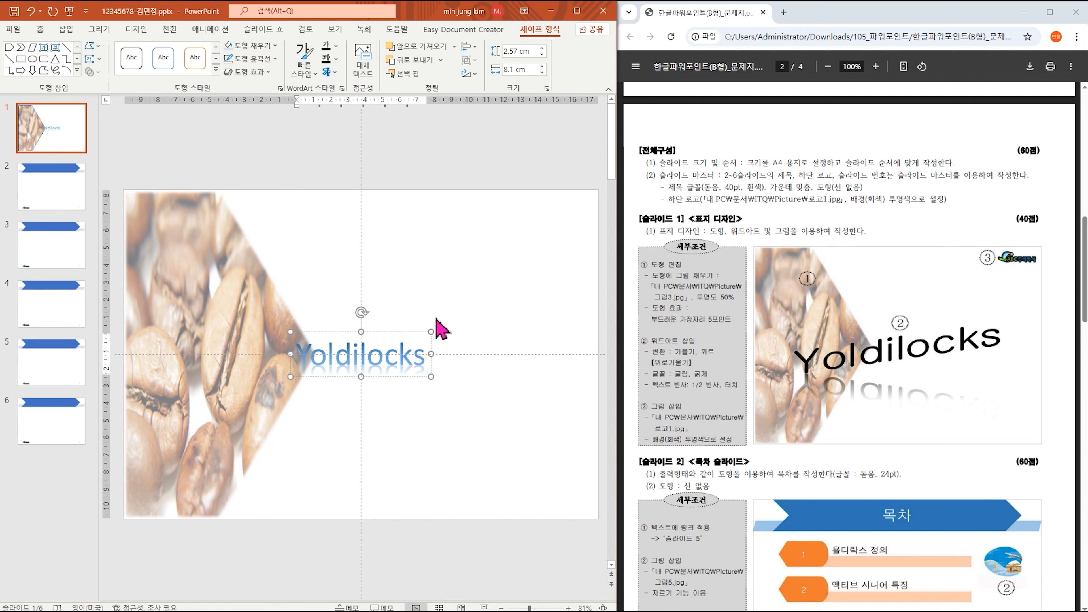
{"action": "left_click", "coordinate": [413, 332]}
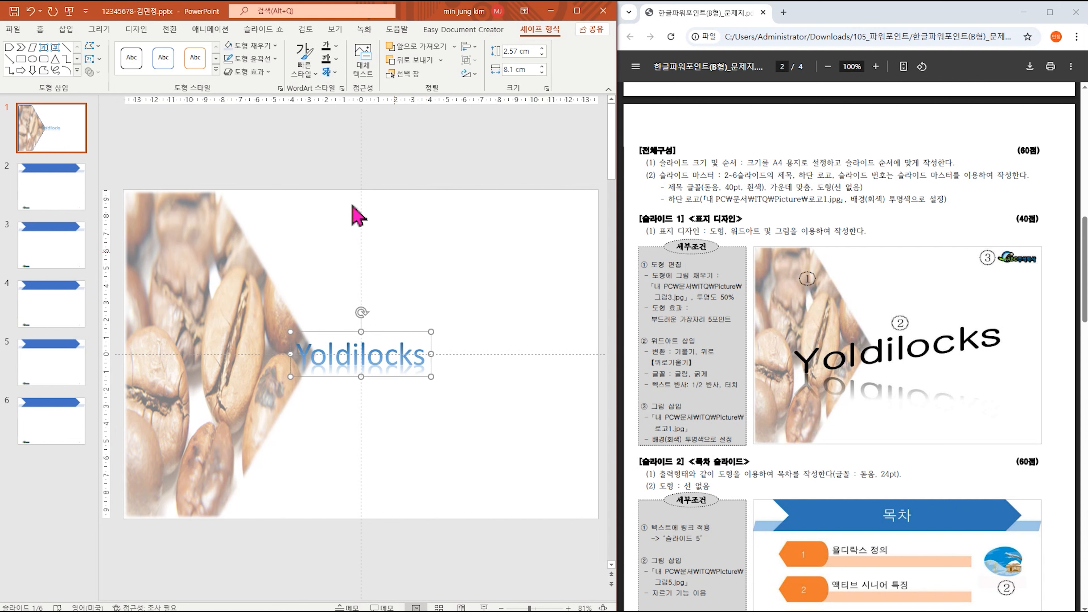
{"action": "left_click", "coordinate": [40, 29]}
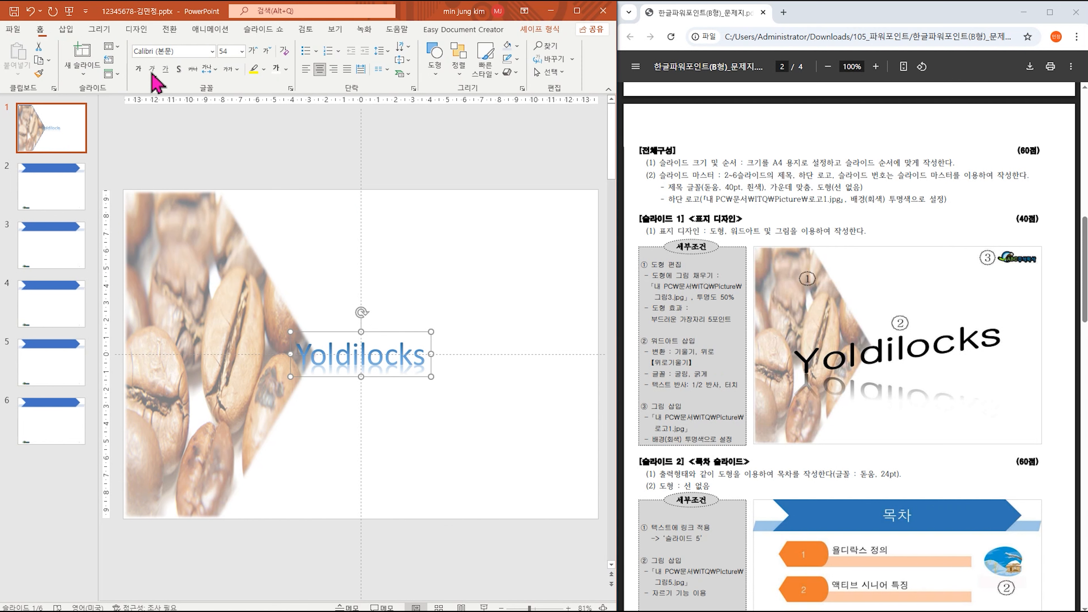
{"action": "left_click", "coordinate": [202, 52]}
{"action": "type", "text": "rnf"}
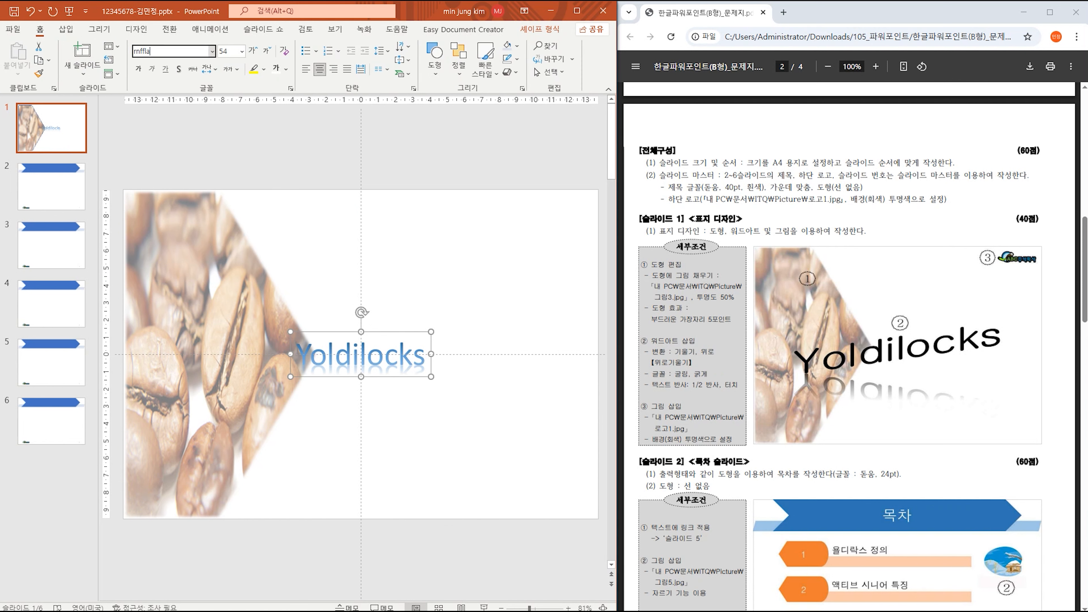
{"action": "type", "text": "fla"}
{"action": "key", "text": "Return"}
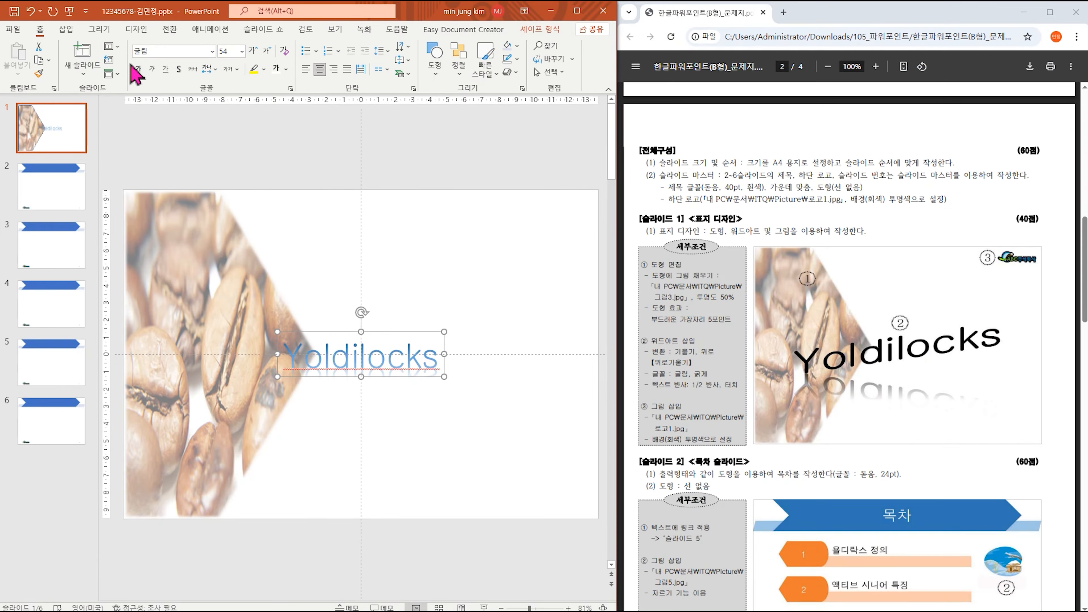
{"action": "left_click", "coordinate": [280, 137]}
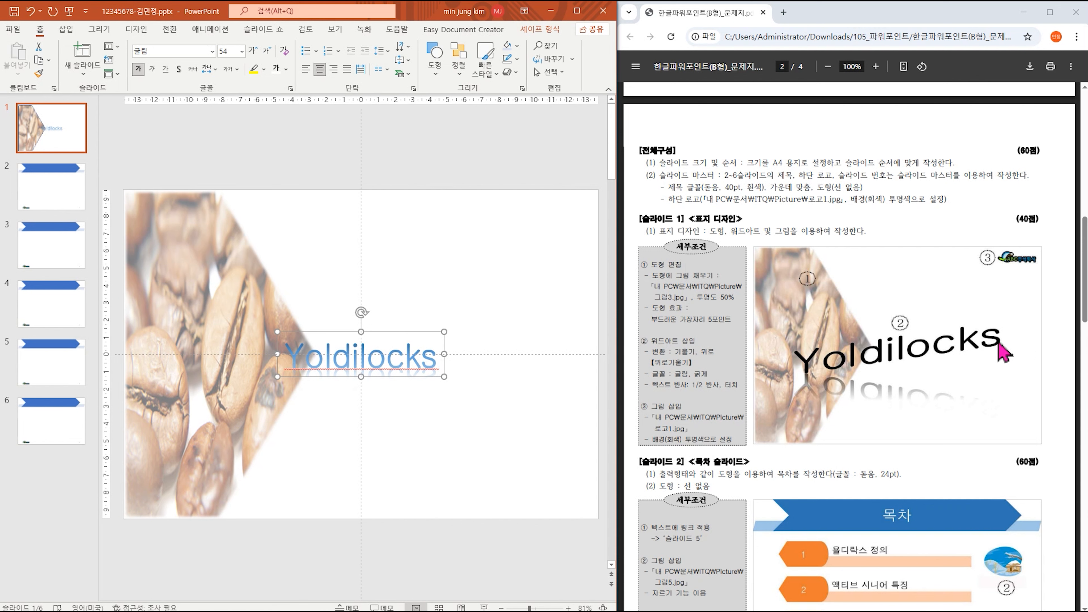
{"action": "left_click", "coordinate": [287, 70]}
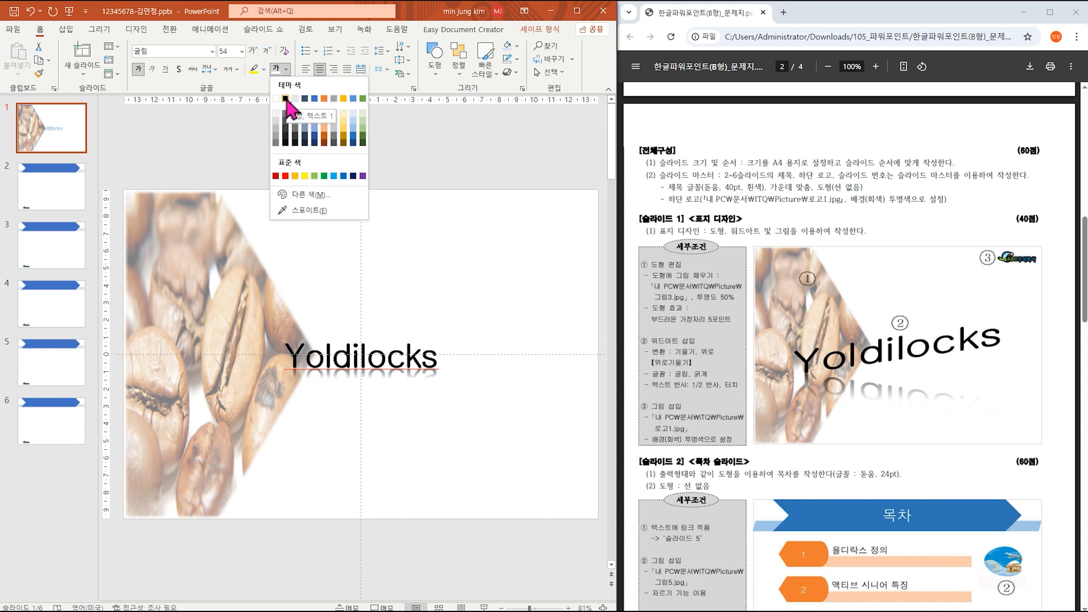
{"action": "left_click", "coordinate": [285, 99]}
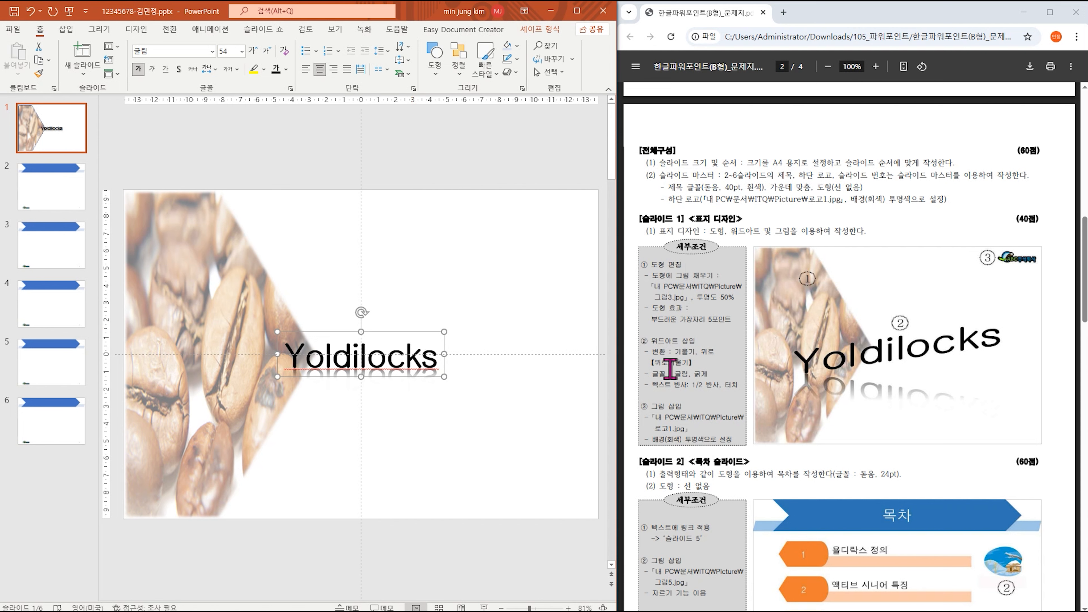
{"action": "left_click_drag", "start_coordinate": [675, 351], "coordinate": [729, 352]}
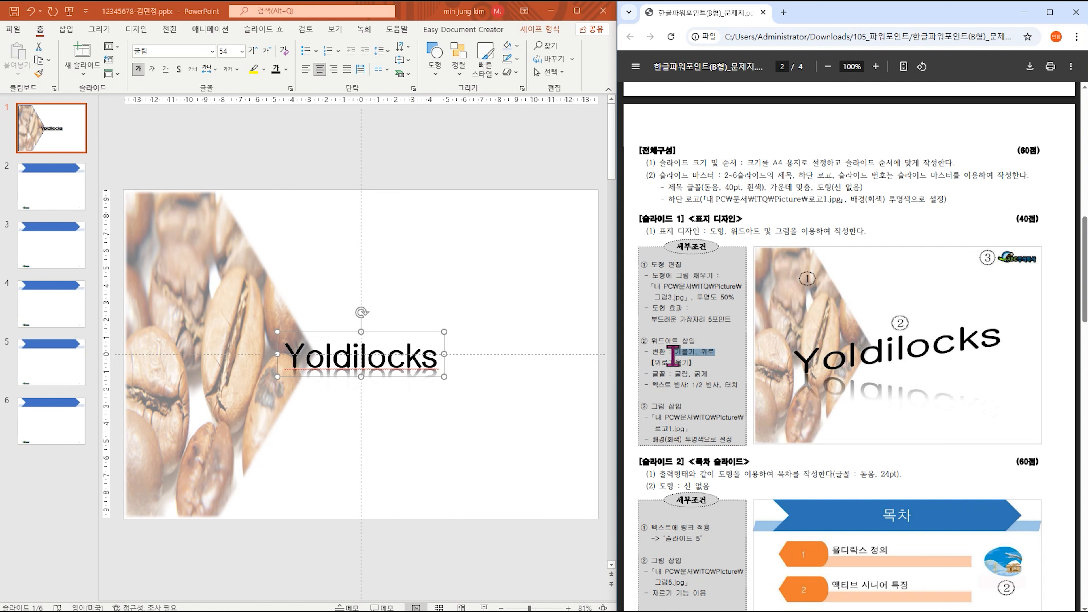
{"action": "left_click", "coordinate": [676, 355]}
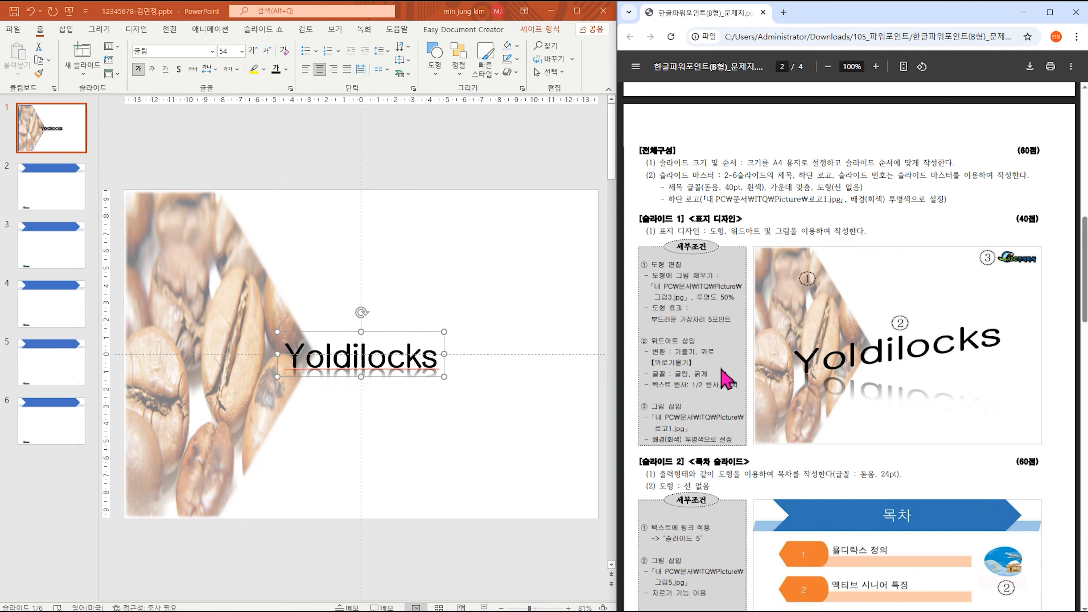
{"action": "scroll", "coordinate": [711, 364], "scroll_direction": "up", "scroll_amount": 15}
{"action": "scroll", "coordinate": [724, 377], "scroll_direction": "down", "scroll_amount": 3}
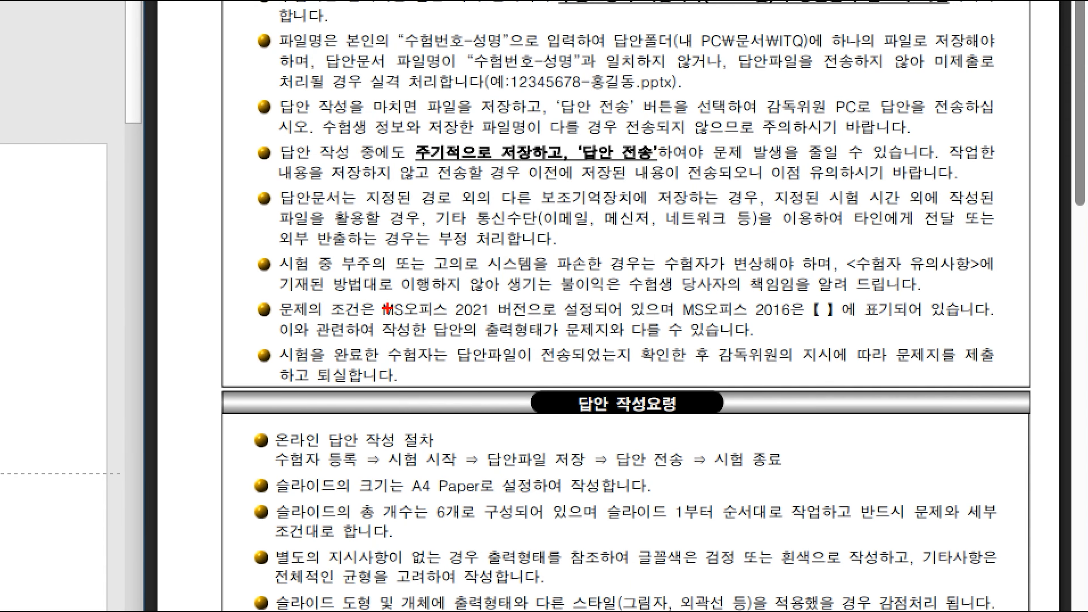
{"action": "left_click_drag", "start_coordinate": [378, 297], "coordinate": [534, 320]}
{"action": "left_click_drag", "start_coordinate": [742, 297], "coordinate": [842, 320]}
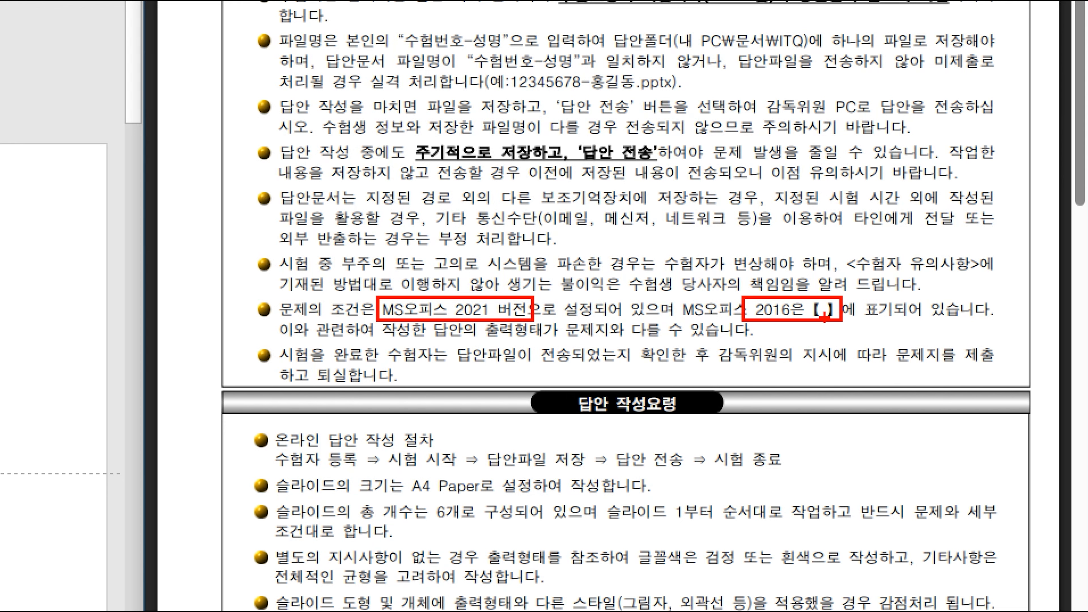
{"action": "key", "text": "Escape"}
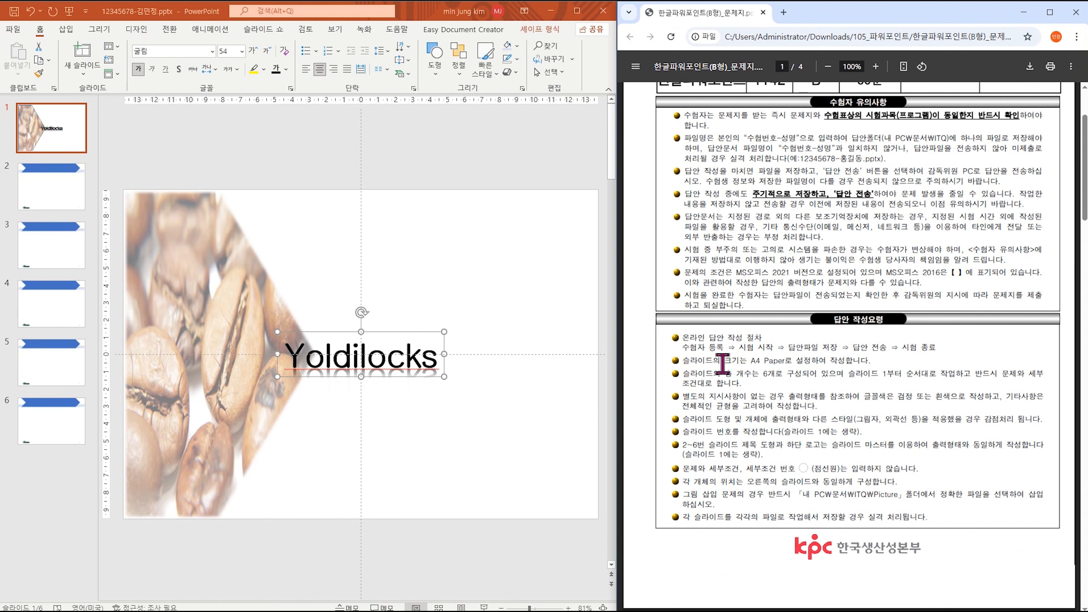
{"action": "scroll", "coordinate": [722, 364], "scroll_direction": "down", "scroll_amount": 8}
{"action": "scroll", "coordinate": [722, 364], "scroll_direction": "down", "scroll_amount": 1}
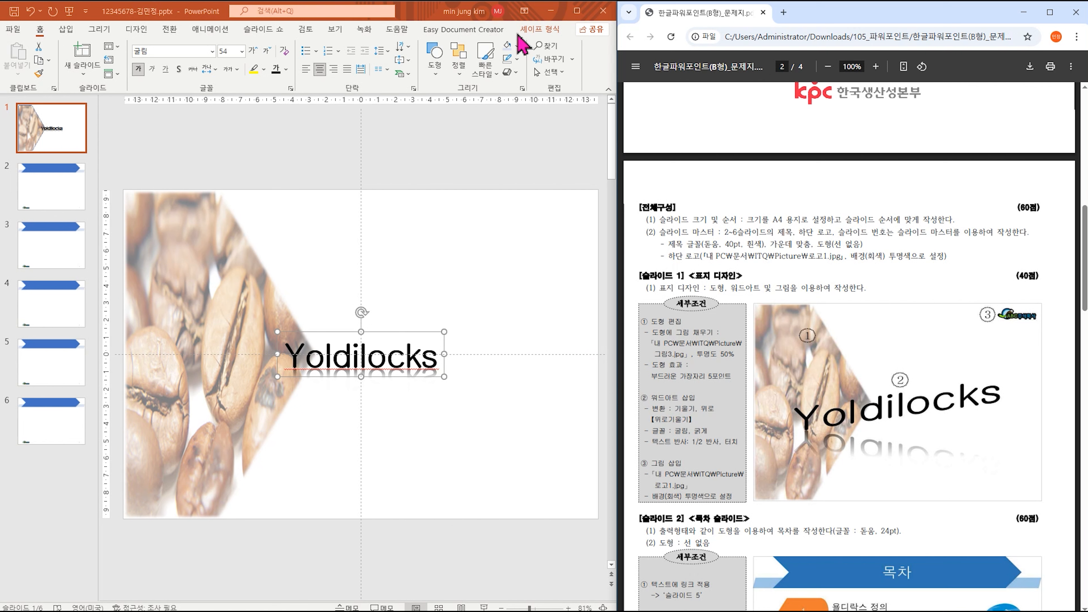
Apply the Slant Up transform to the Yoldilocks WordArt.
{"action": "left_click", "coordinate": [537, 31]}
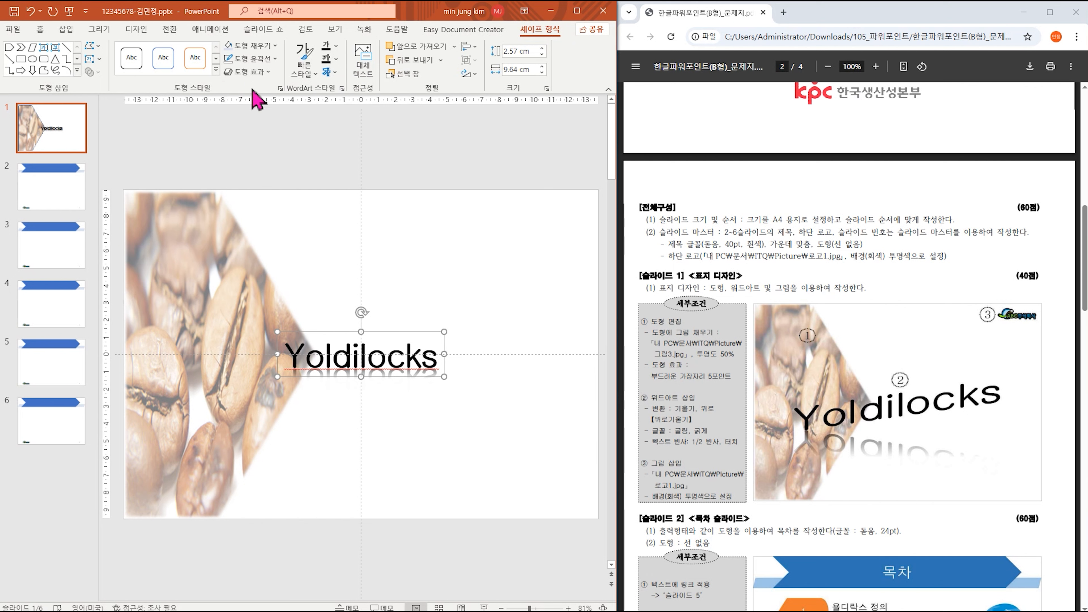
{"action": "left_click", "coordinate": [332, 76]}
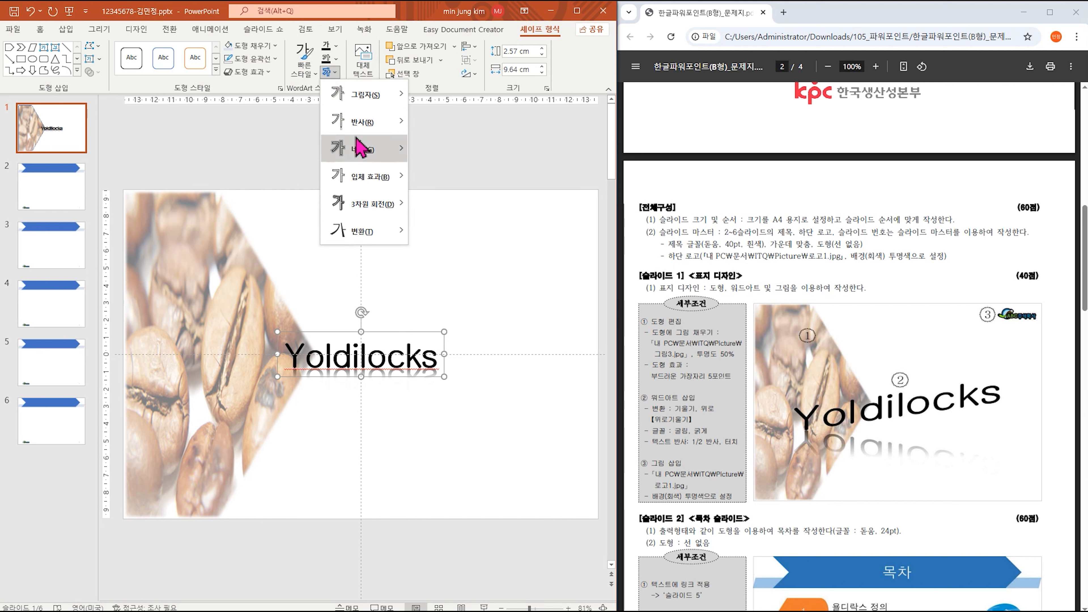
{"action": "mouse_move", "coordinate": [386, 238]}
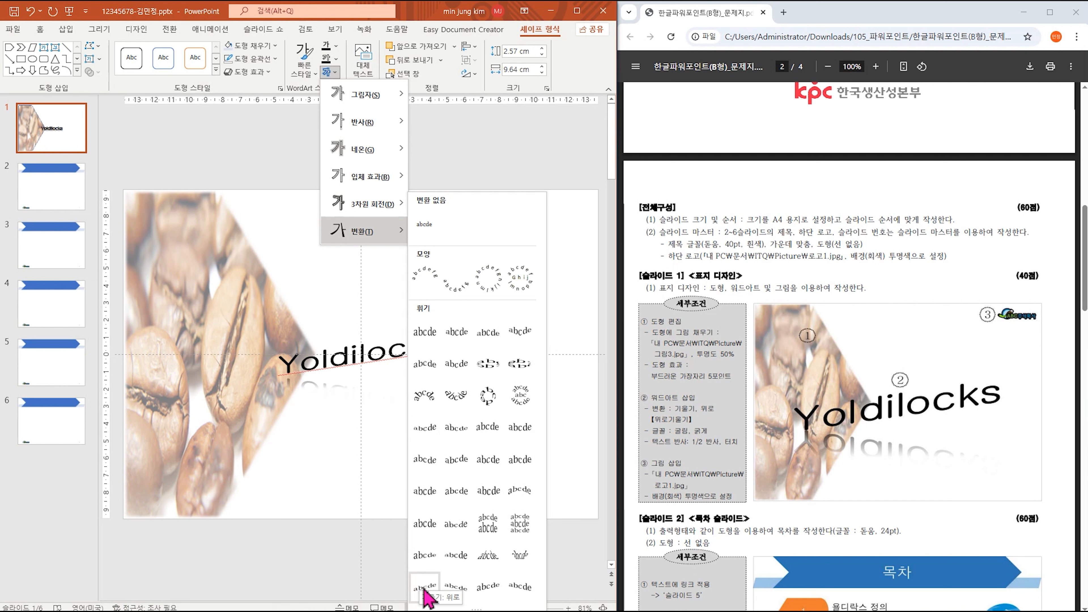
{"action": "left_click", "coordinate": [424, 586]}
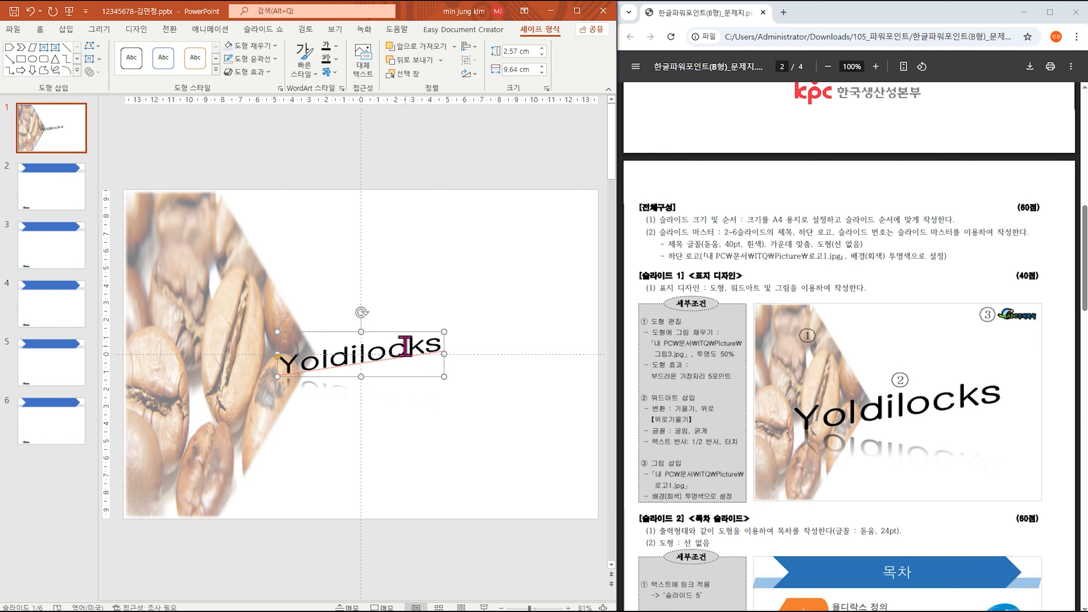
Add a Half Reflection, touching effect to the WordArt.
{"action": "left_click", "coordinate": [334, 73]}
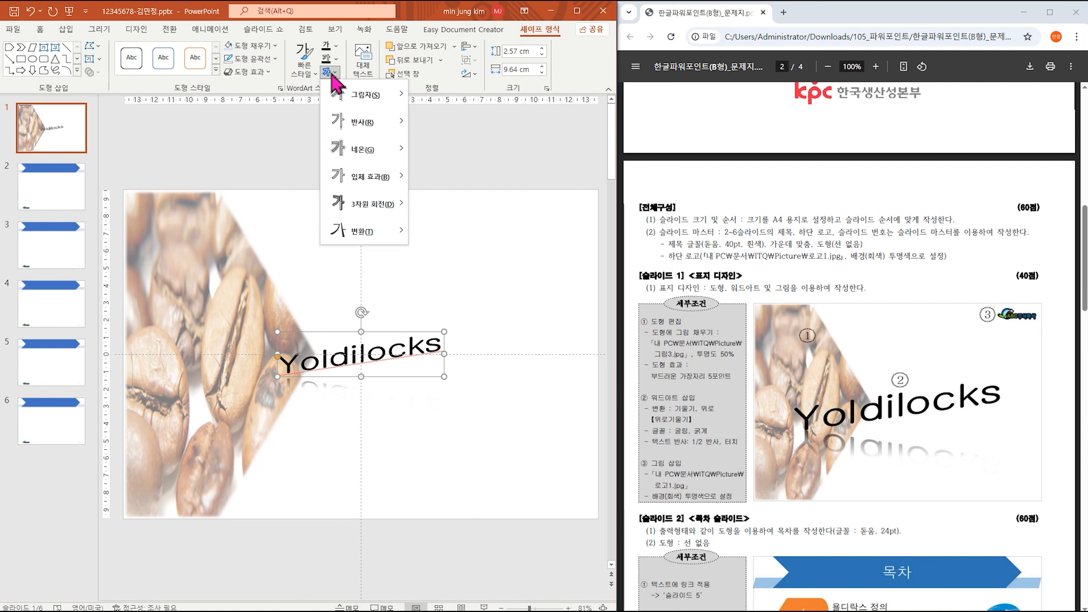
{"action": "mouse_move", "coordinate": [390, 136]}
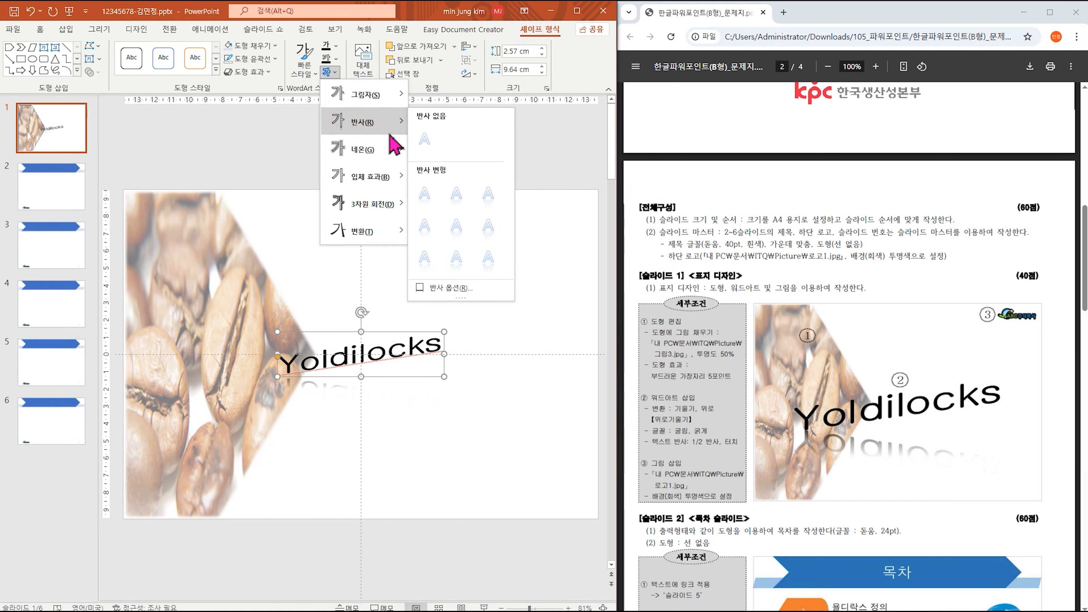
{"action": "left_click", "coordinate": [456, 195]}
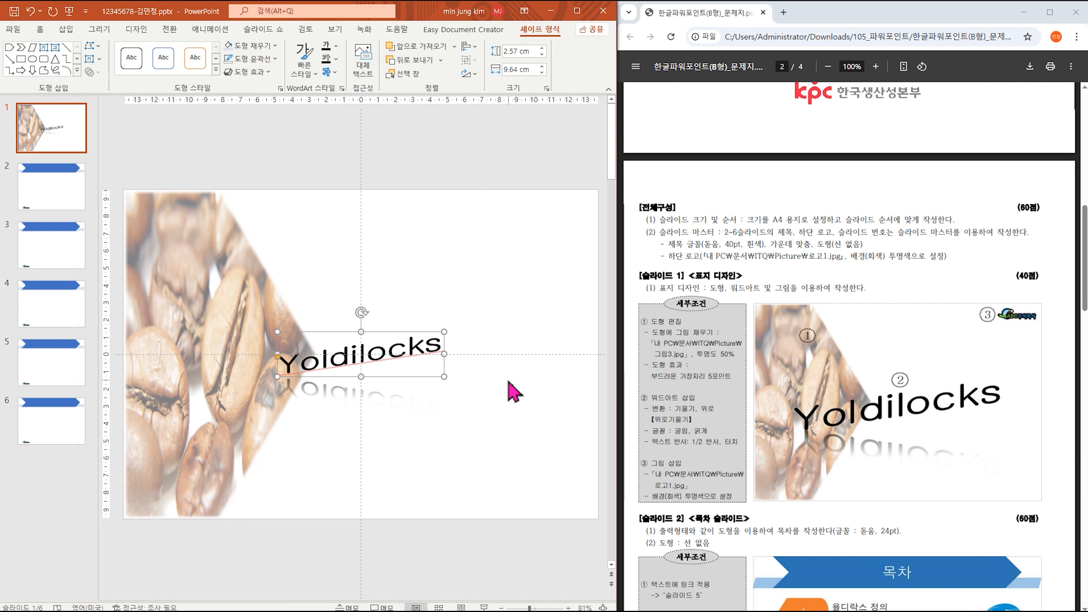
Stretch the Yoldilocks WordArt to 5.32 × 15.41 cm and nudge it upward.
{"action": "left_click_drag", "start_coordinate": [441, 376], "coordinate": [503, 424]}
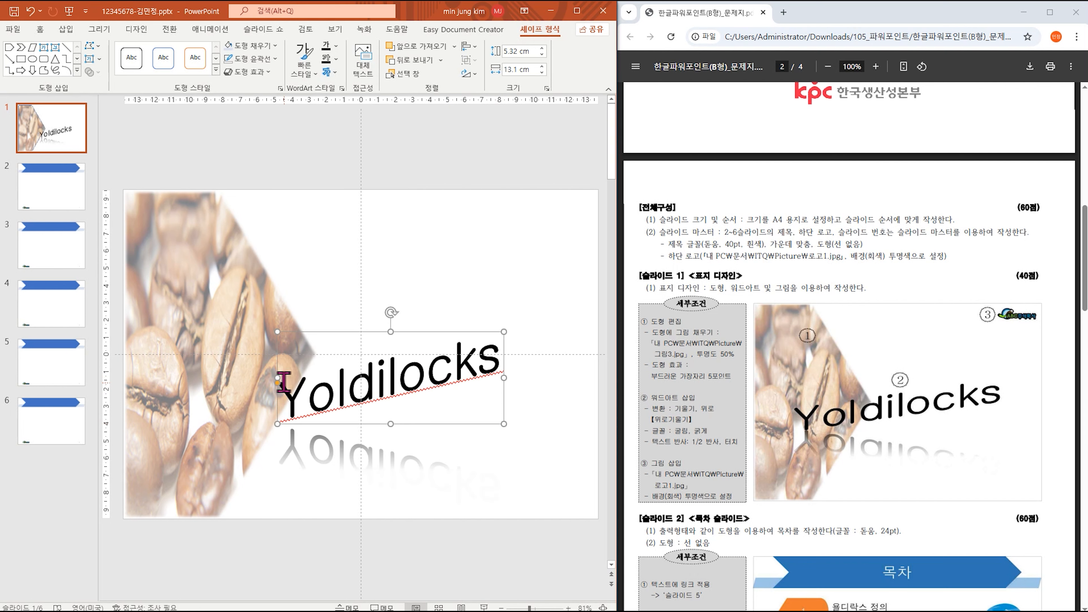
{"action": "left_click_drag", "start_coordinate": [278, 378], "coordinate": [238, 378]}
{"action": "left_click_drag", "start_coordinate": [311, 335], "coordinate": [311, 307]}
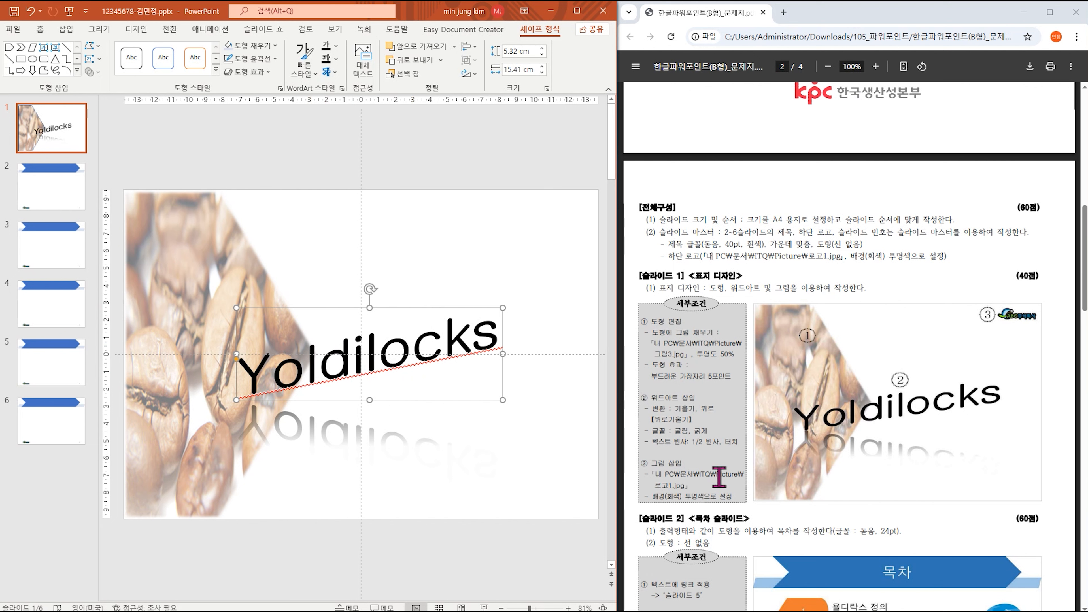
{"action": "left_click", "coordinate": [66, 31]}
Insert 로고1.jpg on slide 1 and make its grey background transparent.
{"action": "left_click", "coordinate": [95, 58]}
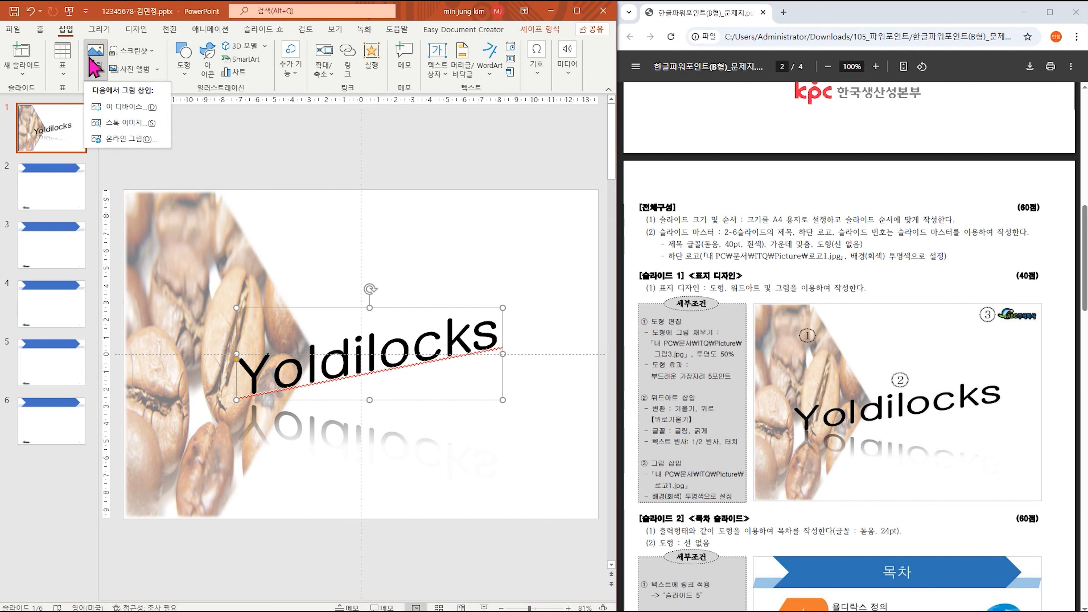
{"action": "left_click", "coordinate": [118, 111]}
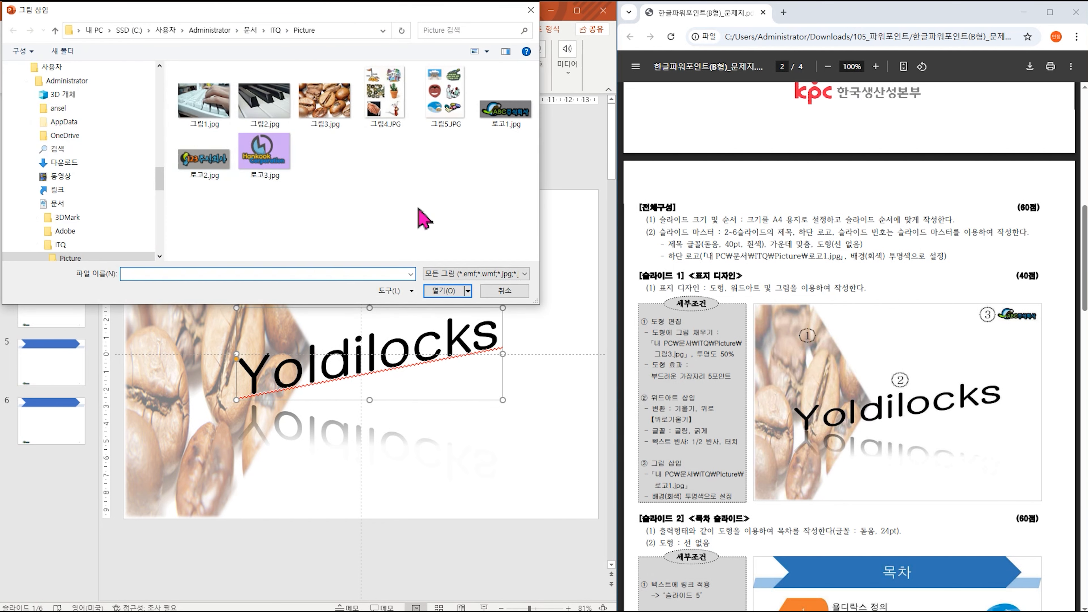
{"action": "double_click", "coordinate": [509, 115]}
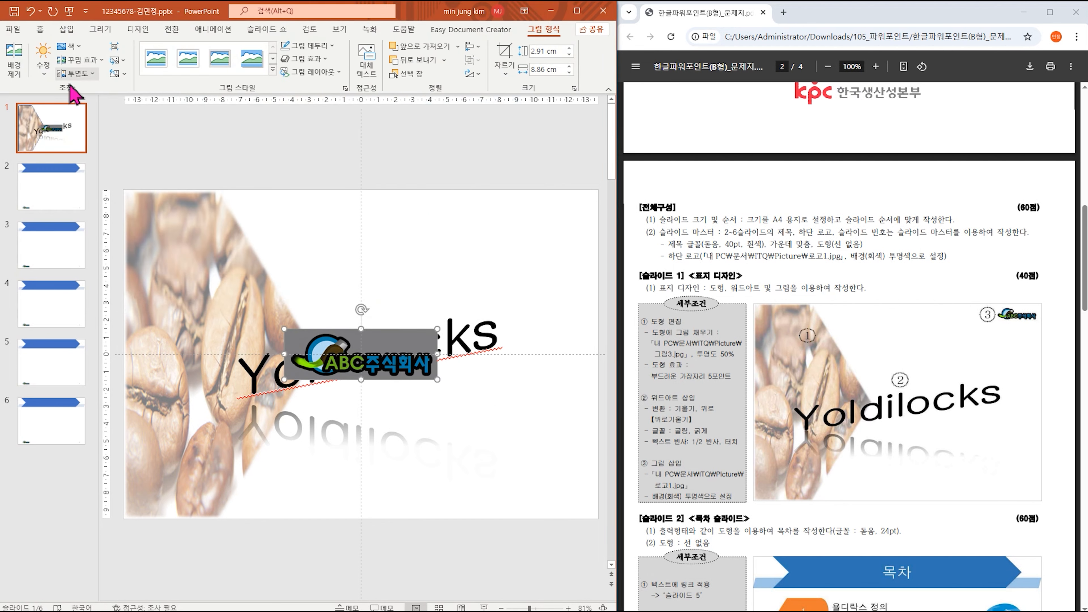
{"action": "left_click", "coordinate": [68, 47]}
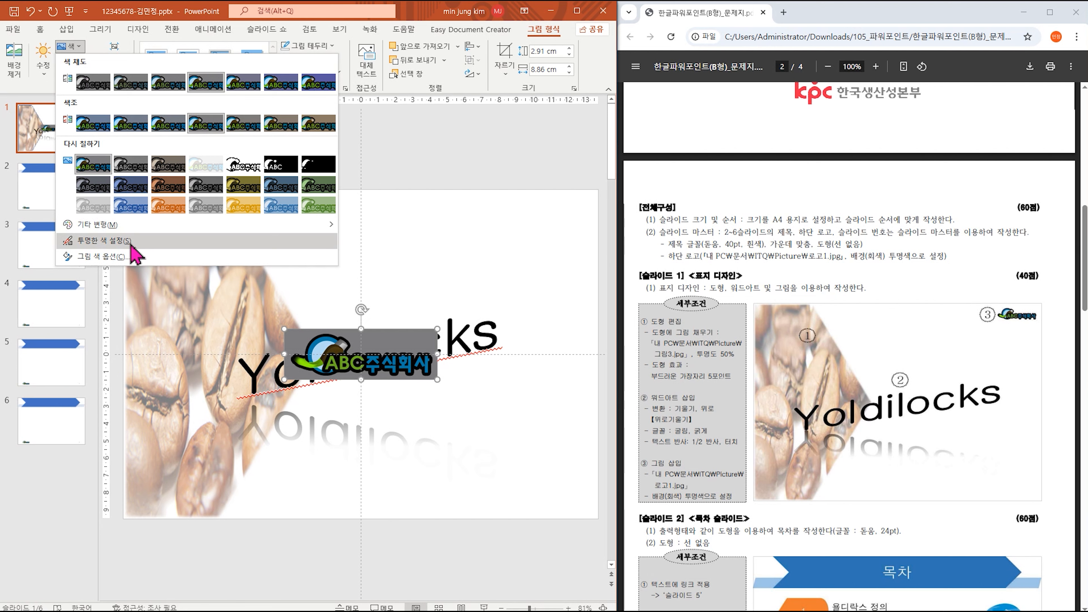
{"action": "left_click", "coordinate": [104, 240]}
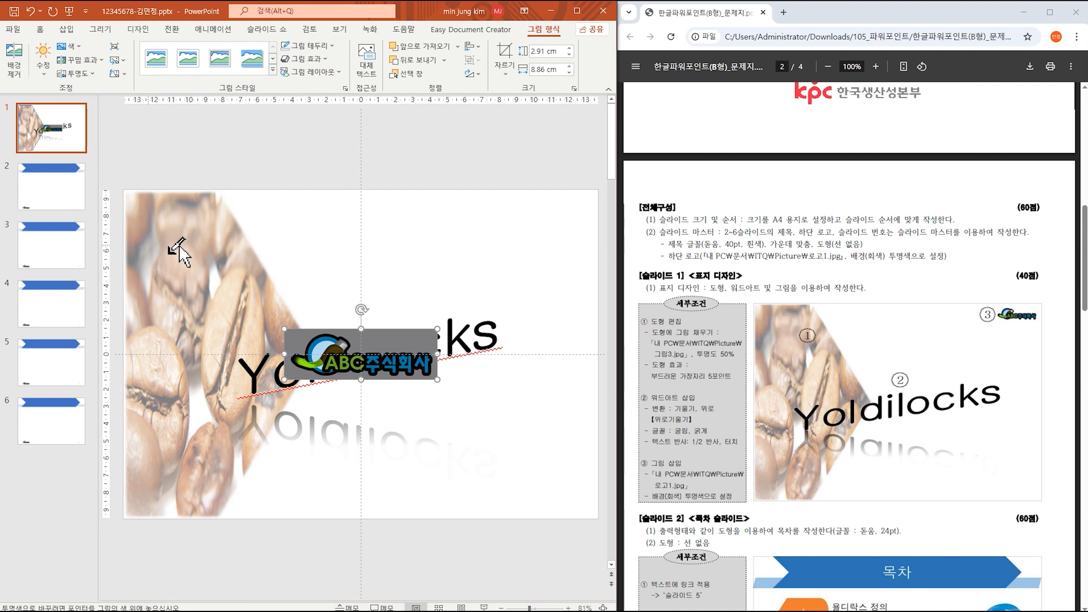
{"action": "left_click", "coordinate": [417, 343]}
Move the logo to the top-right corner at 1.89 × 5.74 cm, then go to slide 2.
{"action": "left_click_drag", "start_coordinate": [357, 365], "coordinate": [500, 235]}
{"action": "left_click_drag", "start_coordinate": [425, 249], "coordinate": [484, 231]}
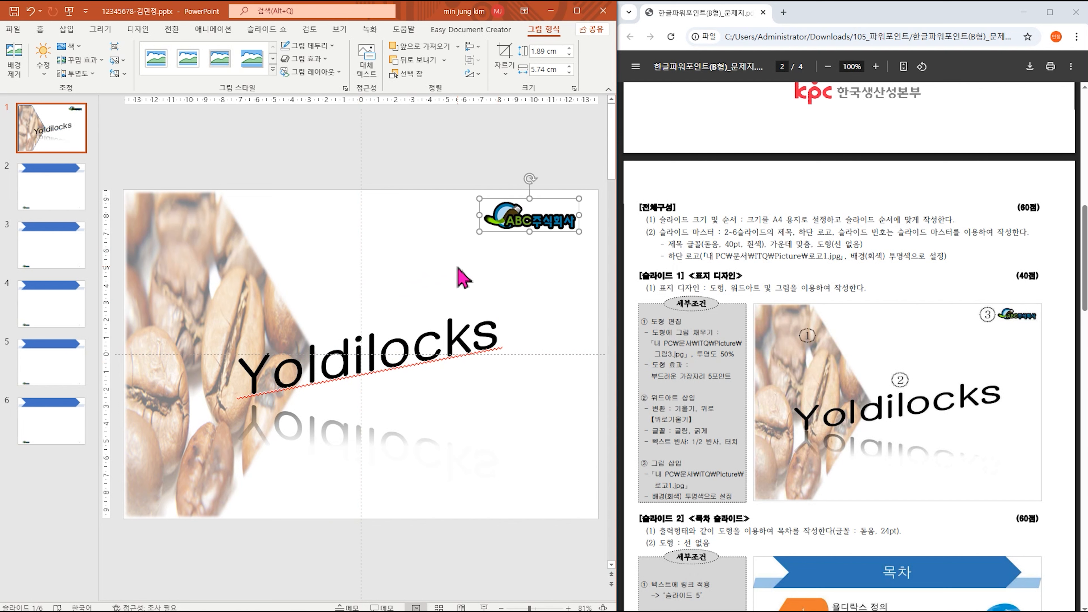
{"action": "left_click", "coordinate": [71, 191]}
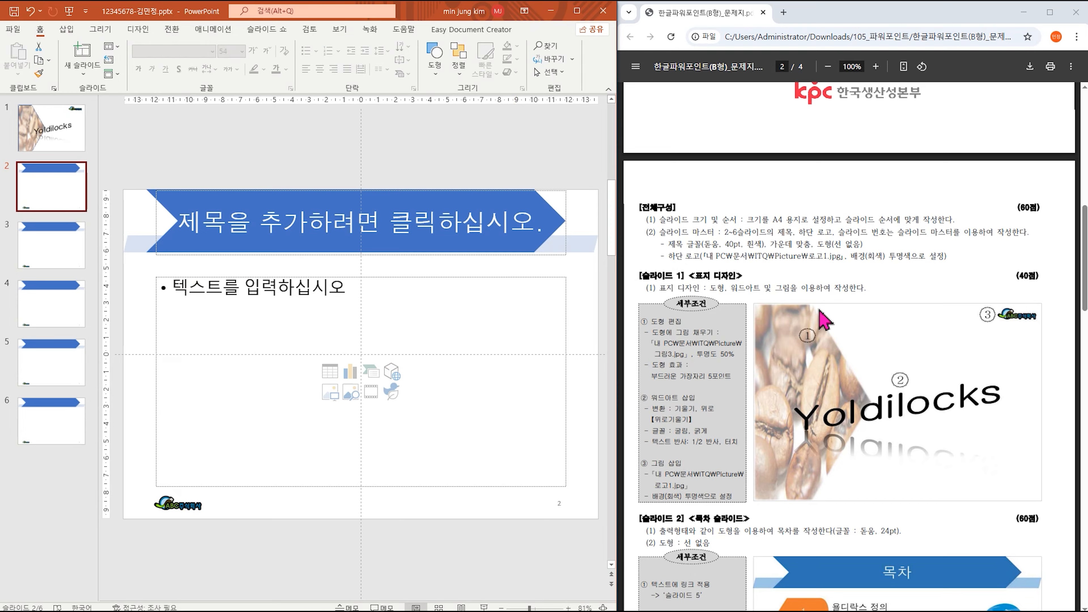
Type the title 목차 on slide 2 and delete the empty body text placeholder.
{"action": "scroll", "coordinate": [857, 297], "scroll_direction": "down", "scroll_amount": 5}
{"action": "scroll", "coordinate": [858, 297], "scroll_direction": "down", "scroll_amount": 2}
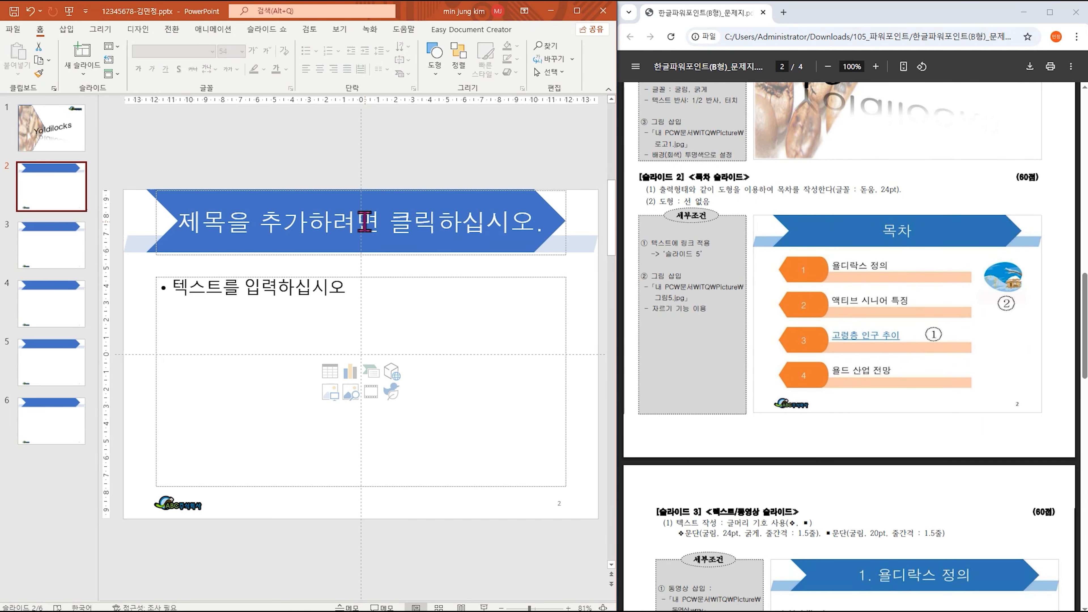
{"action": "left_click", "coordinate": [364, 222]}
{"action": "type", "text": "목자"}
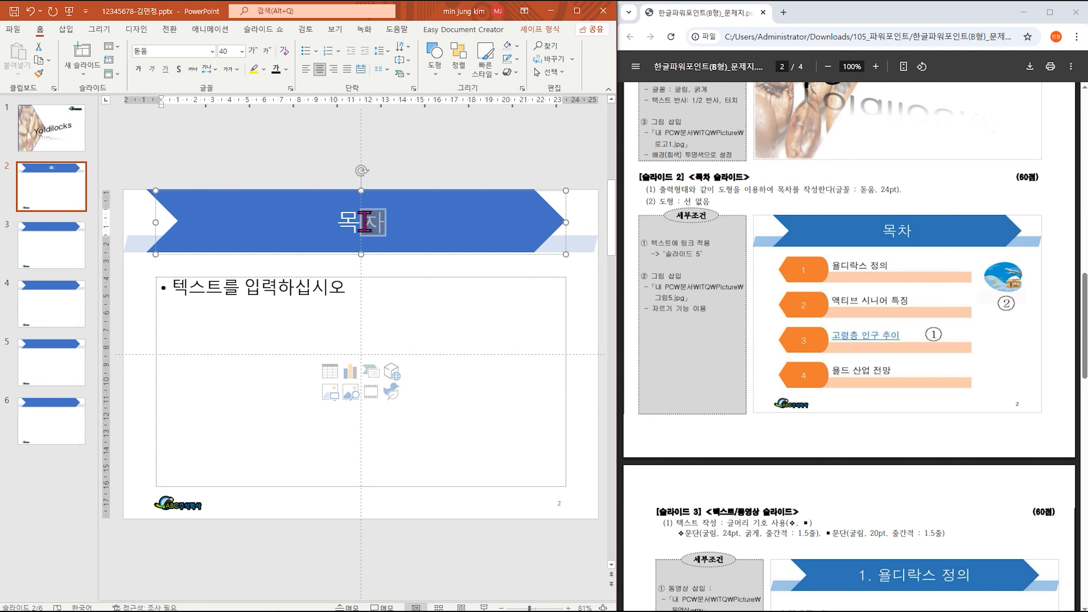
{"action": "left_click", "coordinate": [270, 277]}
{"action": "key", "text": "Delete"}
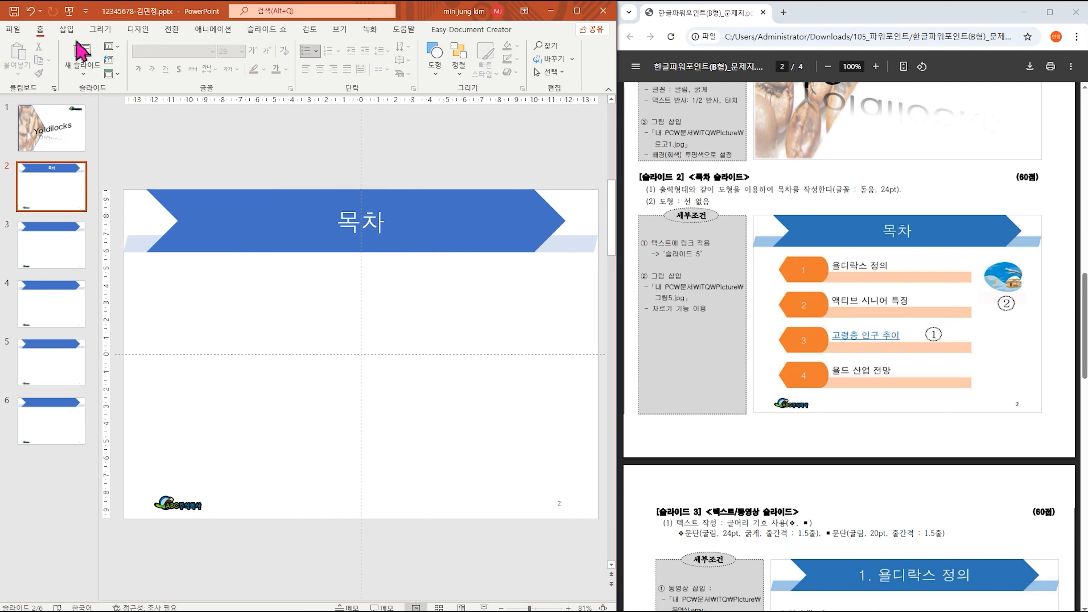
{"action": "left_click", "coordinate": [68, 31]}
{"action": "left_click", "coordinate": [179, 64]}
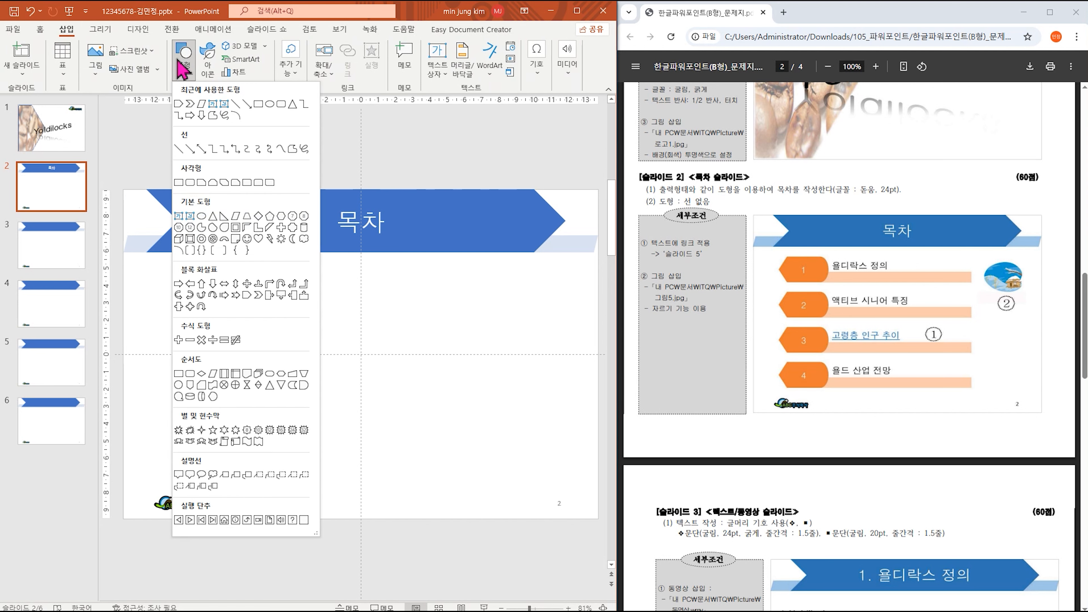
Draw a long thin rectangle bar beneath the 목차 banner.
{"action": "left_click", "coordinate": [179, 183]}
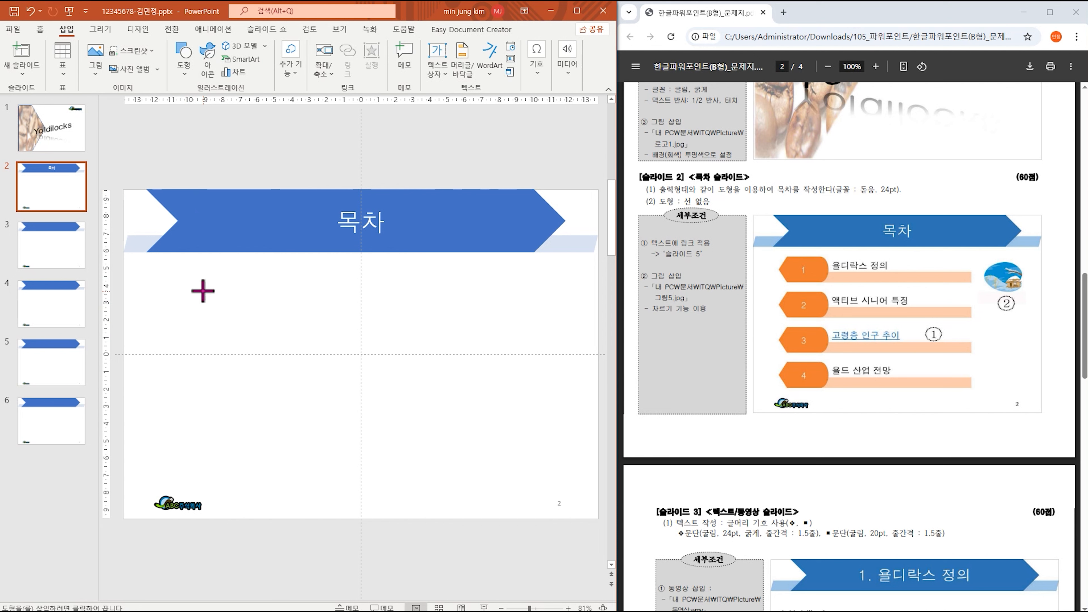
{"action": "left_click_drag", "start_coordinate": [203, 291], "coordinate": [466, 309]}
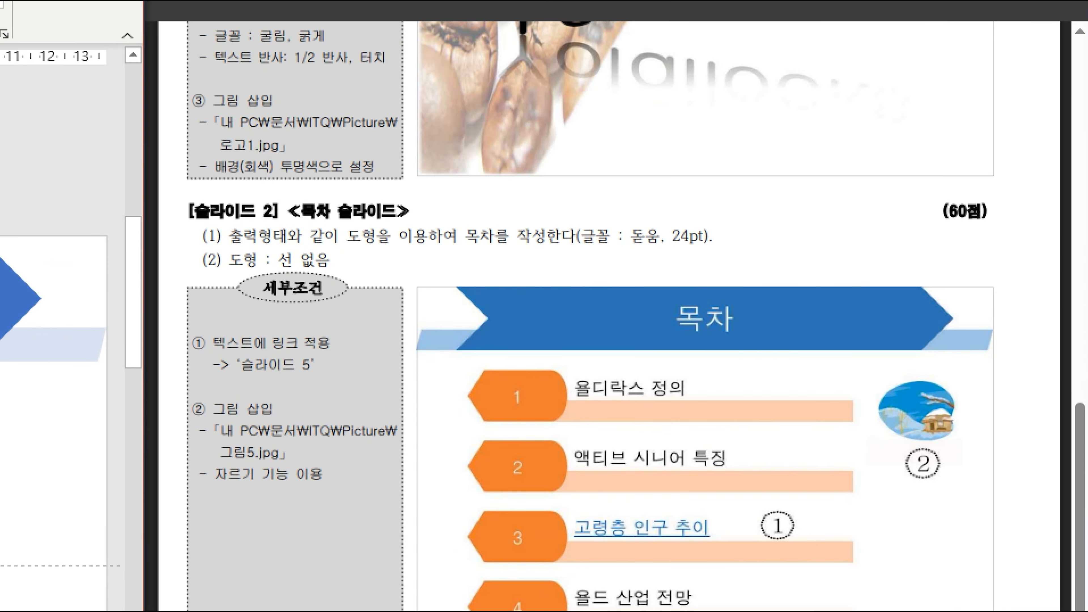
{"action": "left_click_drag", "start_coordinate": [219, 247], "coordinate": [361, 271]}
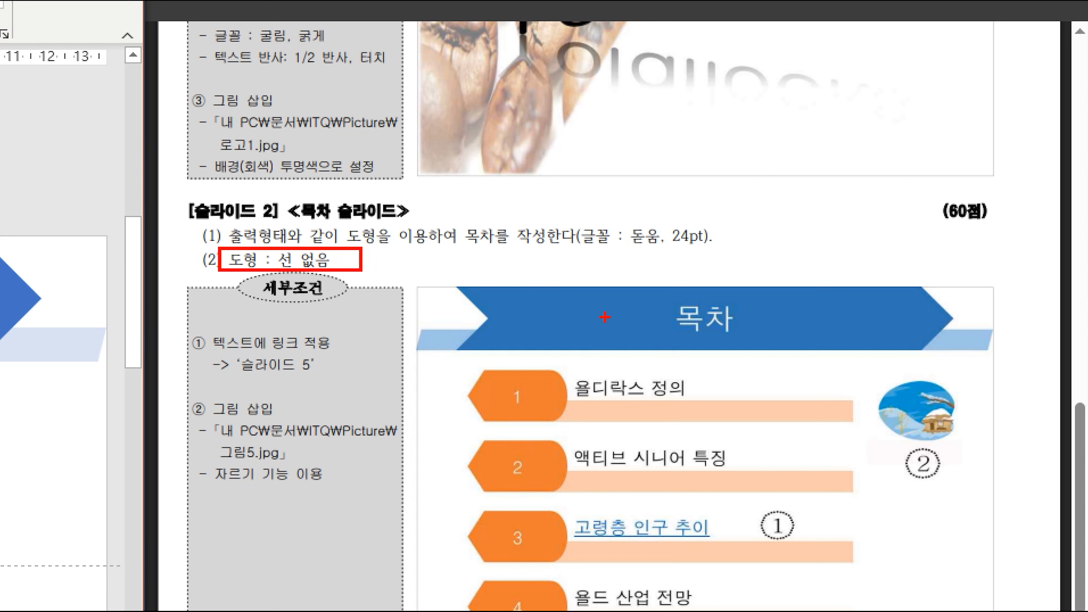
{"action": "left_click_drag", "start_coordinate": [613, 209], "coordinate": [754, 272]}
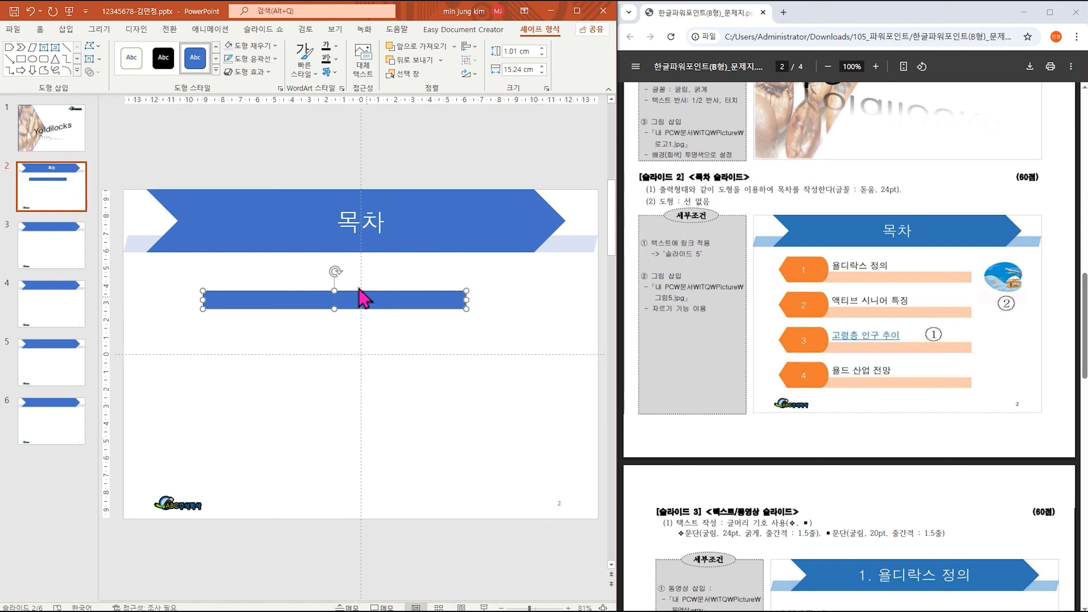
Remove the bar's outline and fill it with a light peach theme colour.
{"action": "left_click", "coordinate": [270, 58]}
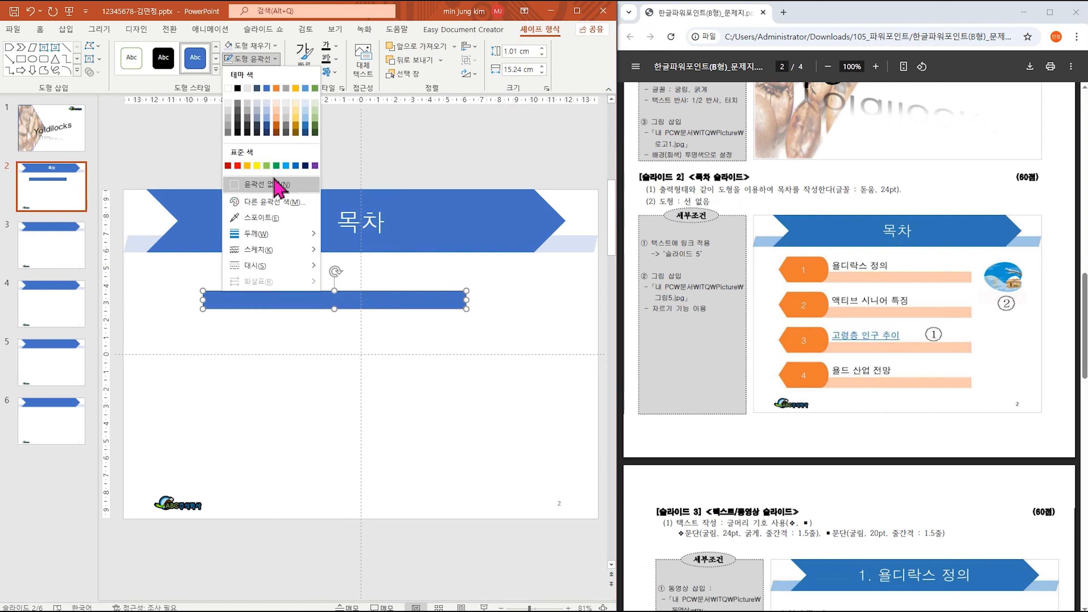
{"action": "left_click", "coordinate": [275, 184]}
{"action": "left_click", "coordinate": [264, 45]}
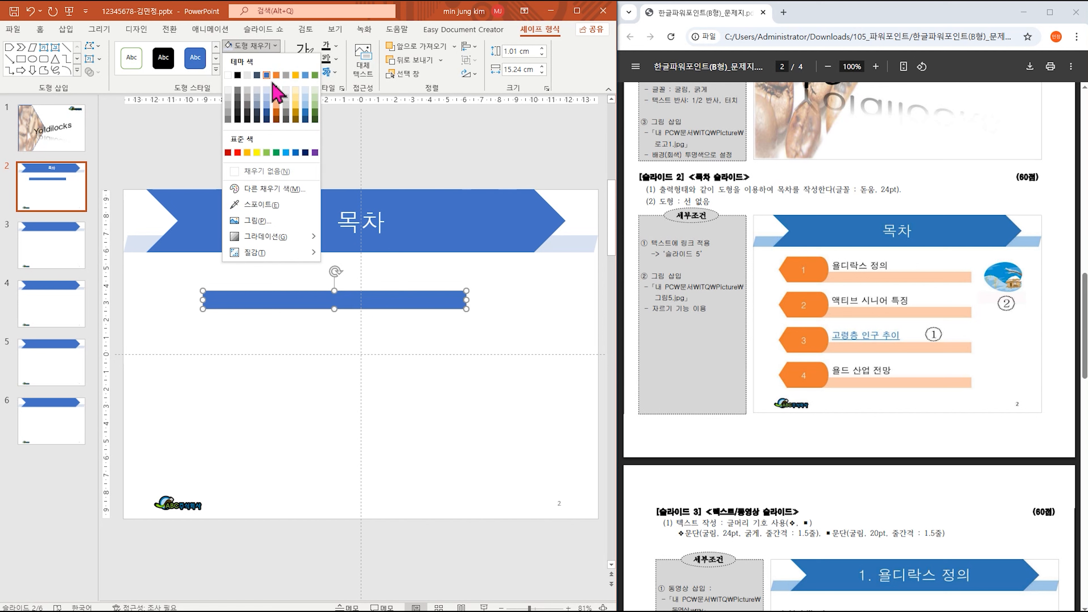
{"action": "left_click", "coordinate": [274, 102]}
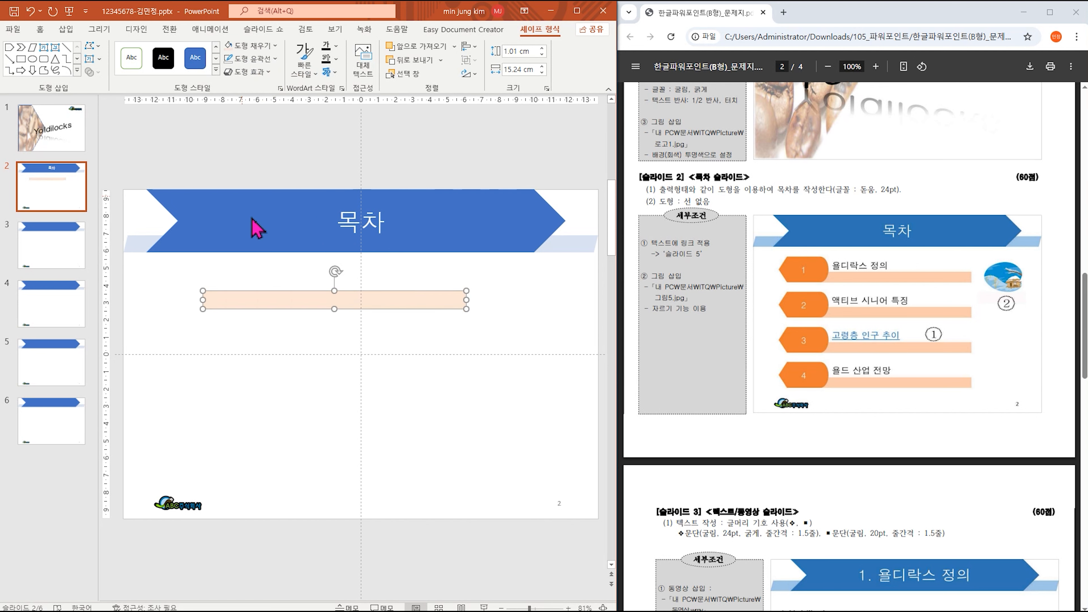
{"action": "left_click", "coordinate": [66, 30]}
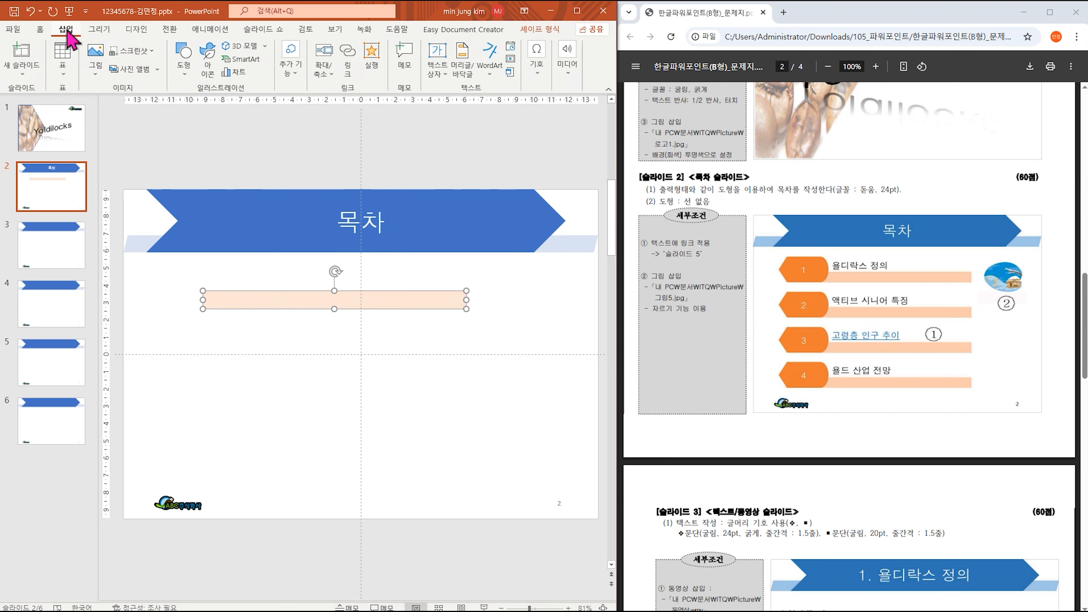
Draw a Flowchart: Display shape over the peach bar's left end and remove its outline.
{"action": "left_click", "coordinate": [184, 69]}
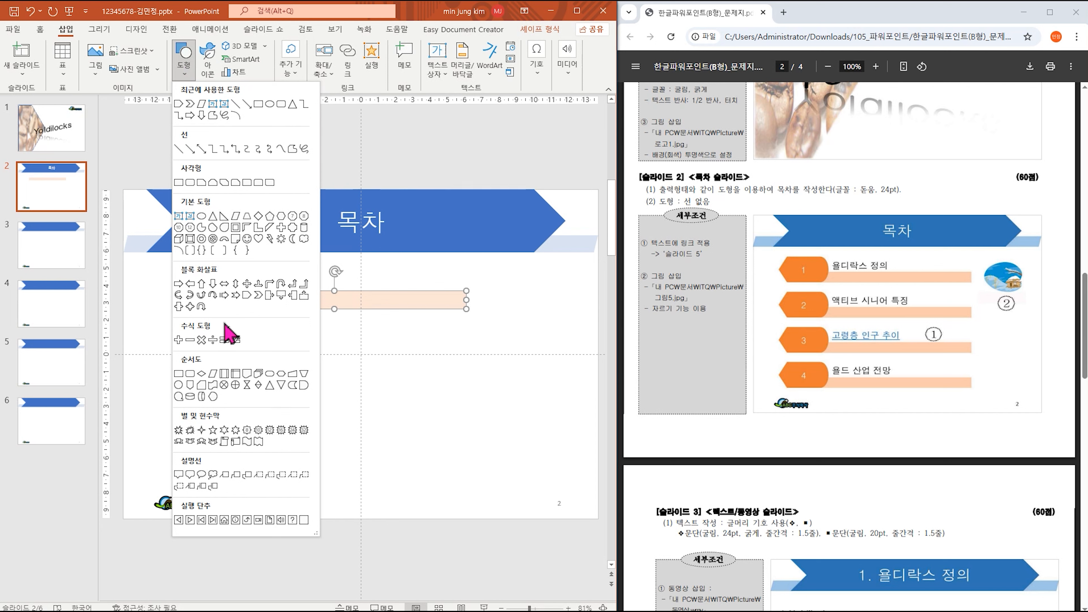
{"action": "left_click", "coordinate": [214, 397]}
{"action": "left_click_drag", "start_coordinate": [156, 266], "coordinate": [236, 308]}
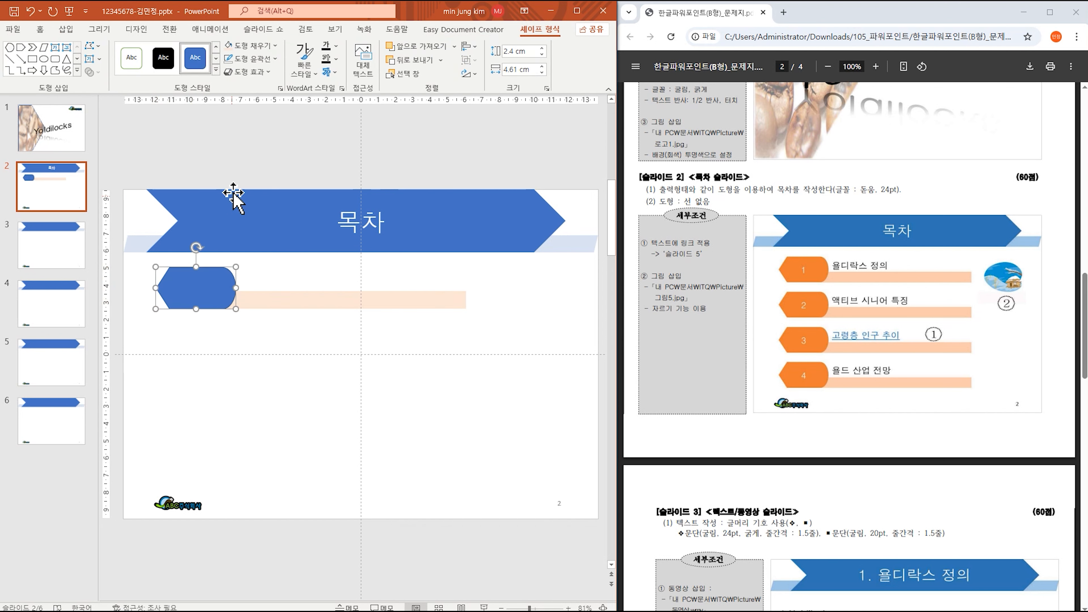
{"action": "left_click", "coordinate": [264, 60]}
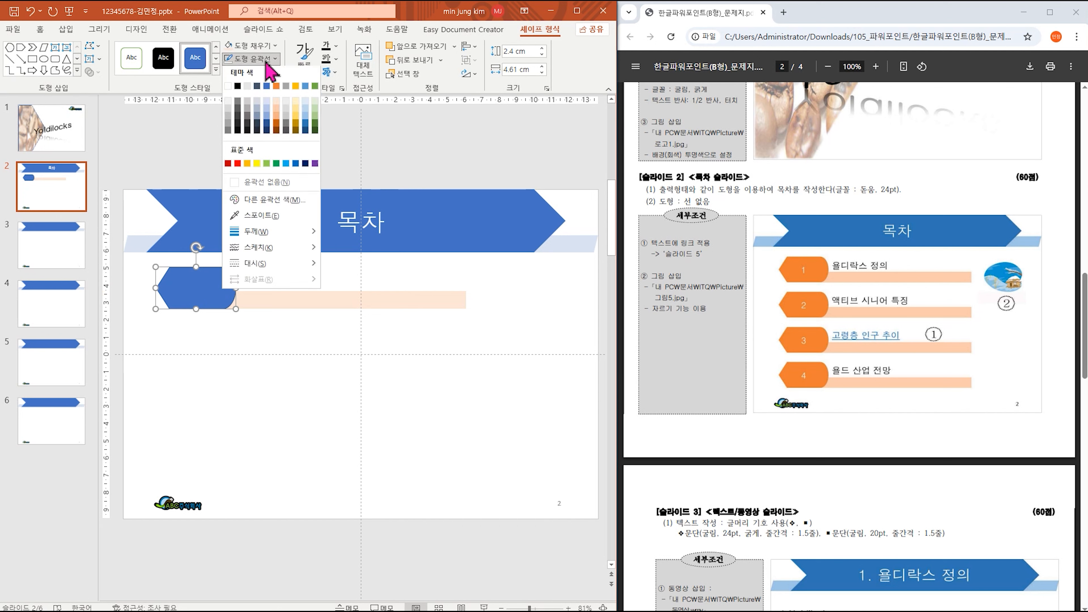
{"action": "left_click", "coordinate": [265, 188]}
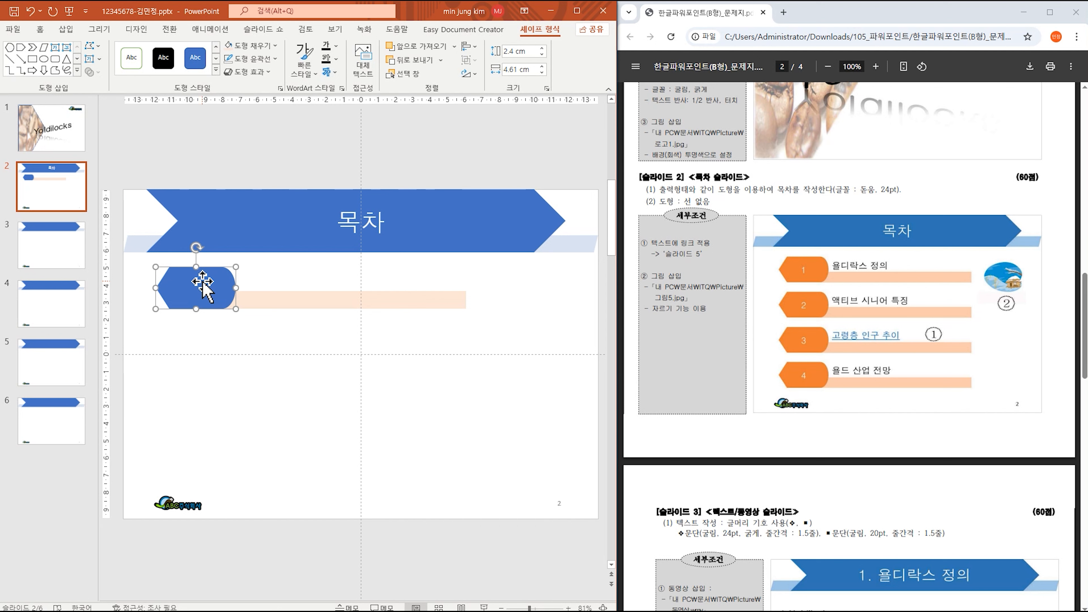
Set the blue tag shape's font to 돋움 at 24 pt.
{"action": "left_click", "coordinate": [39, 29]}
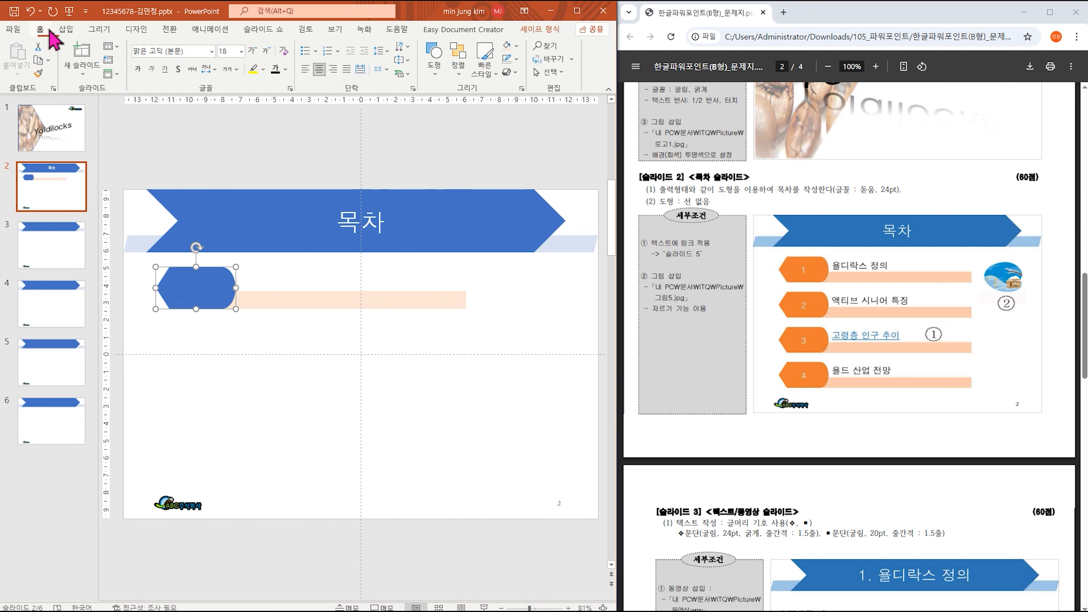
{"action": "left_click", "coordinate": [212, 51]}
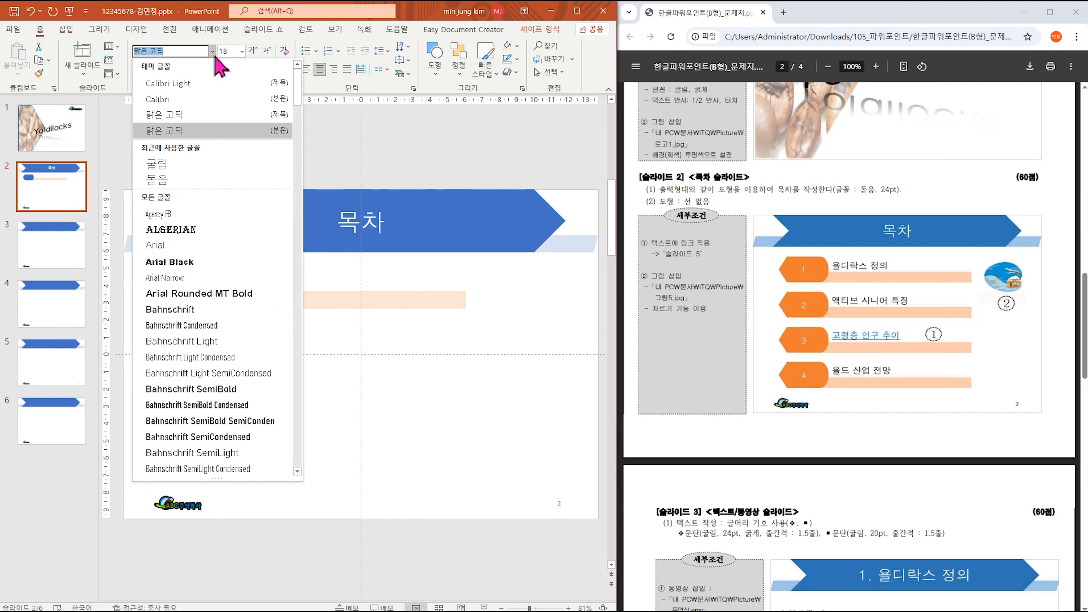
{"action": "left_click", "coordinate": [176, 179]}
{"action": "left_click", "coordinate": [242, 51]}
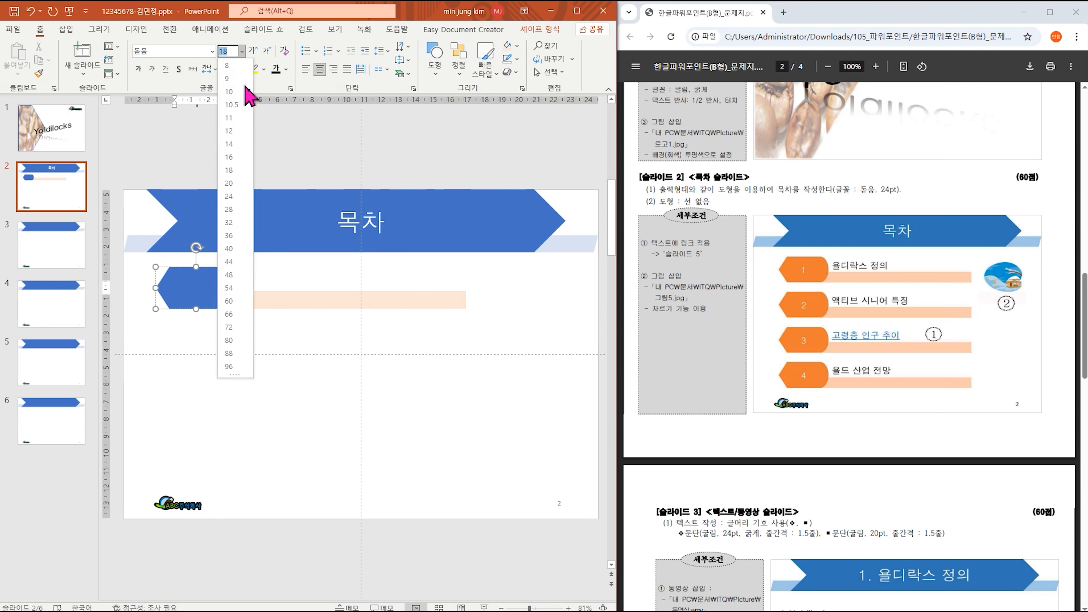
{"action": "left_click", "coordinate": [233, 197]}
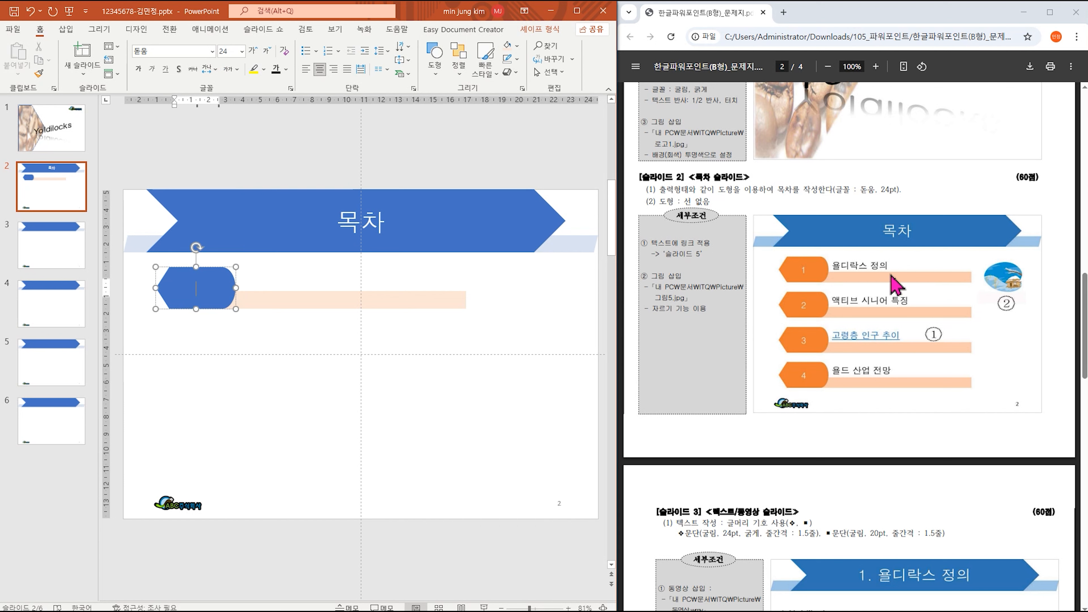
{"action": "left_click", "coordinate": [317, 279]}
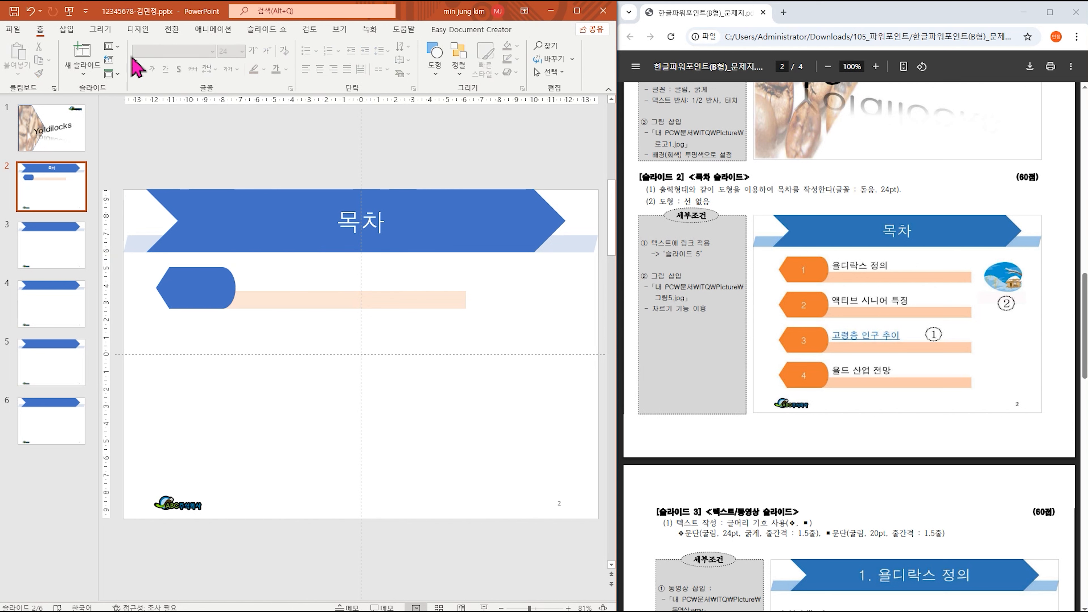
{"action": "left_click", "coordinate": [67, 29]}
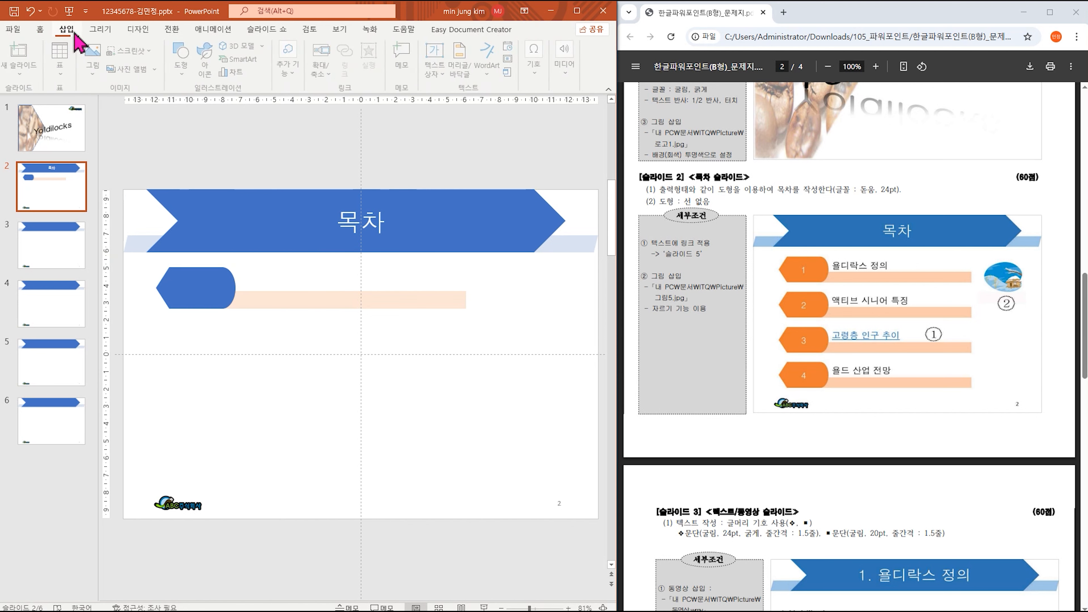
Add a text box beside the hexagon reading 욜디락스 정의.
{"action": "left_click", "coordinate": [439, 56]}
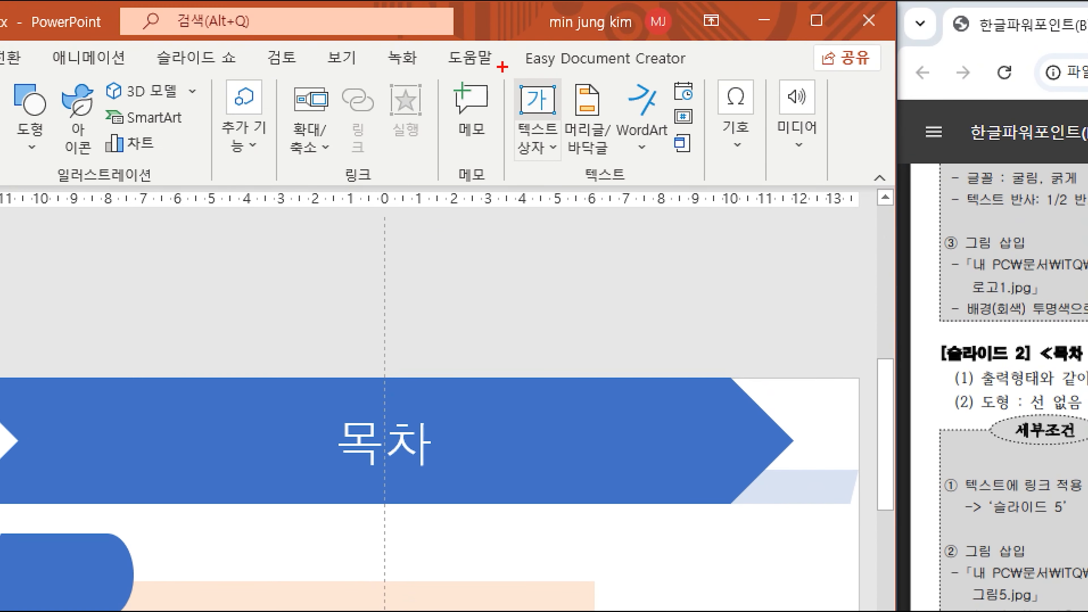
{"action": "left_click_drag", "start_coordinate": [502, 66], "coordinate": [570, 127]}
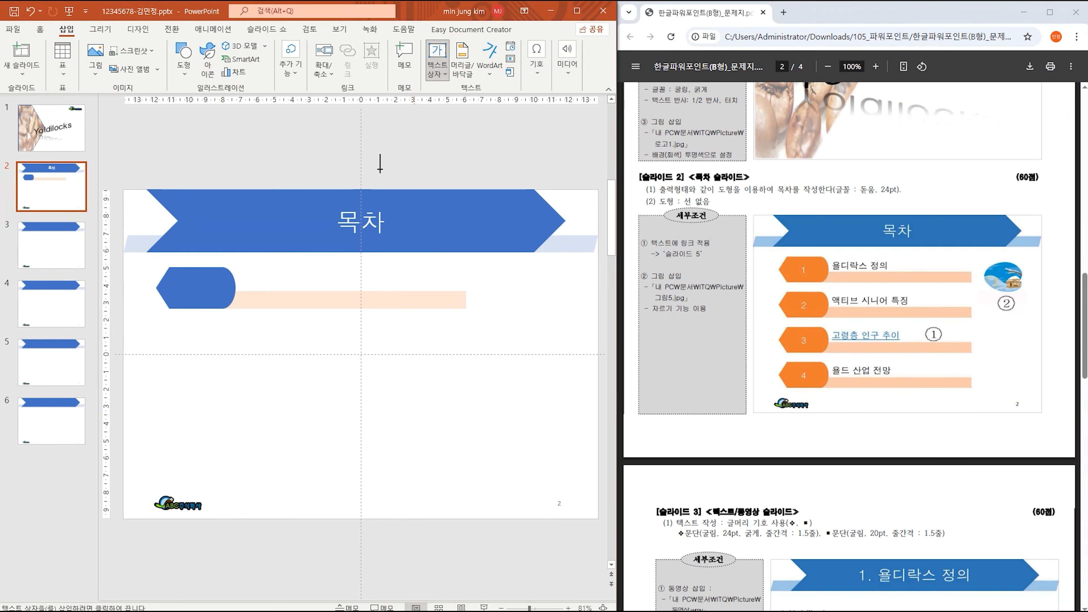
{"action": "left_click", "coordinate": [251, 273]}
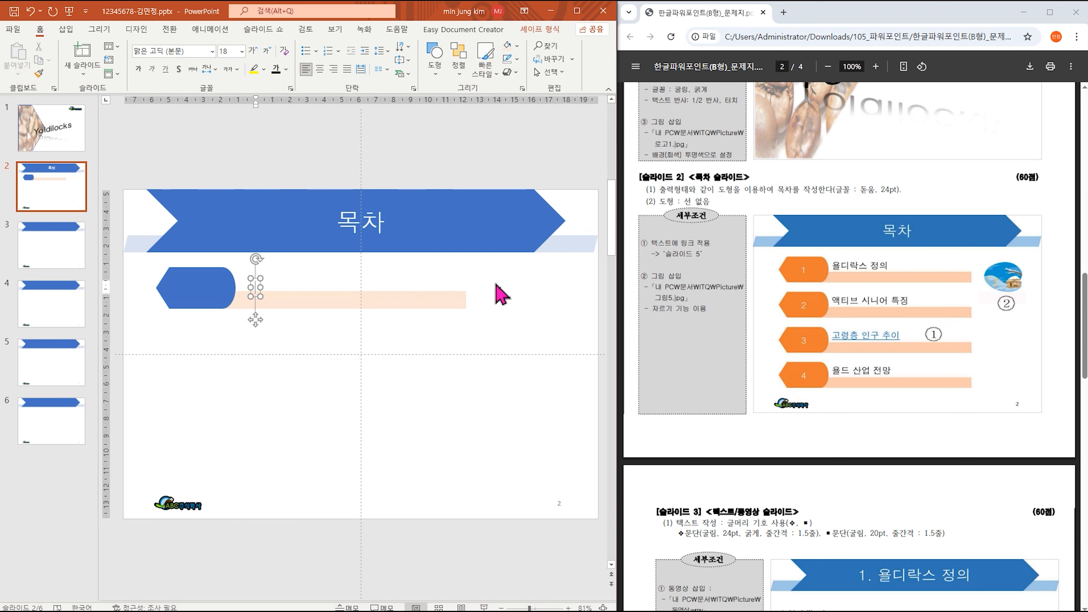
{"action": "type", "text": "요디락"}
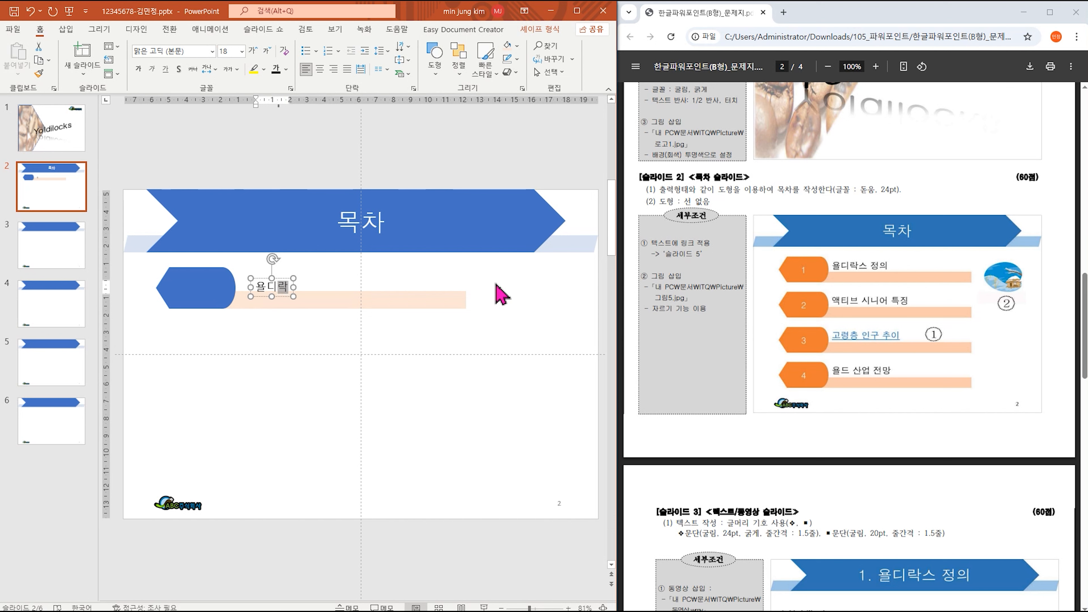
{"action": "type", "text": "스 정으"}
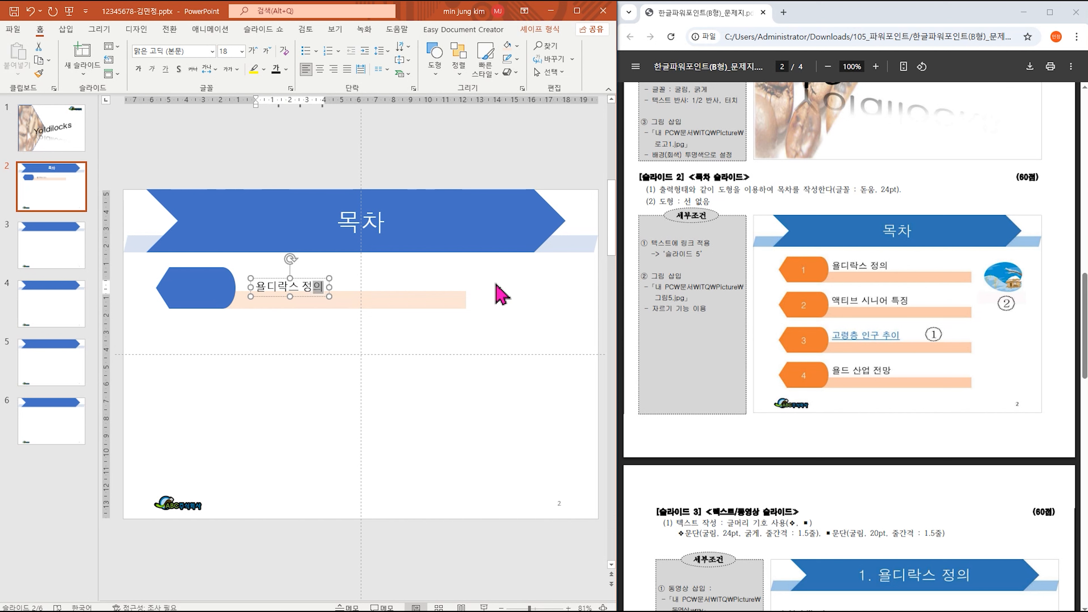
{"action": "left_click", "coordinate": [312, 279]}
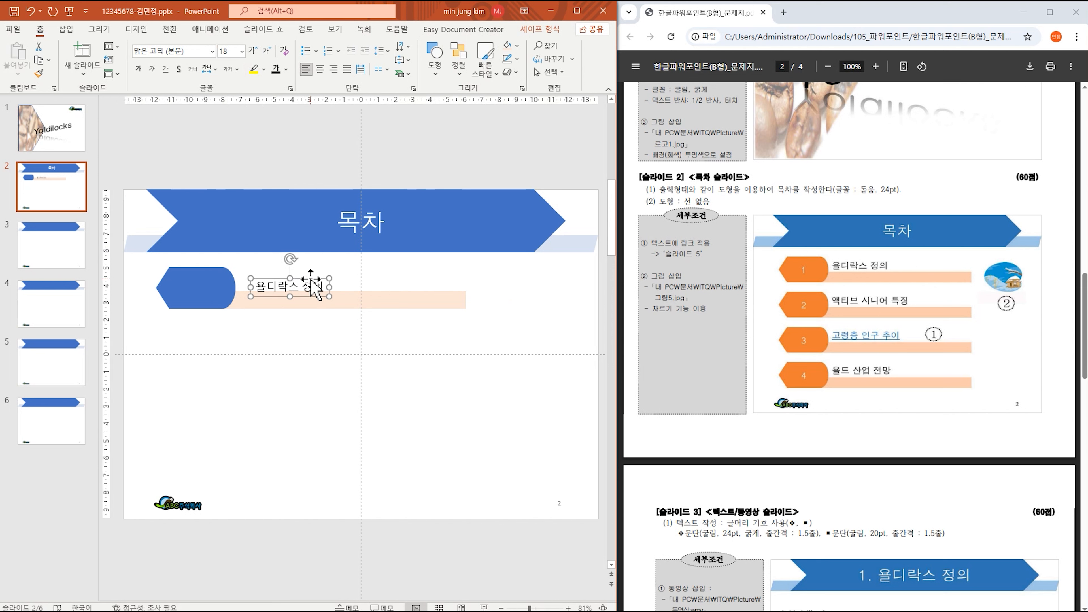
Format the label in 돋움 24 pt, move it just above the bar, and select the row.
{"action": "left_click", "coordinate": [212, 52]}
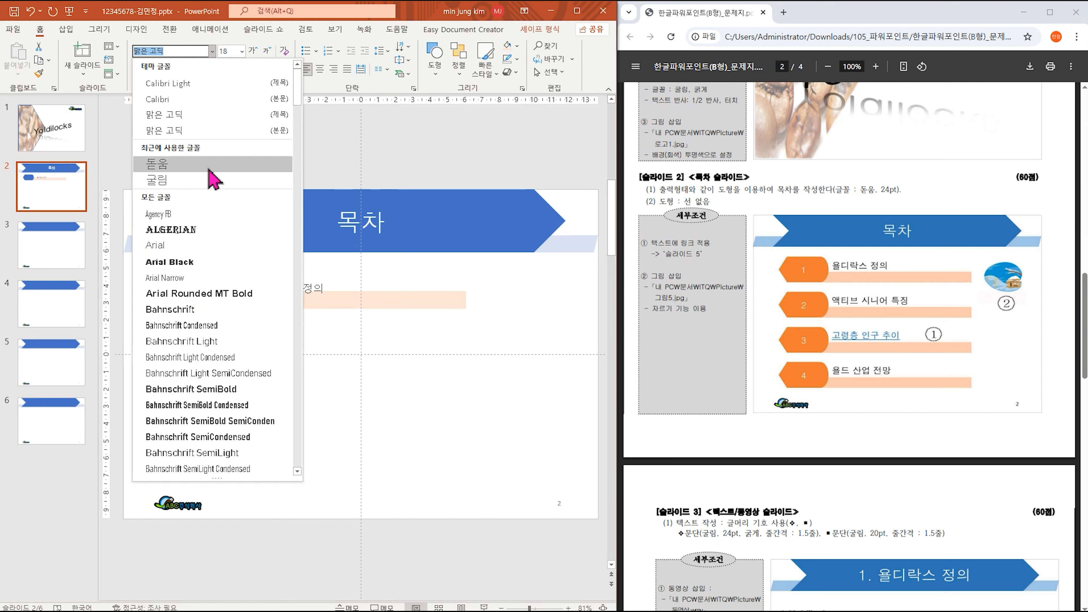
{"action": "left_click", "coordinate": [208, 167]}
{"action": "left_click", "coordinate": [241, 51]}
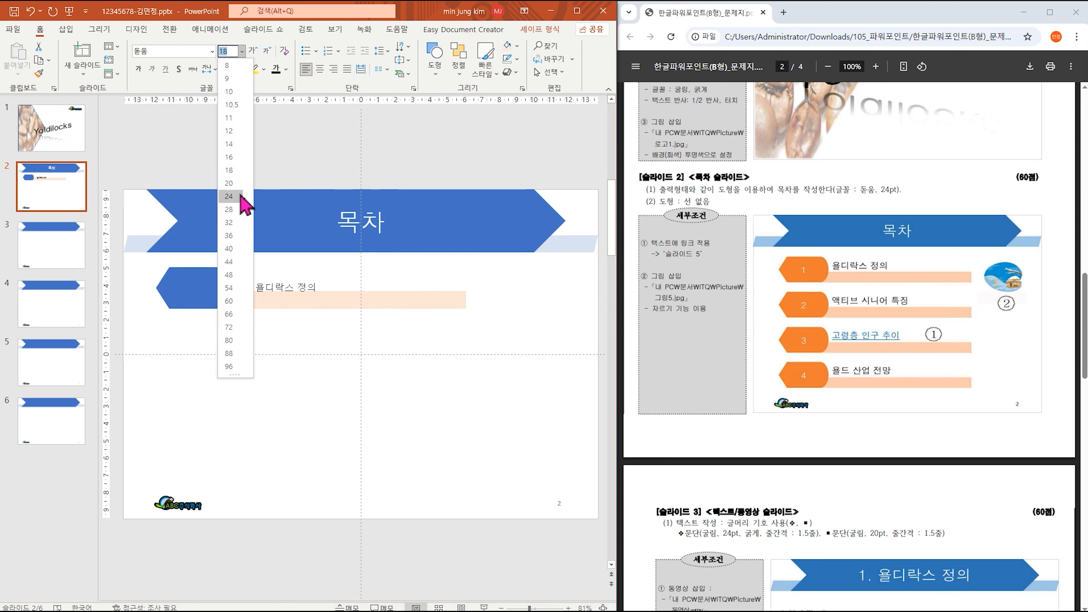
{"action": "left_click", "coordinate": [244, 212]}
{"action": "left_click_drag", "start_coordinate": [328, 279], "coordinate": [328, 266]}
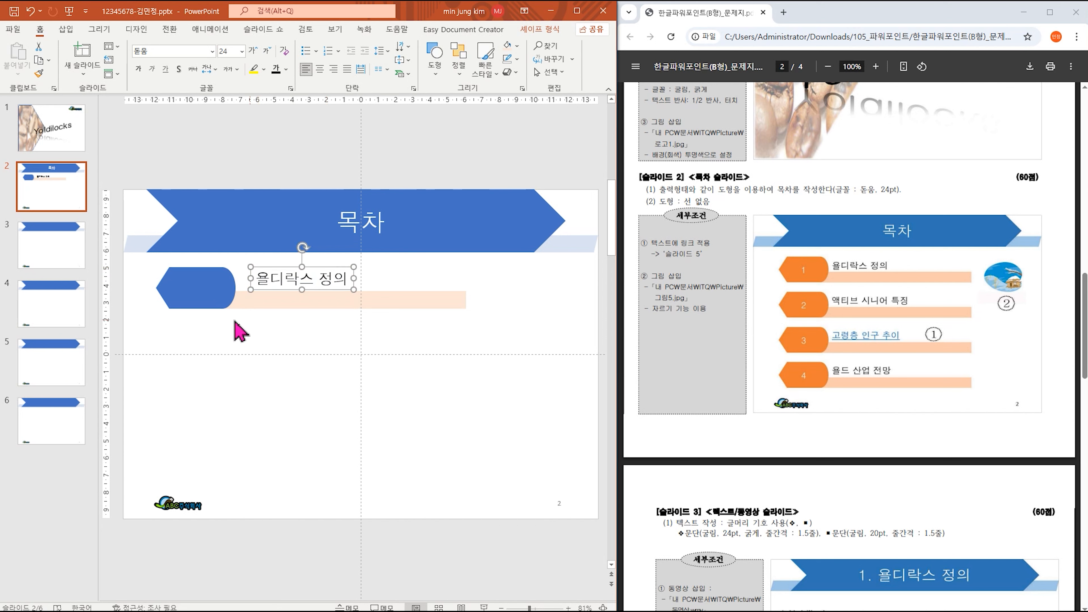
{"action": "left_click_drag", "start_coordinate": [117, 337], "coordinate": [375, 263]}
{"action": "left_click_drag", "start_coordinate": [451, 255], "coordinate": [518, 246]}
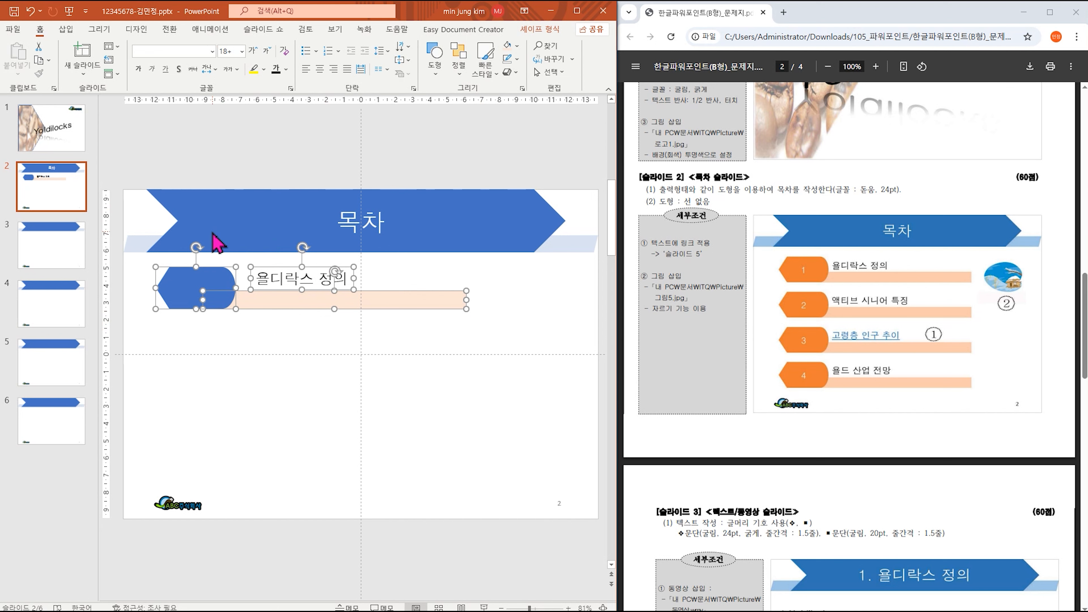
Select the hexagon, 욜디락스 정의 label and peach bar together and copy the row downward.
{"action": "left_click_drag", "start_coordinate": [517, 345], "coordinate": [151, 236]}
{"action": "left_click", "coordinate": [311, 357]}
{"action": "left_click", "coordinate": [195, 283]}
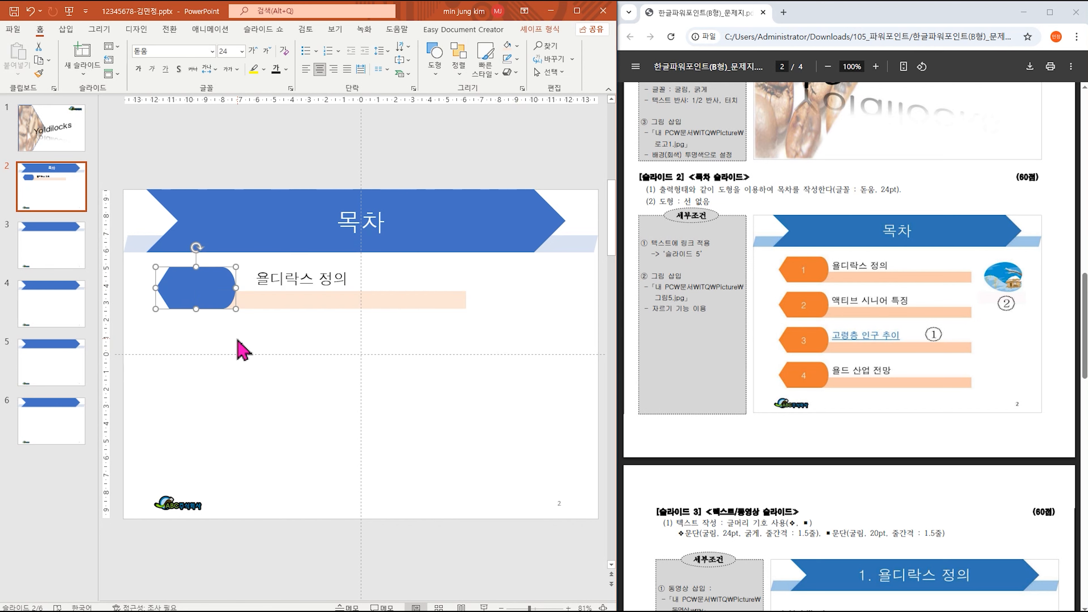
{"action": "left_click", "coordinate": [309, 276], "text": "shift"}
{"action": "left_click", "coordinate": [380, 305], "text": "shift"}
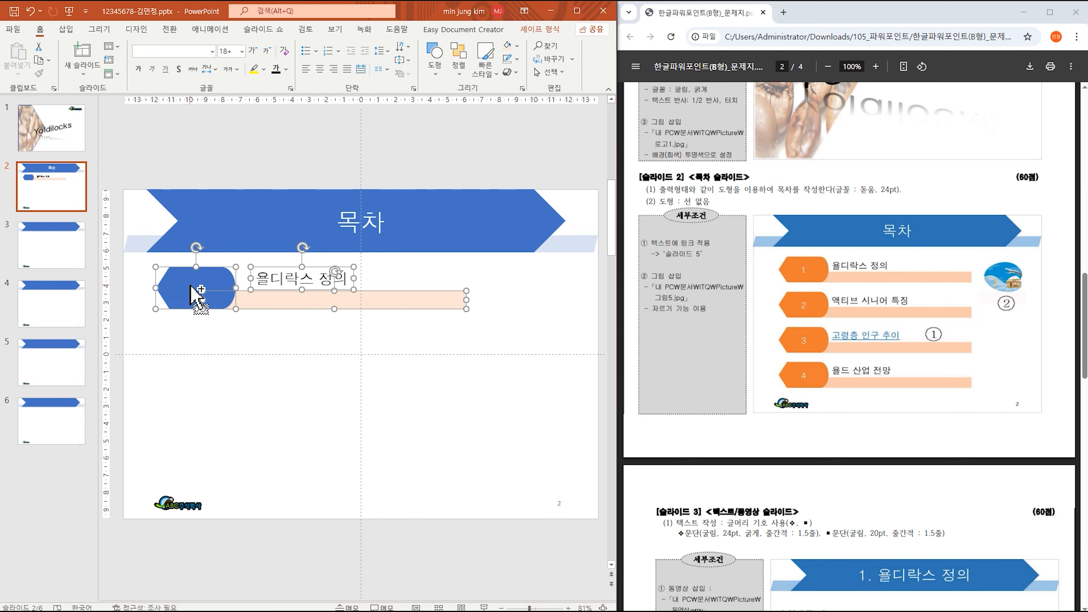
{"action": "left_click_drag", "start_coordinate": [192, 286], "coordinate": [196, 448]}
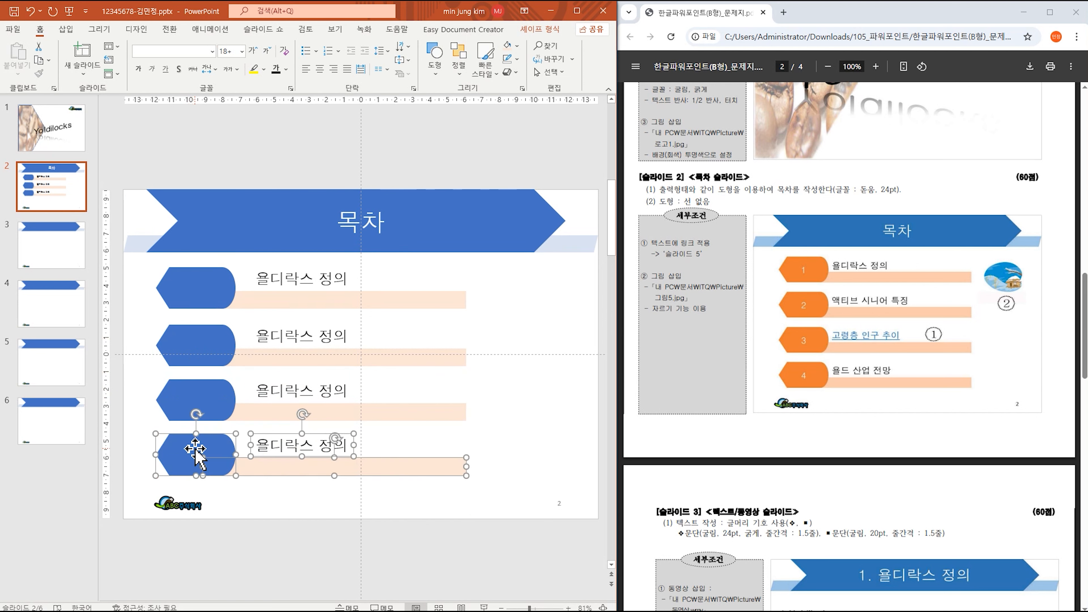
Number the four hexagons 1, 2, 3 and 4 from top to bottom.
{"action": "left_click", "coordinate": [194, 286]}
{"action": "type", "text": "1"}
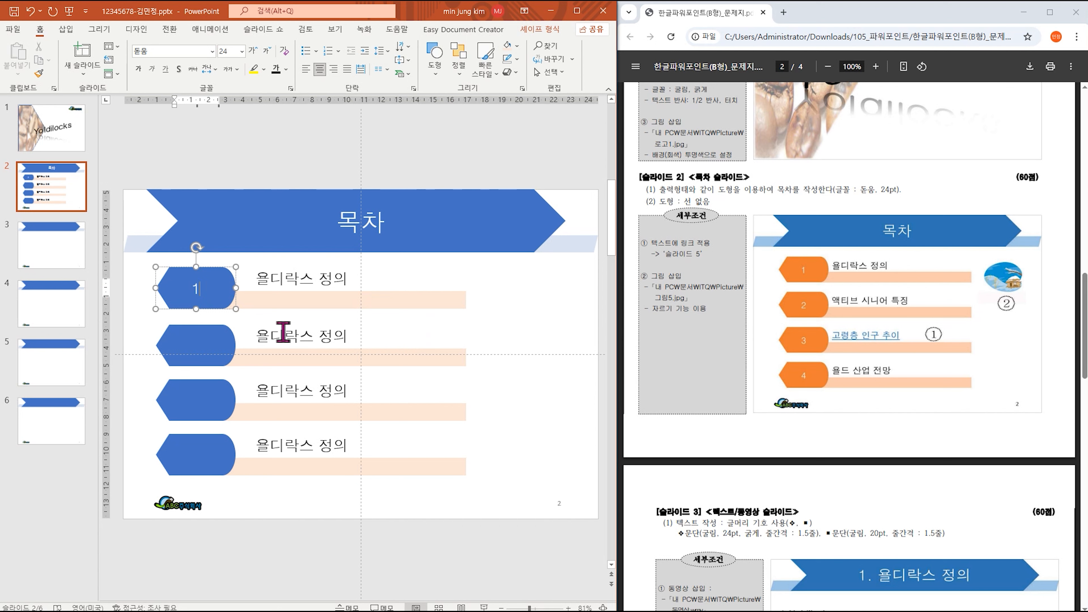
{"action": "left_click", "coordinate": [206, 349]}
{"action": "type", "text": "2"}
{"action": "left_click", "coordinate": [214, 397]}
{"action": "type", "text": "3"}
{"action": "left_click", "coordinate": [194, 450]}
{"action": "type", "text": "4"}
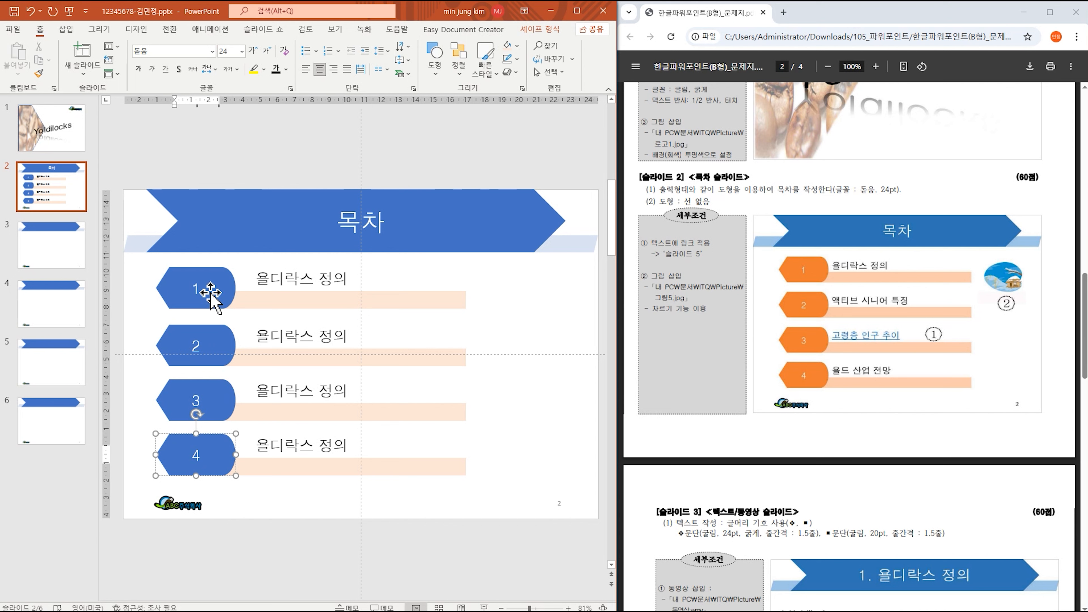
{"action": "left_click", "coordinate": [288, 336]}
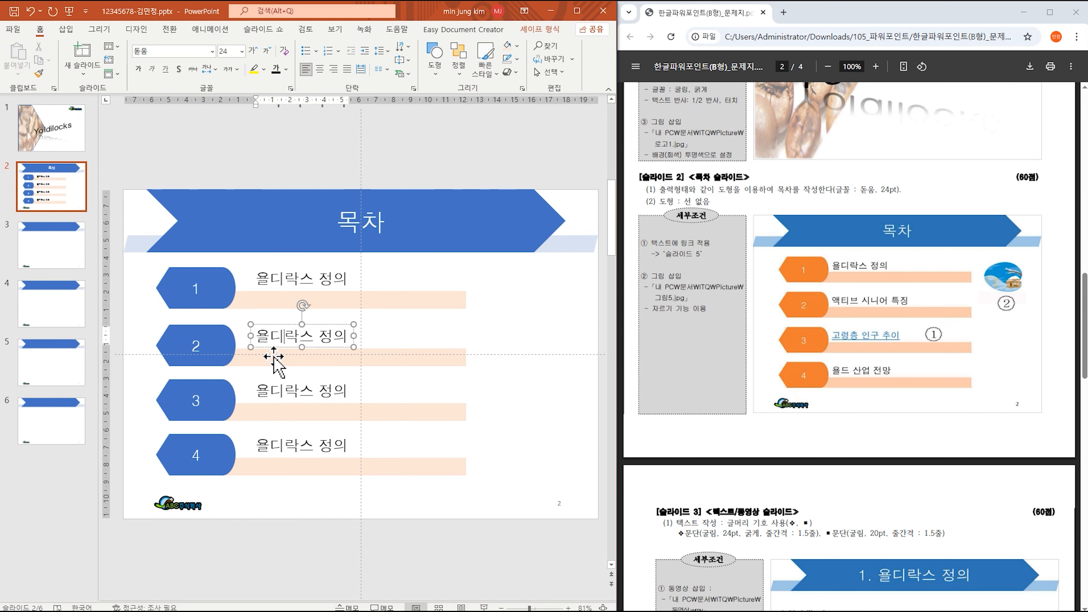